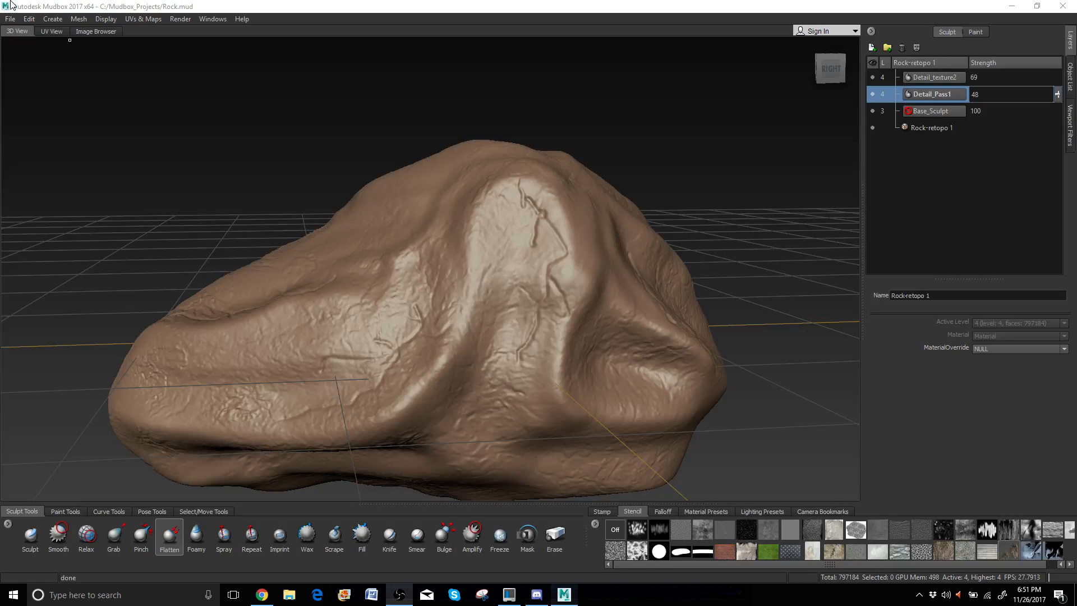
Step the rock mesh down to subdivision level 0.
click(78, 19)
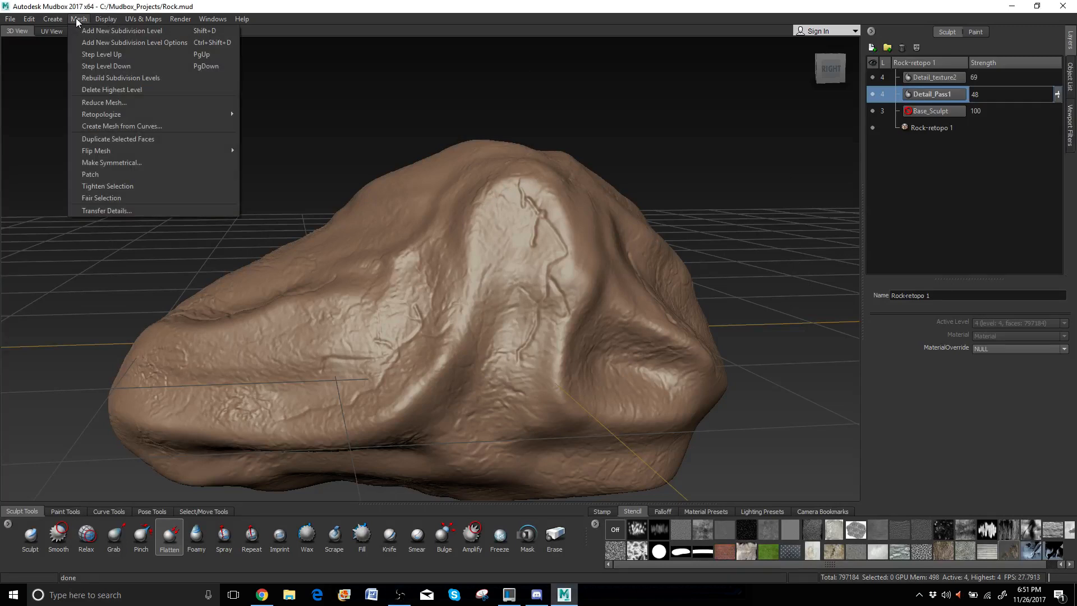
click(94, 65)
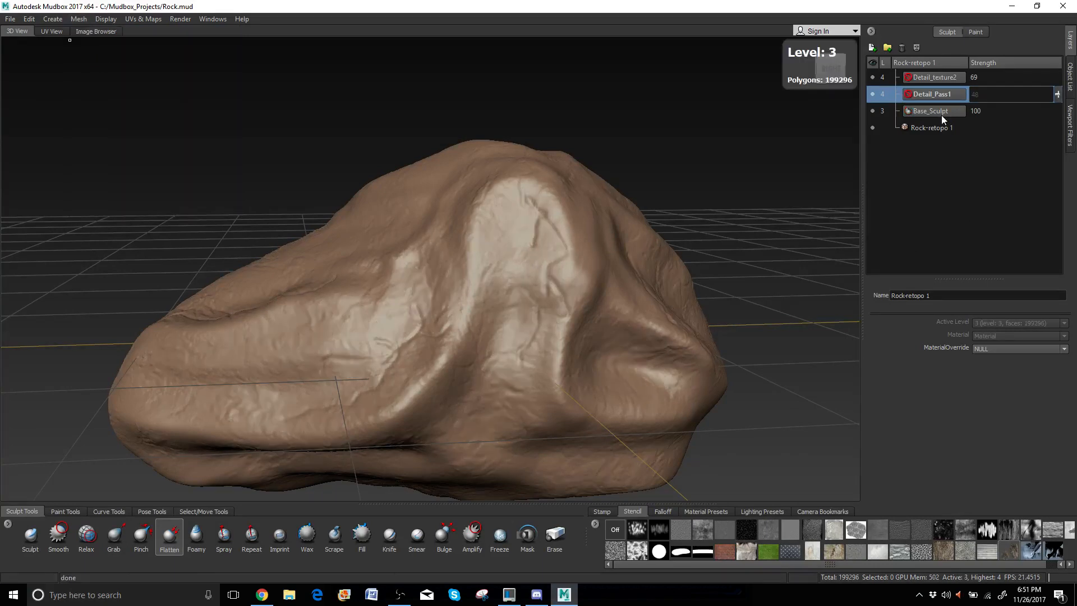
key(Page_Down)
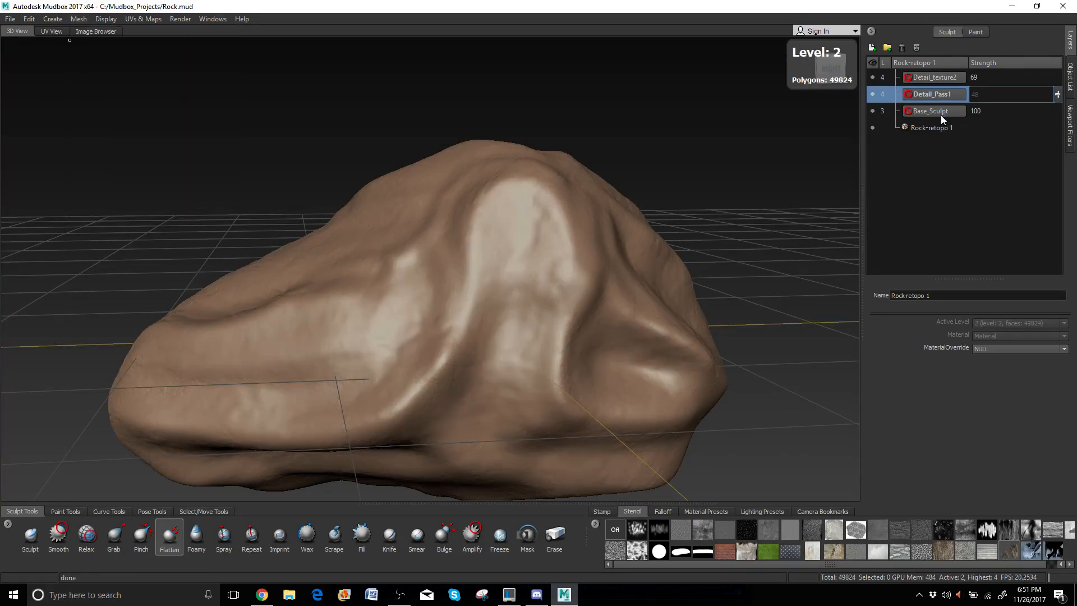
key(Page_Down)
key(Page_Down)
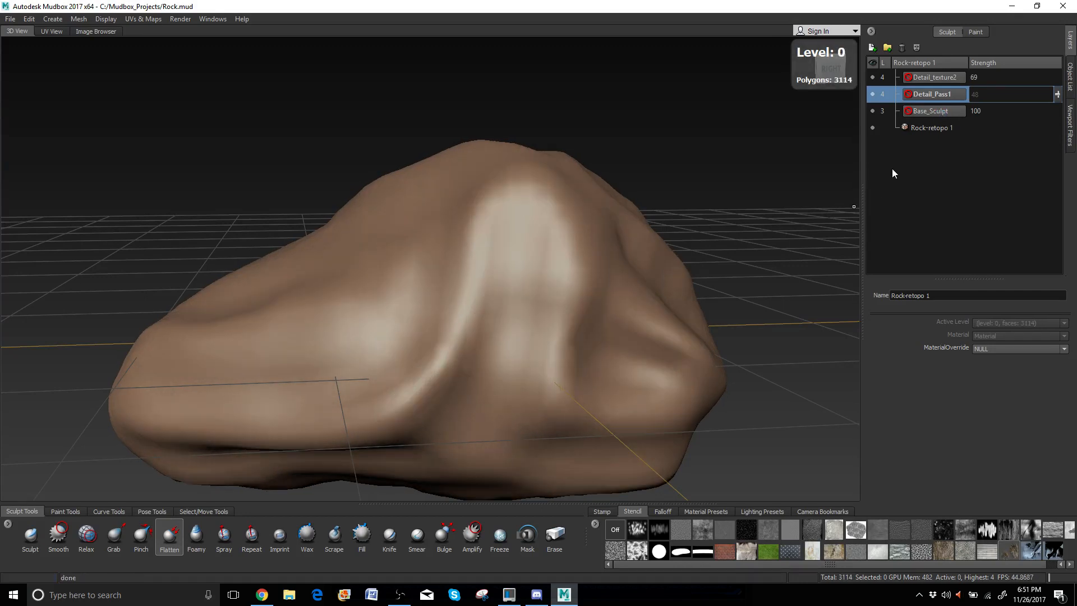
Add a new sculpt layer named Level0 below Base_Sculpt.
click(871, 48)
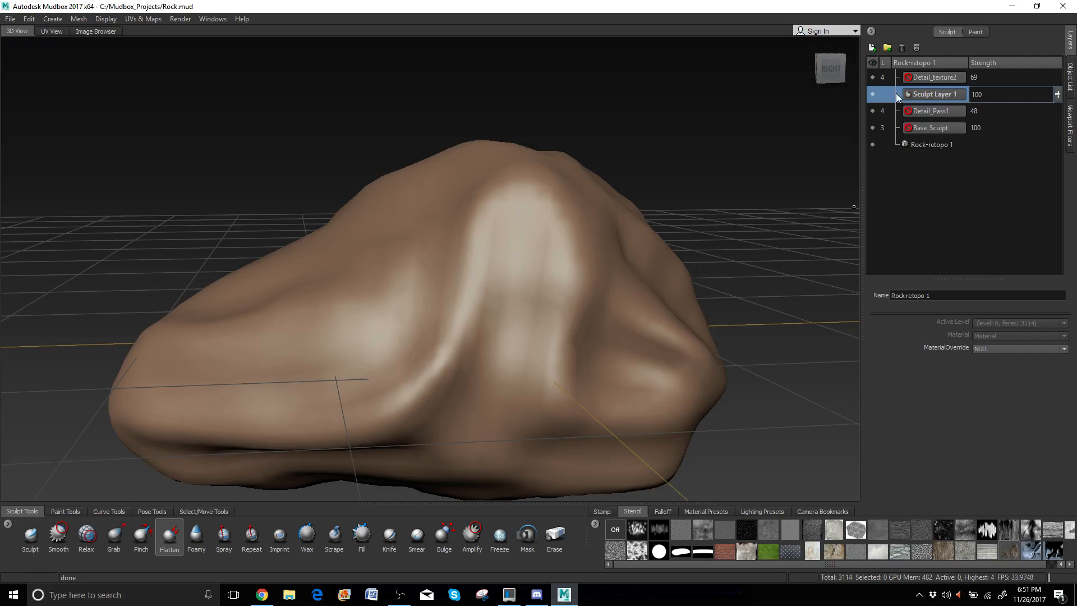
drag(896, 95, 904, 130)
double_click(917, 129)
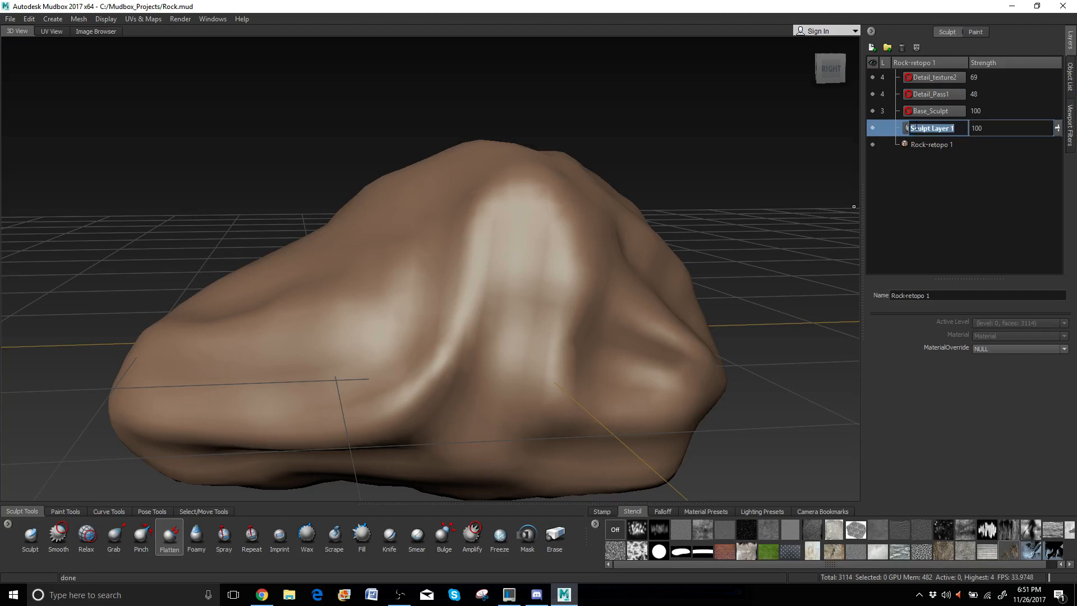
text(B)
key(Return)
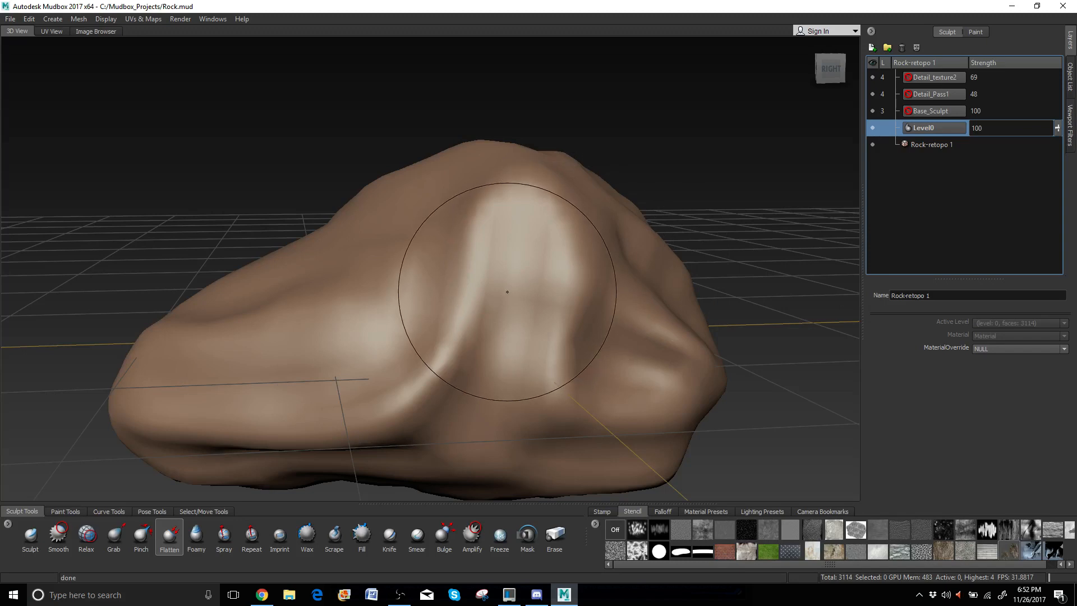
mouse_move(493, 277)
alt+mouse_down()
mouse_move(505, 288)
mouse_move(490, 244)
alt+mouse_up()
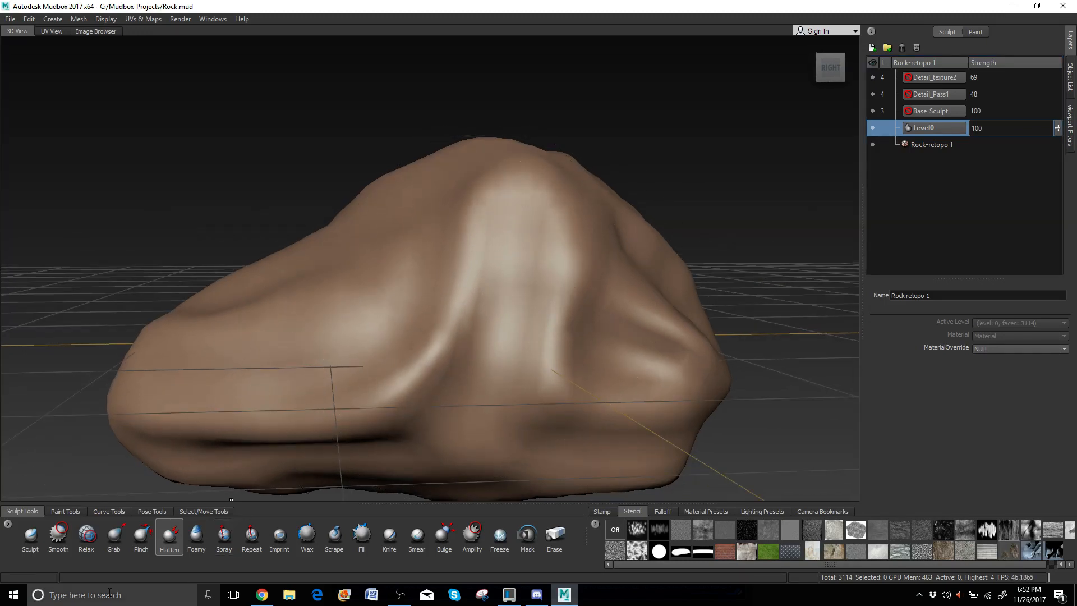
Flatten the rock's central ridge, its right side and the lower middle into broad planes.
click(159, 546)
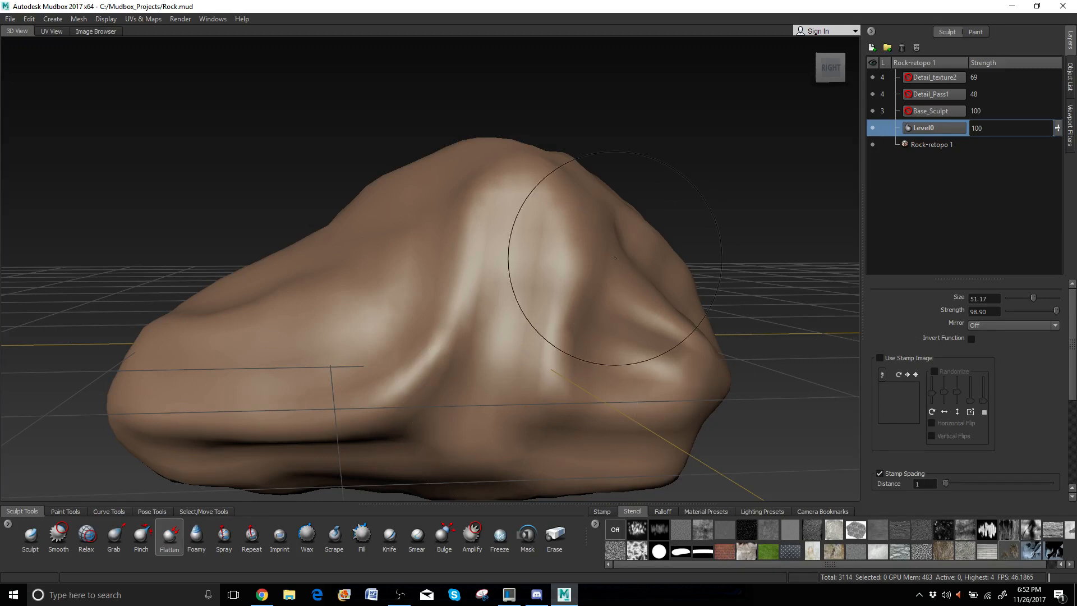
mouse_move(479, 208)
mouse_down()
mouse_move(477, 264)
mouse_move(447, 365)
mouse_up()
drag(548, 241, 531, 374)
mouse_move(432, 349)
mouse_down()
mouse_move(392, 393)
mouse_move(333, 418)
mouse_move(490, 421)
mouse_move(524, 405)
mouse_up()
mouse_move(377, 390)
alt+mouse_down()
mouse_move(485, 373)
mouse_move(404, 395)
mouse_move(421, 333)
mouse_move(365, 348)
mouse_move(308, 314)
mouse_move(358, 298)
mouse_move(294, 324)
mouse_move(370, 291)
mouse_move(393, 313)
mouse_move(217, 302)
alt+mouse_up()
mouse_move(585, 285)
alt+mouse_down()
mouse_move(572, 298)
mouse_move(567, 272)
alt+mouse_up()
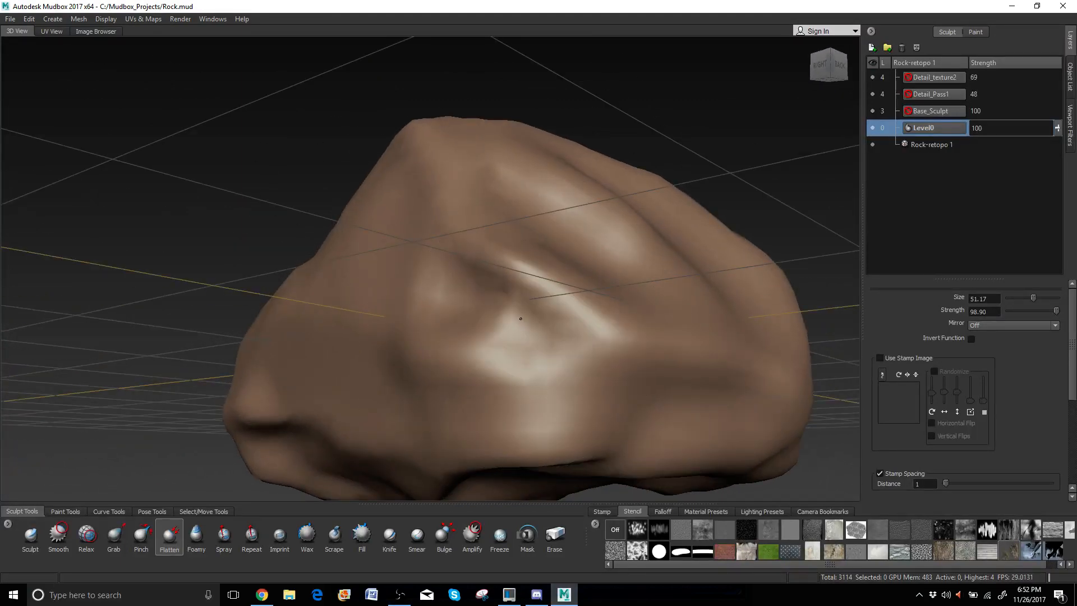
mouse_move(520, 319)
mouse_down()
mouse_move(533, 360)
mouse_move(512, 295)
mouse_move(536, 361)
mouse_move(523, 294)
mouse_move(432, 313)
mouse_move(753, 323)
mouse_move(432, 275)
mouse_move(333, 225)
mouse_move(469, 291)
mouse_move(473, 280)
mouse_up()
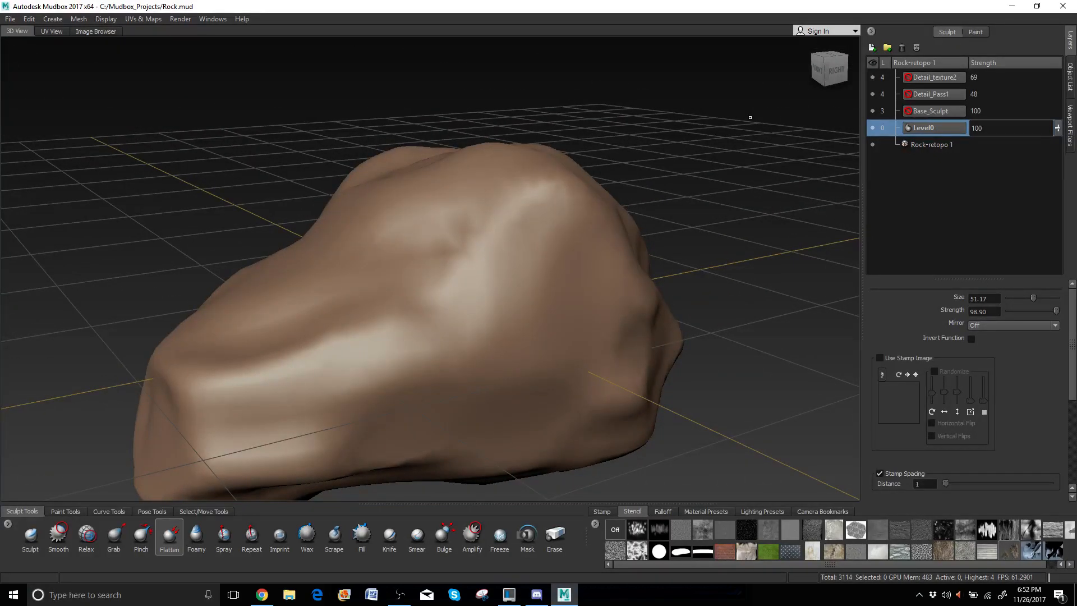
Step the mesh back up to the highest subdivision level.
key(Page_Up)
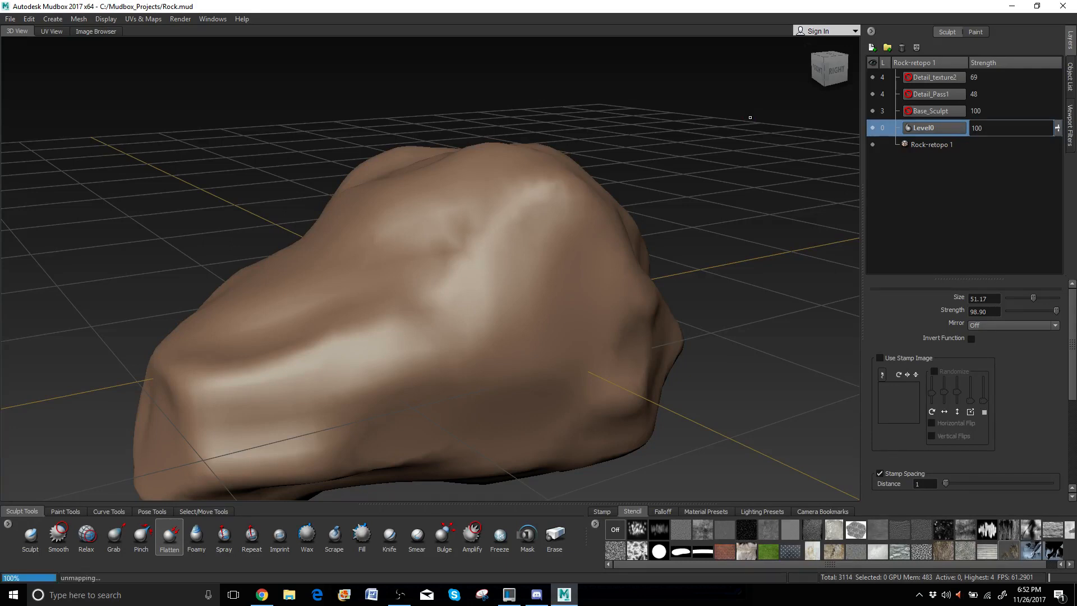
key(Page_Up)
key(Page_Up)
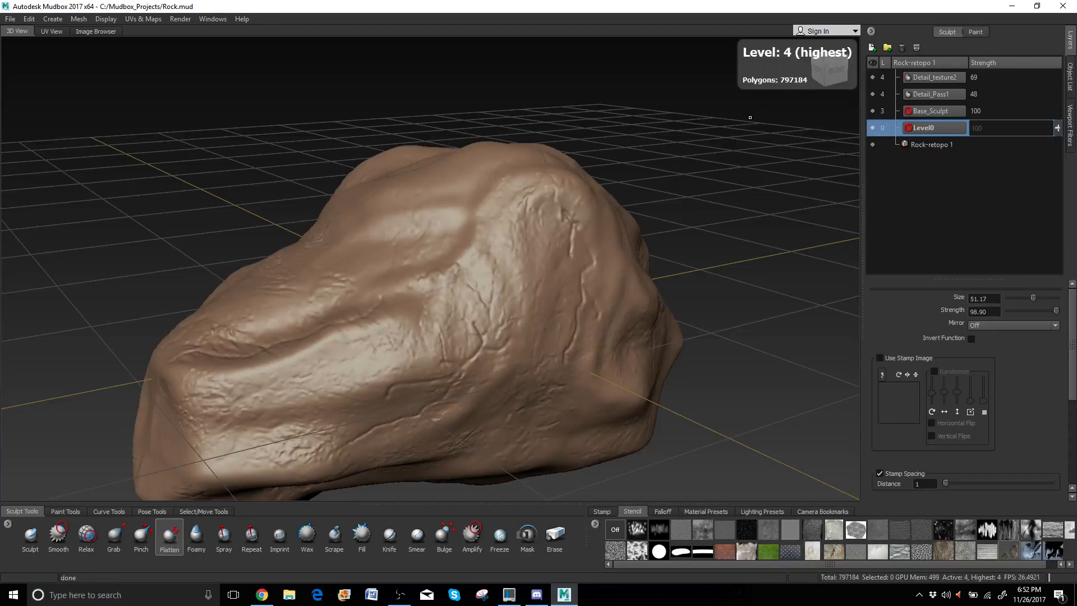
key(Page_Up)
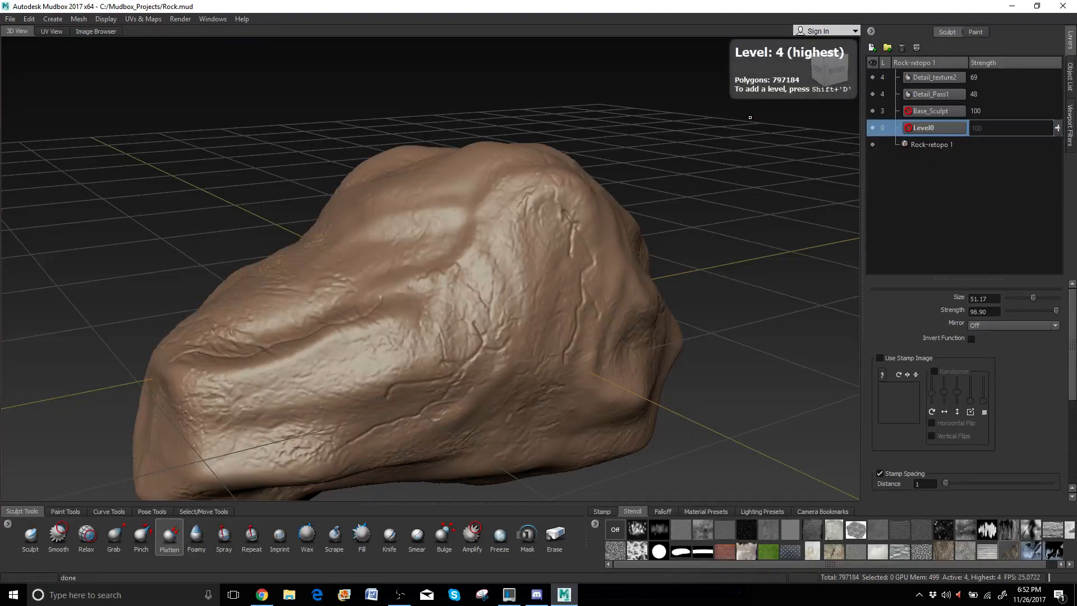
alt+drag(662, 196, 753, 282)
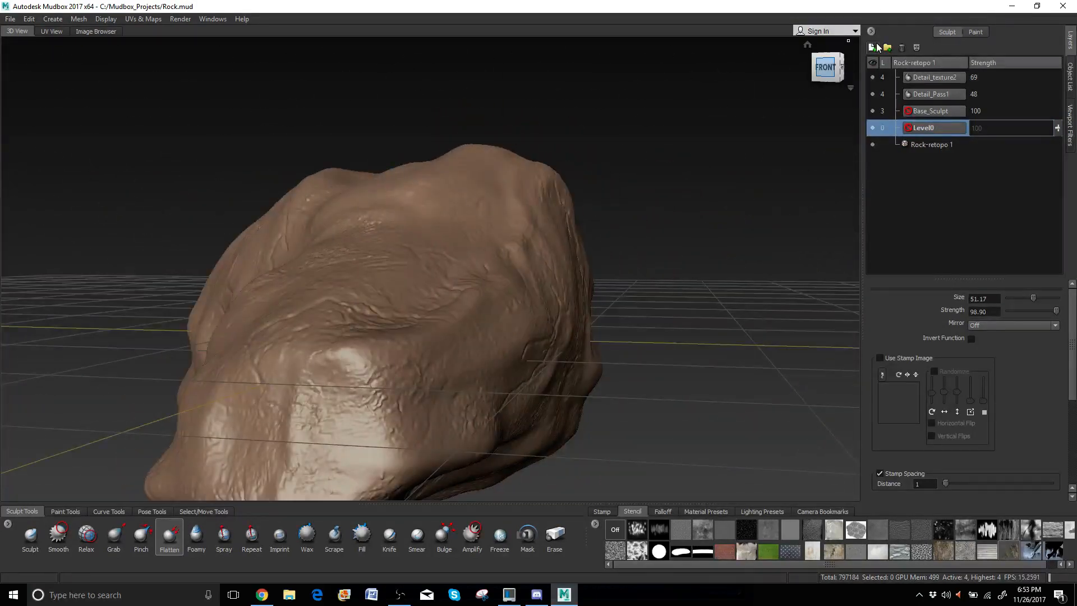
Hide the Detail_Pass1 and Detail_texture2 layers.
click(949, 79)
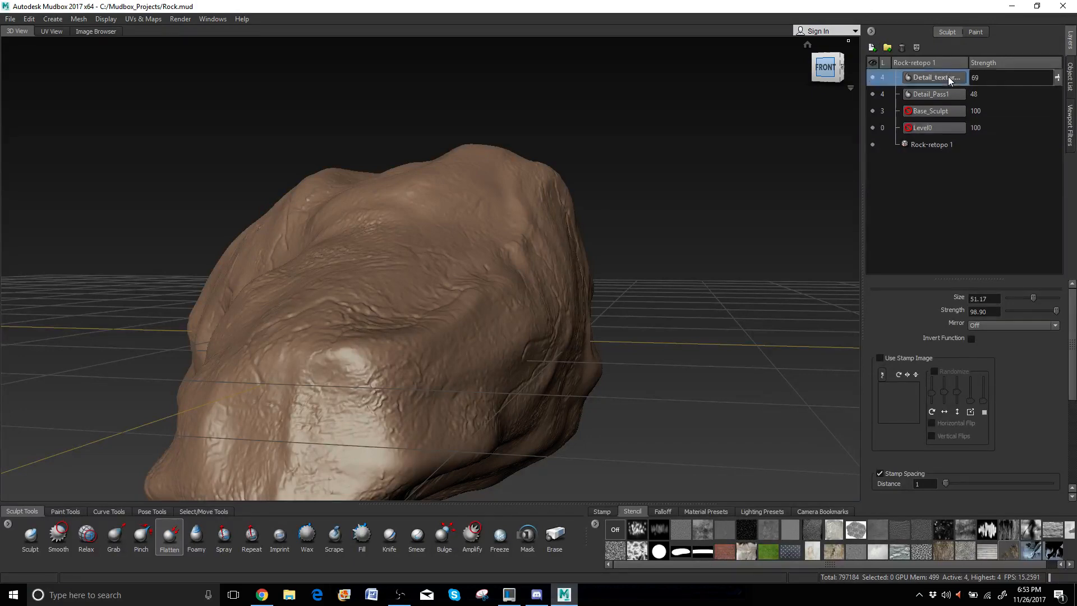
click(873, 94)
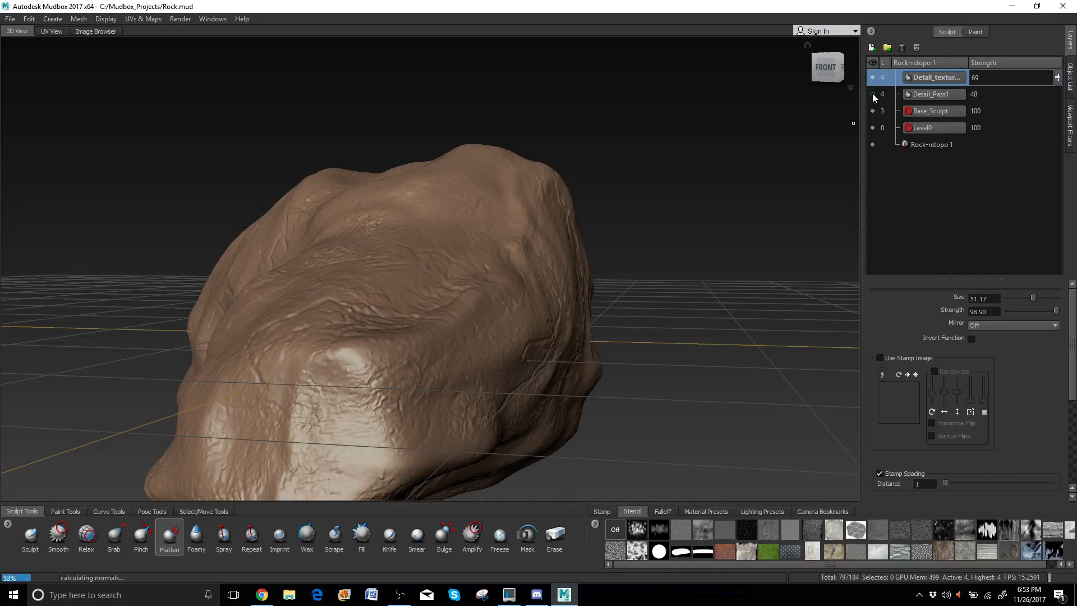
click(873, 78)
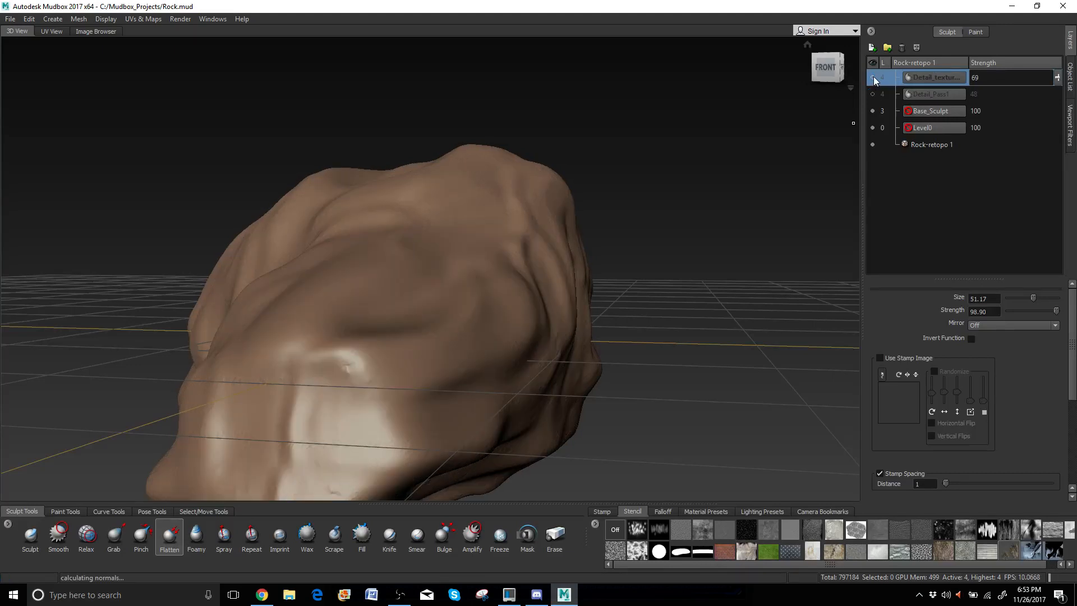
alt+middle_drag(407, 331, 668, 191)
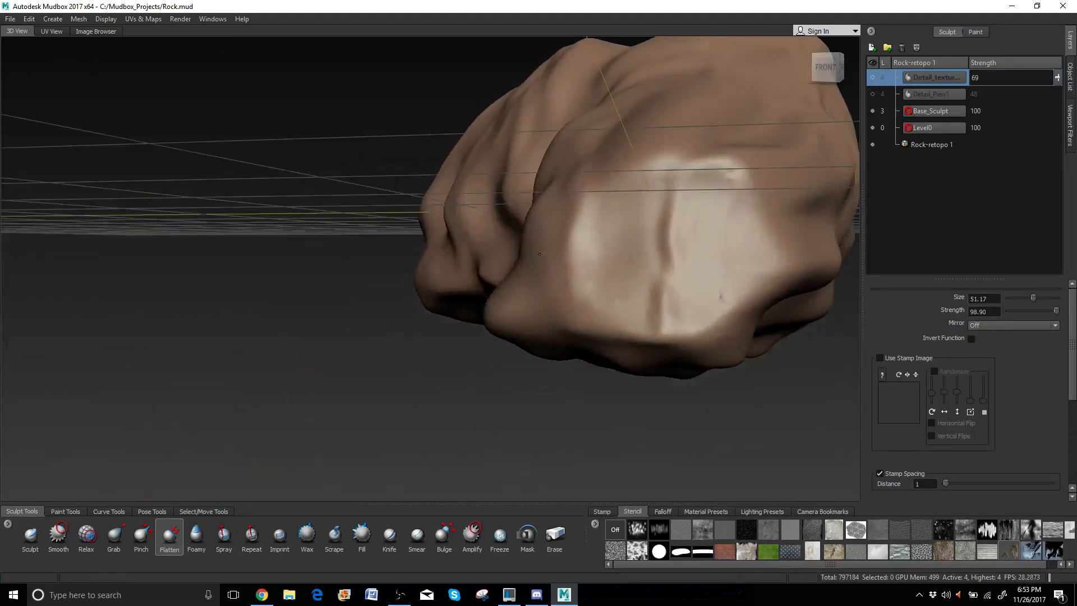
Add a new top layer named DetailPass2, then start correcting its name.
click(875, 49)
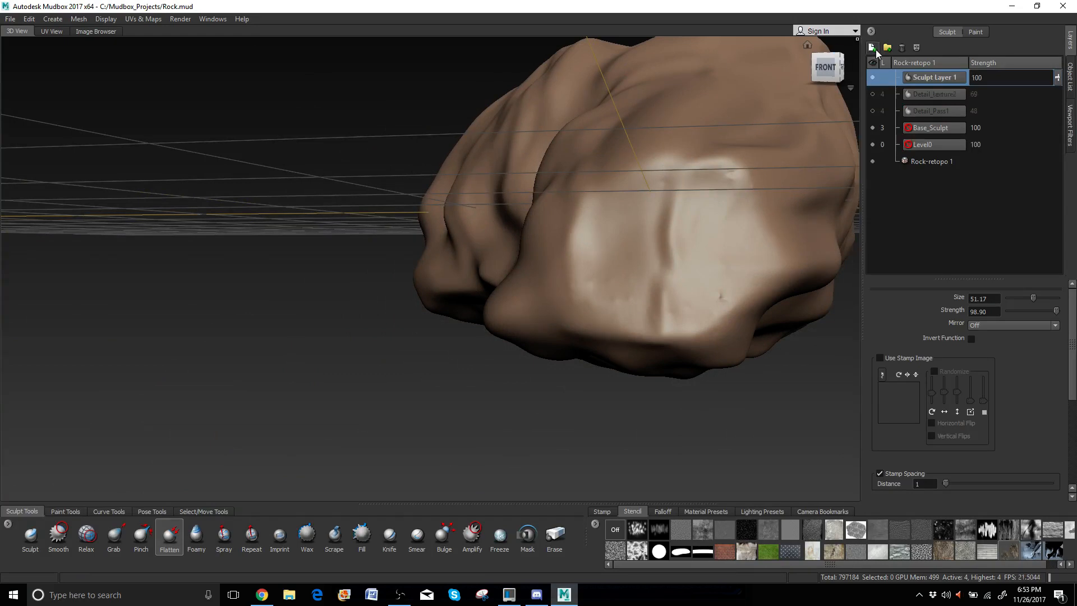
double_click(921, 74)
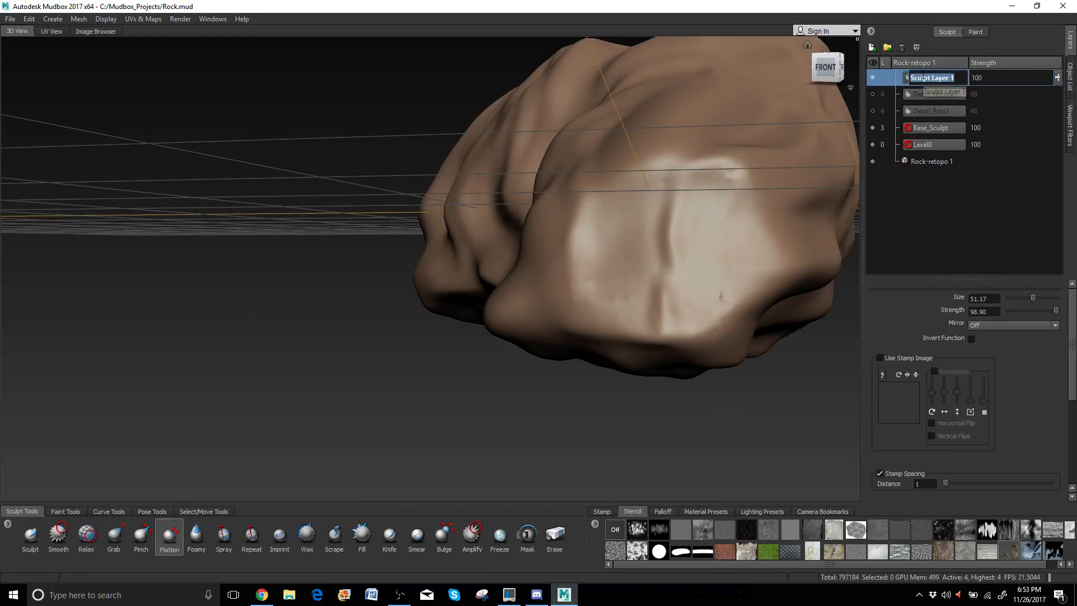
text(DetailPass2)
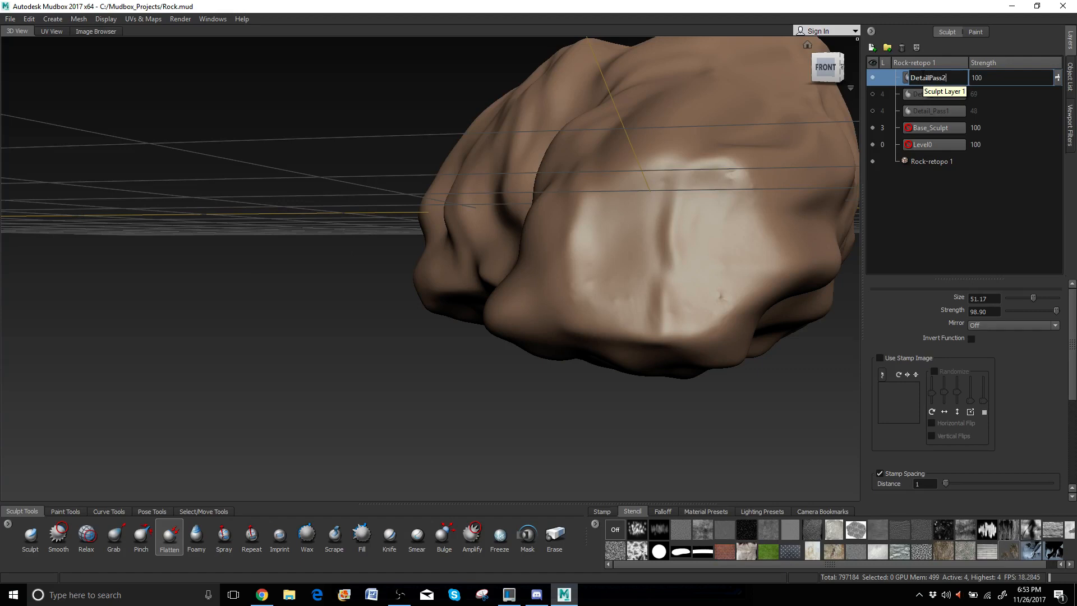
key(Return)
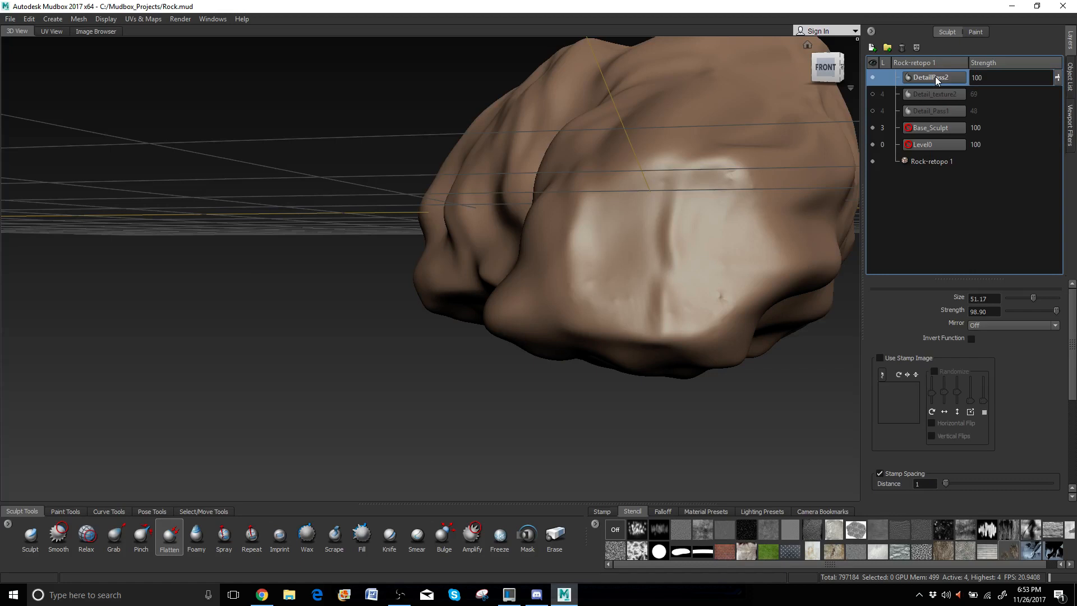
double_click(937, 76)
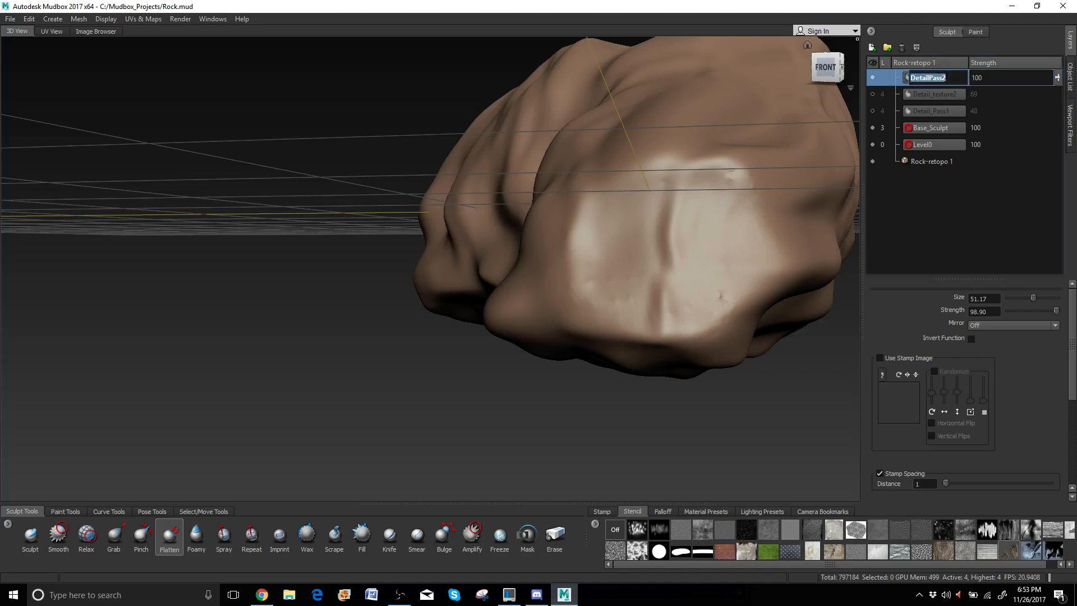
key(End)
Rename the layer Detail_texture and load the stone stamp on a smaller Imprint brush.
key(Return)
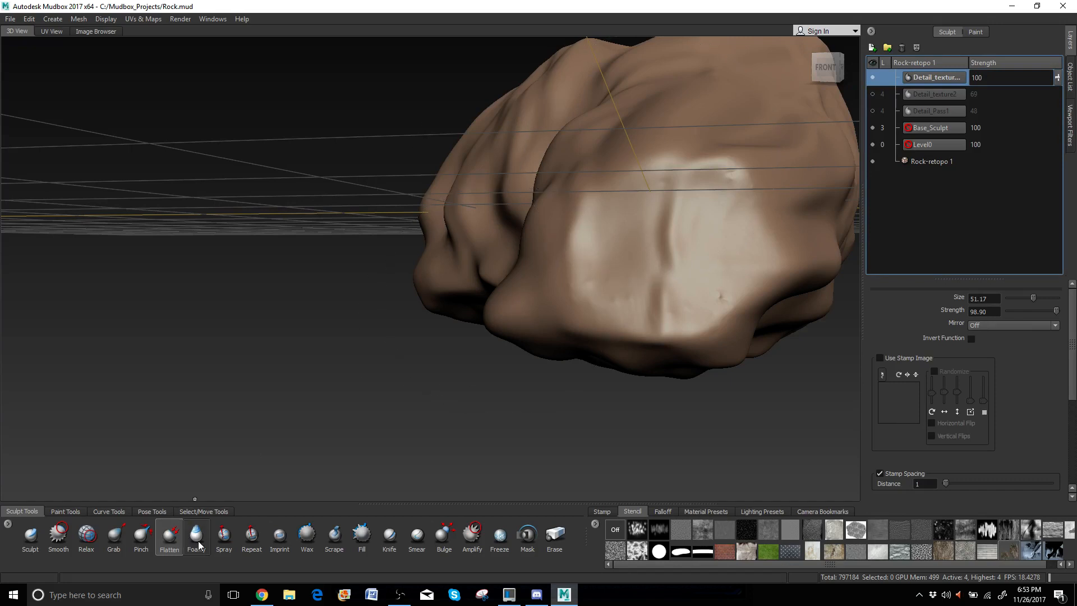
click(275, 539)
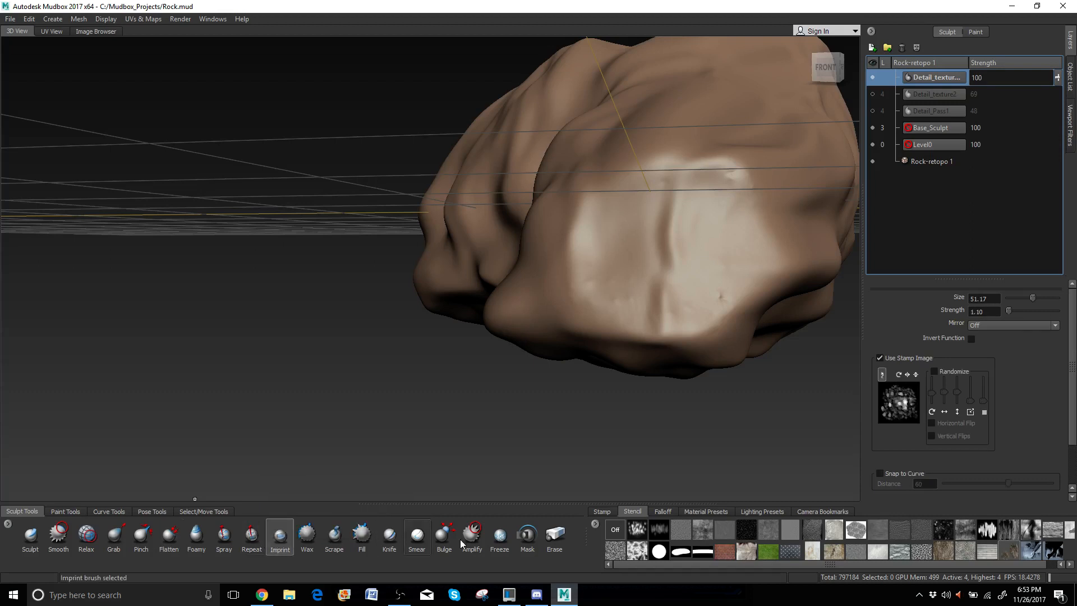
click(602, 511)
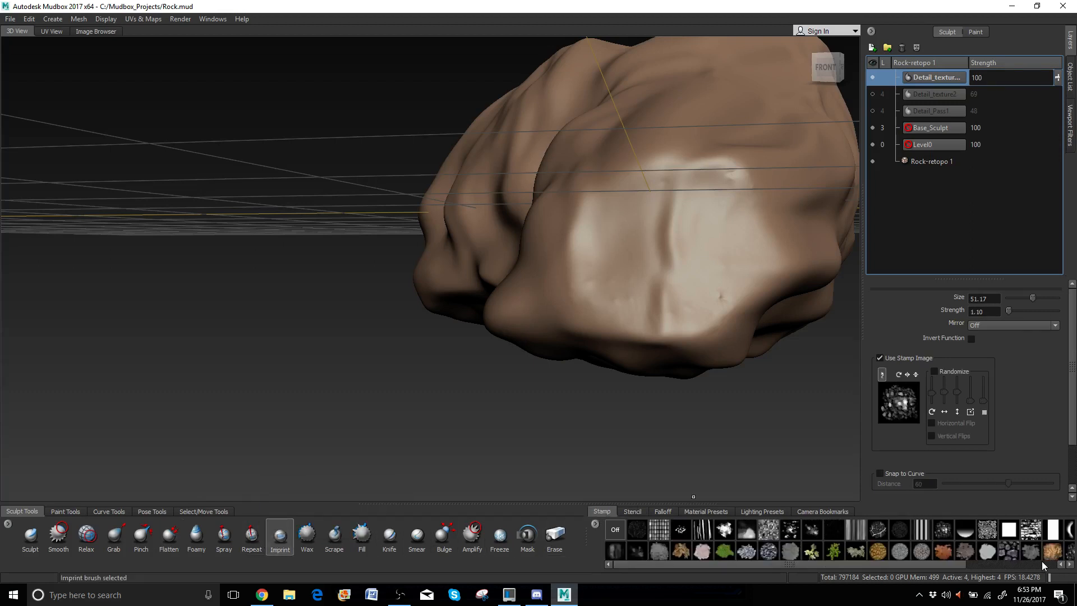
click(1012, 549)
alt+middle_drag(704, 219, 664, 236)
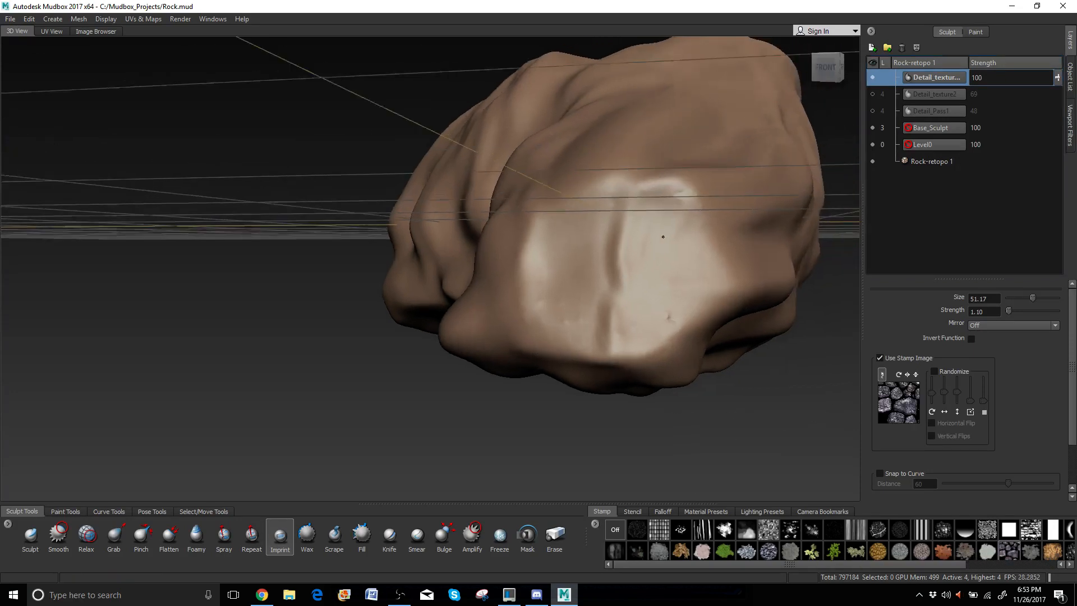
mouse_move(663, 237)
alt+mouse_down()
mouse_move(574, 315)
mouse_move(586, 290)
mouse_move(557, 290)
mouse_move(713, 273)
mouse_move(693, 291)
alt+mouse_up()
key(b)
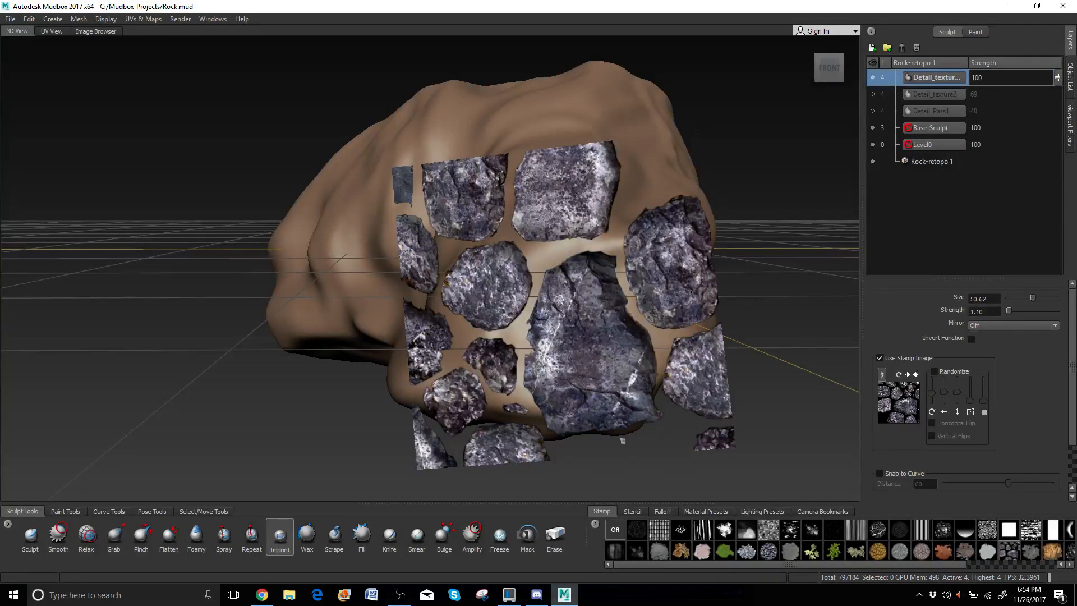
Imprint stone-texture stamps across the rock's front, left side and left end.
drag(692, 291, 693, 291)
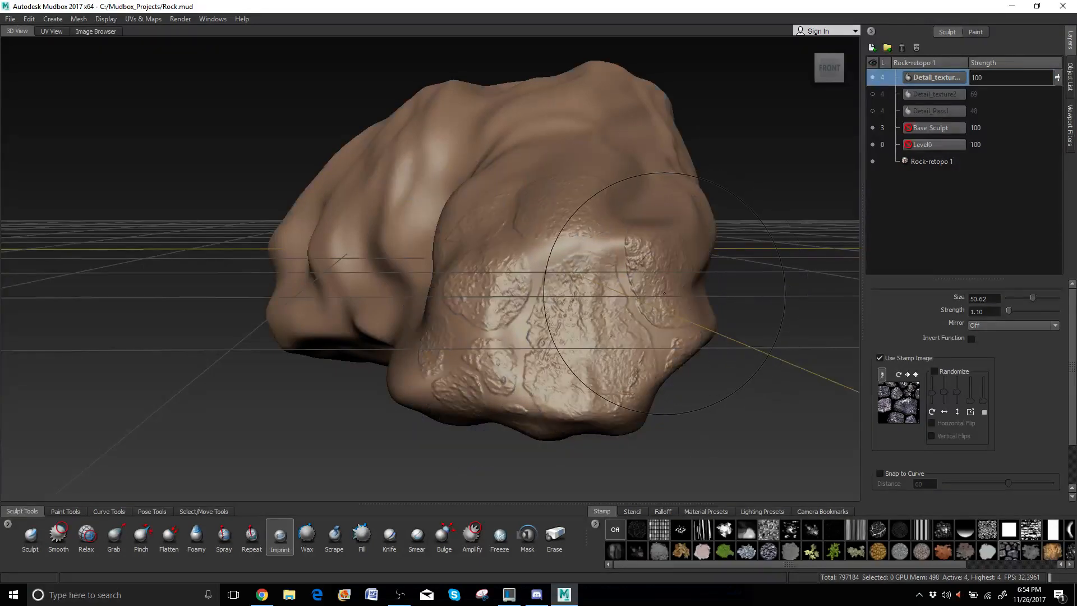
alt+right_drag(680, 290, 708, 299)
alt+drag(708, 298, 786, 304)
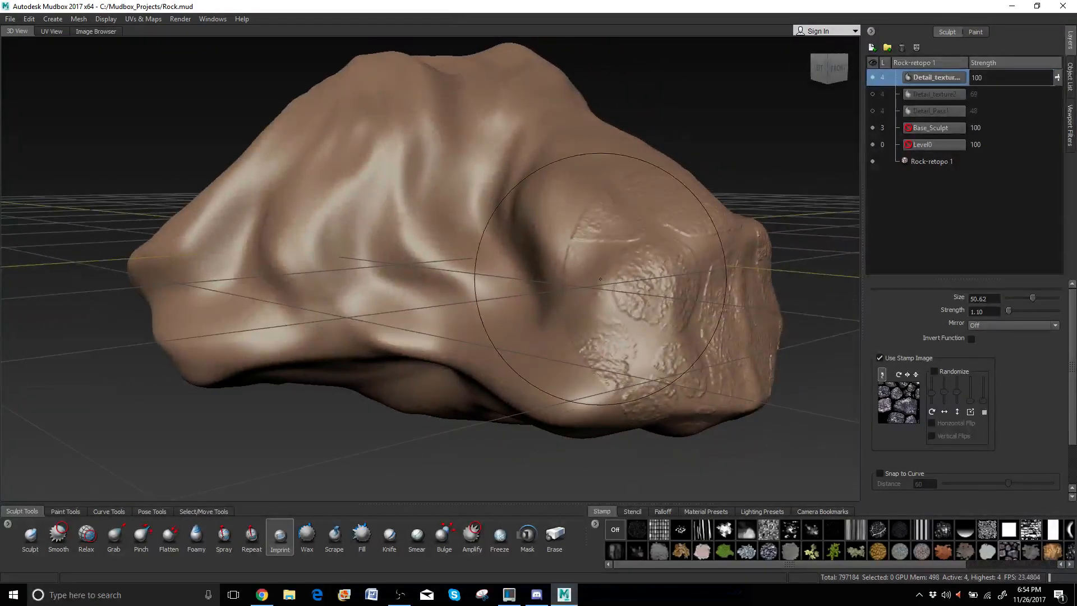
drag(470, 267, 465, 457)
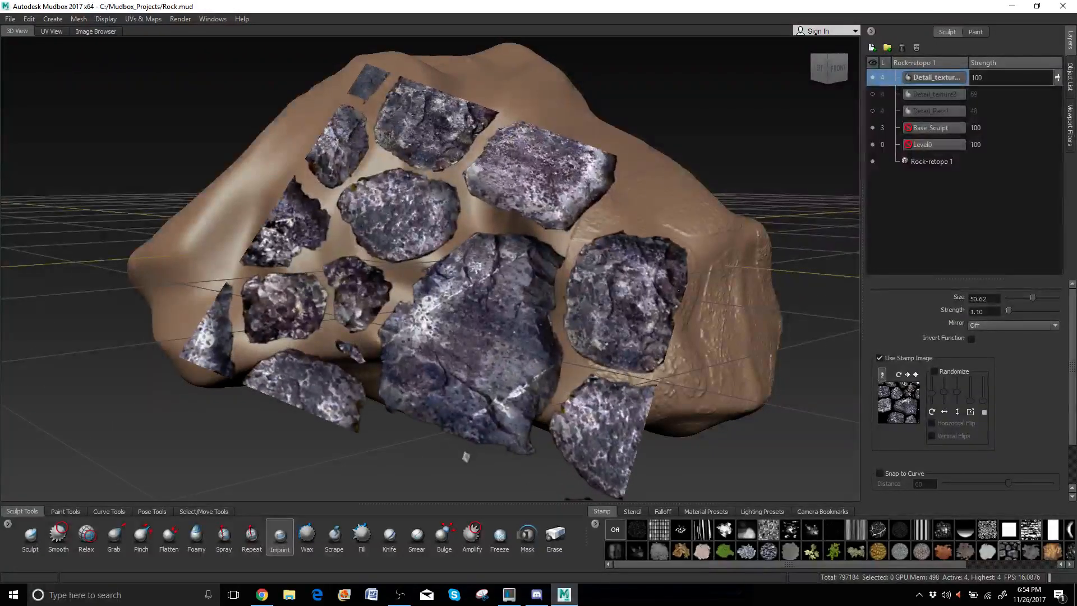
drag(679, 291, 679, 290)
mouse_move(583, 271)
alt+mouse_down()
mouse_move(481, 311)
mouse_move(693, 295)
alt+mouse_up()
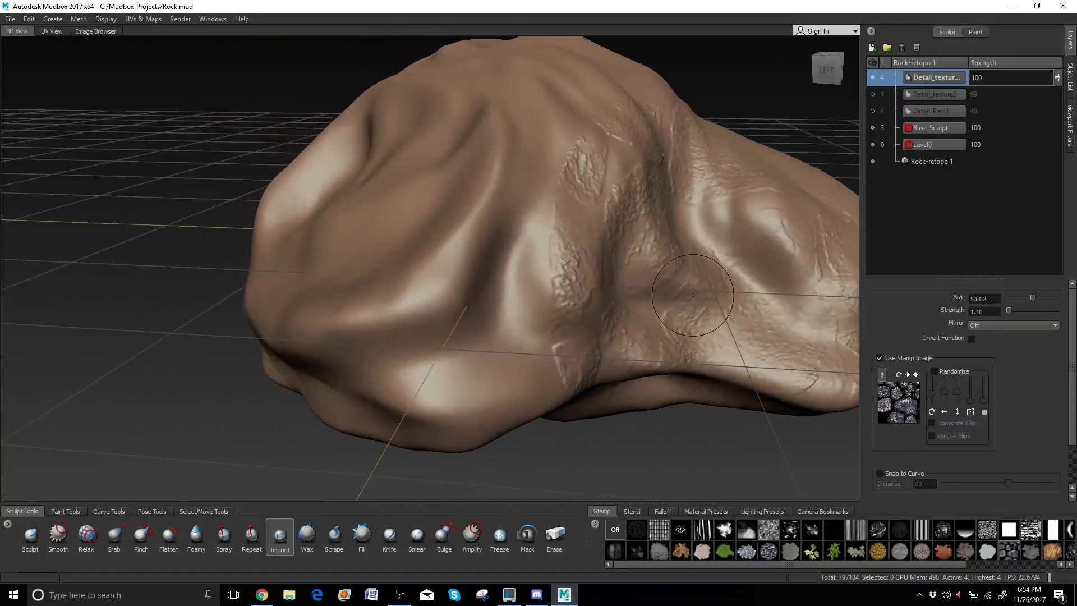
drag(427, 267, 413, 219)
alt+drag(605, 267, 408, 272)
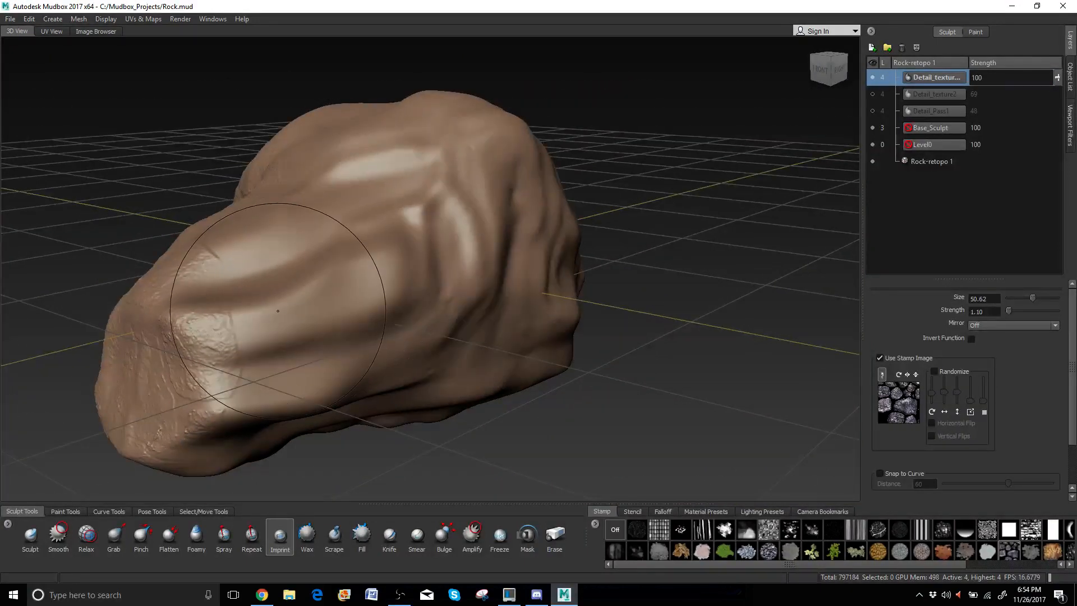
drag(299, 311, 366, 313)
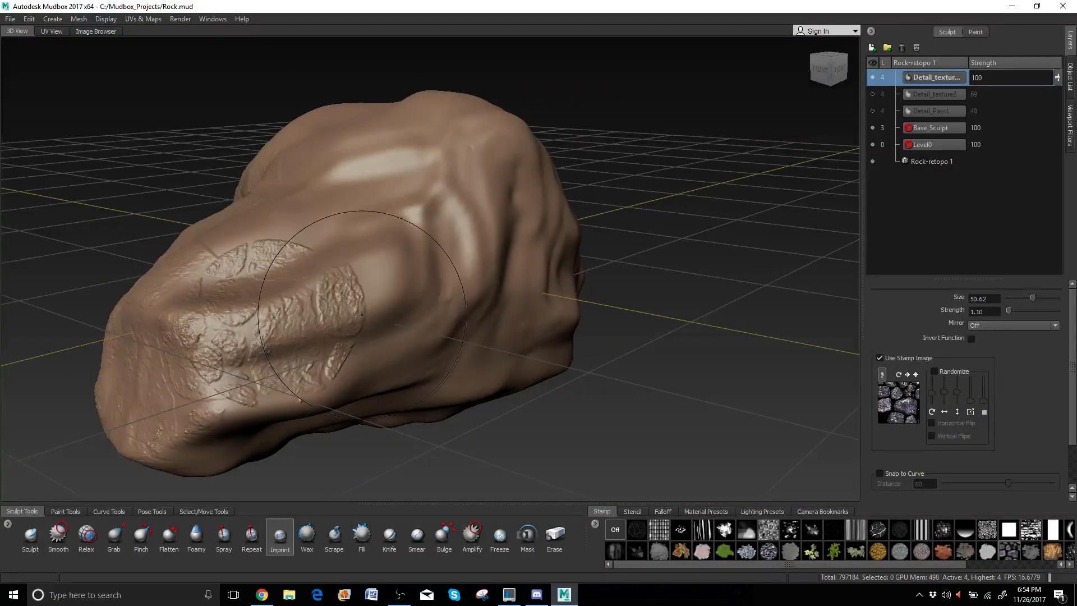
alt+middle_drag(349, 313, 375, 317)
mouse_move(375, 316)
alt+mouse_down()
mouse_move(306, 266)
mouse_move(390, 264)
alt+mouse_up()
Enlarge the brush to 95.21 and imprint large stone stamps over the sides, top and front.
key(b)
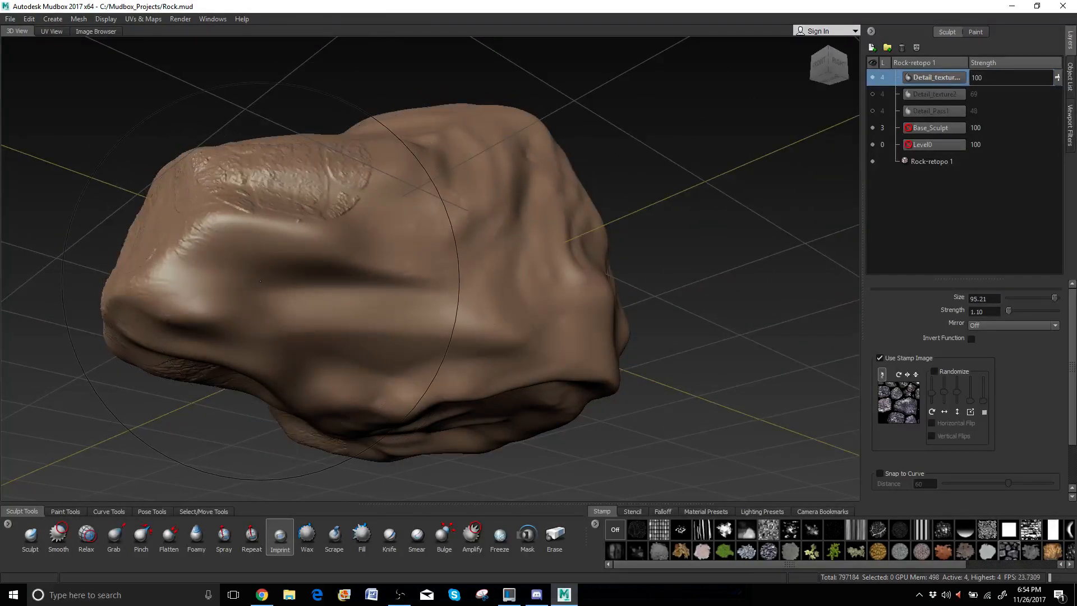
drag(261, 280, 345, 284)
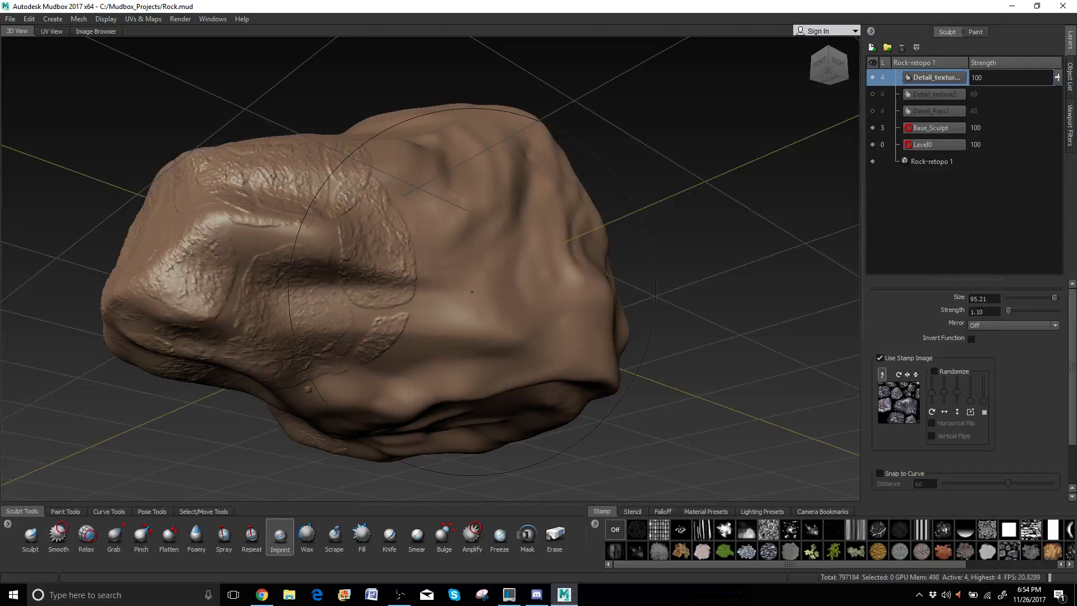
mouse_move(419, 293)
mouse_down()
mouse_move(449, 336)
mouse_move(535, 392)
mouse_up()
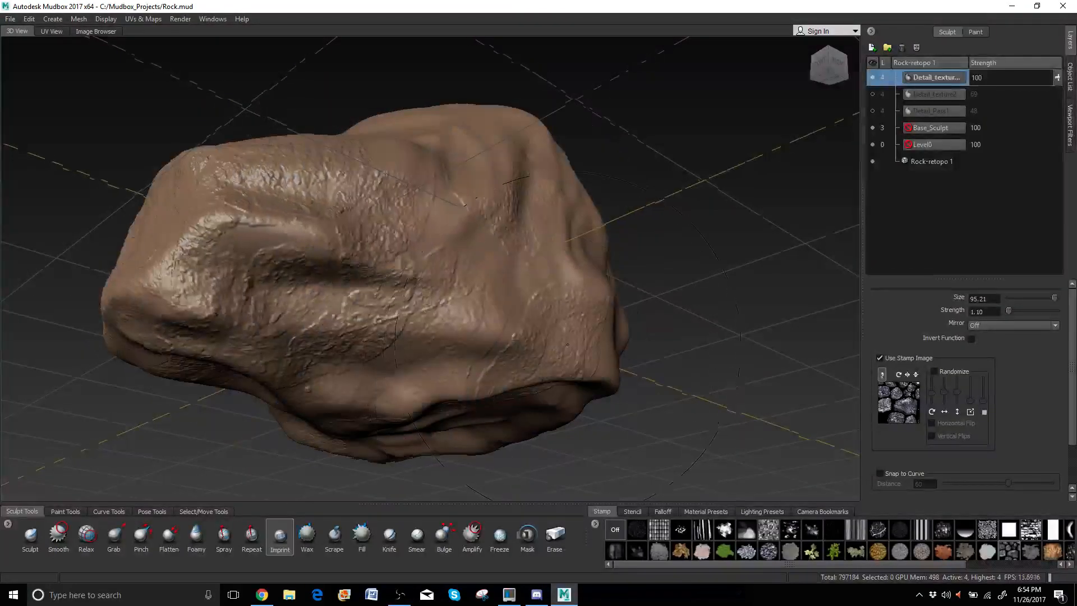
alt+drag(505, 376, 390, 401)
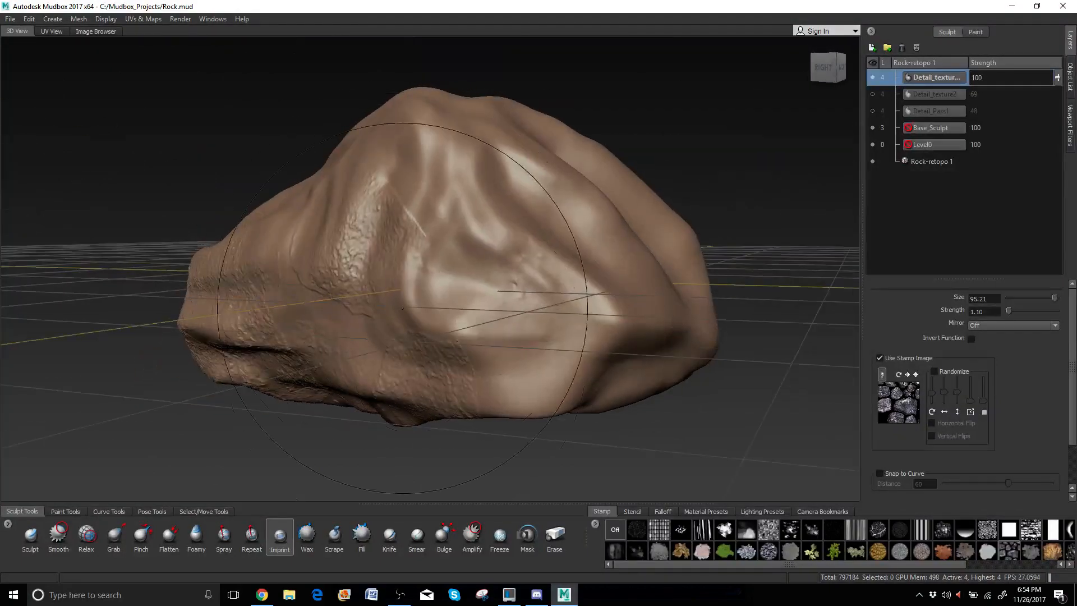
mouse_move(414, 262)
mouse_down()
mouse_move(459, 268)
mouse_move(440, 433)
mouse_up()
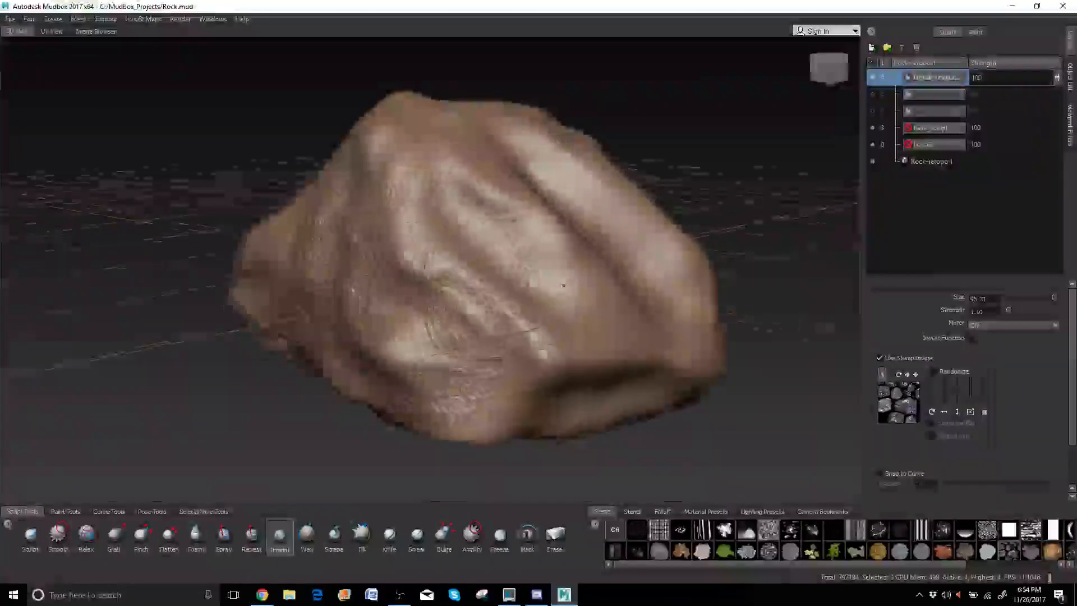
alt+drag(505, 336, 477, 348)
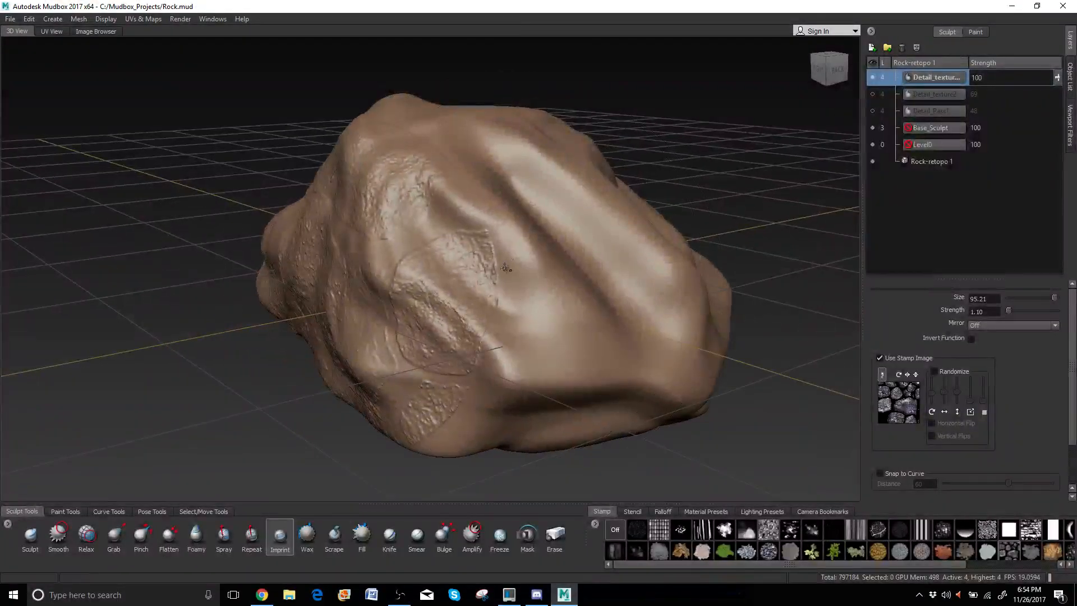
drag(494, 269, 692, 380)
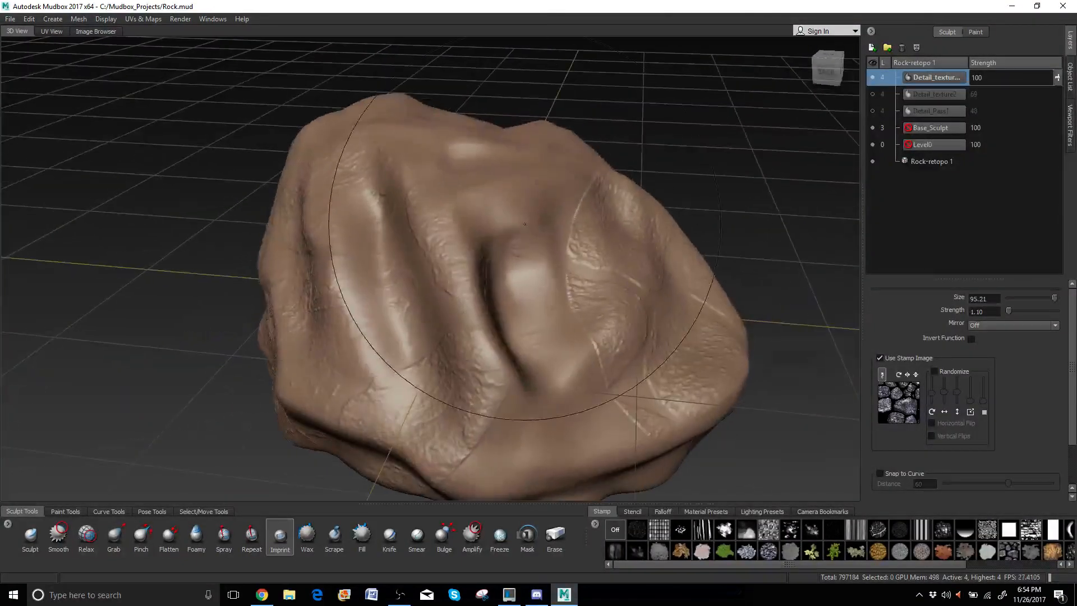
mouse_move(524, 223)
mouse_down()
mouse_move(666, 439)
mouse_move(589, 245)
mouse_up()
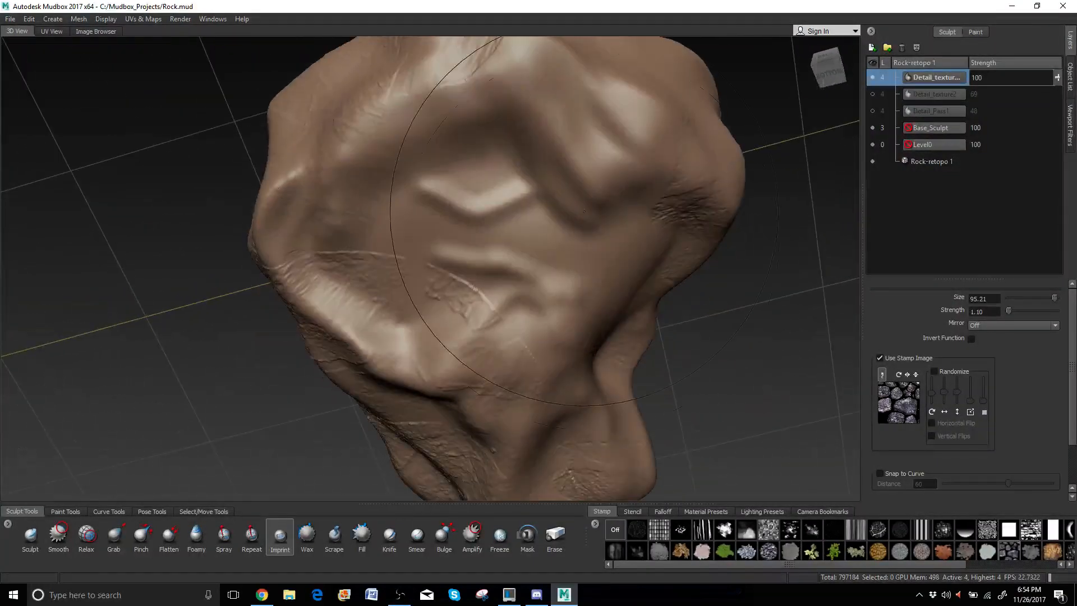
alt+middle_drag(585, 174, 577, 229)
drag(476, 221, 753, 260)
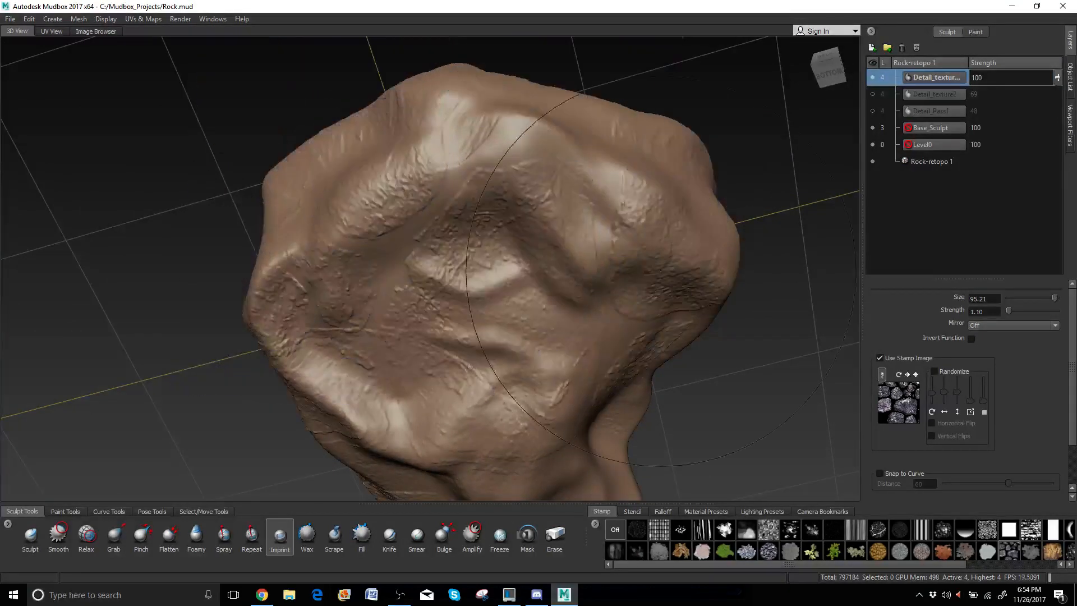
alt+drag(645, 263, 403, 303)
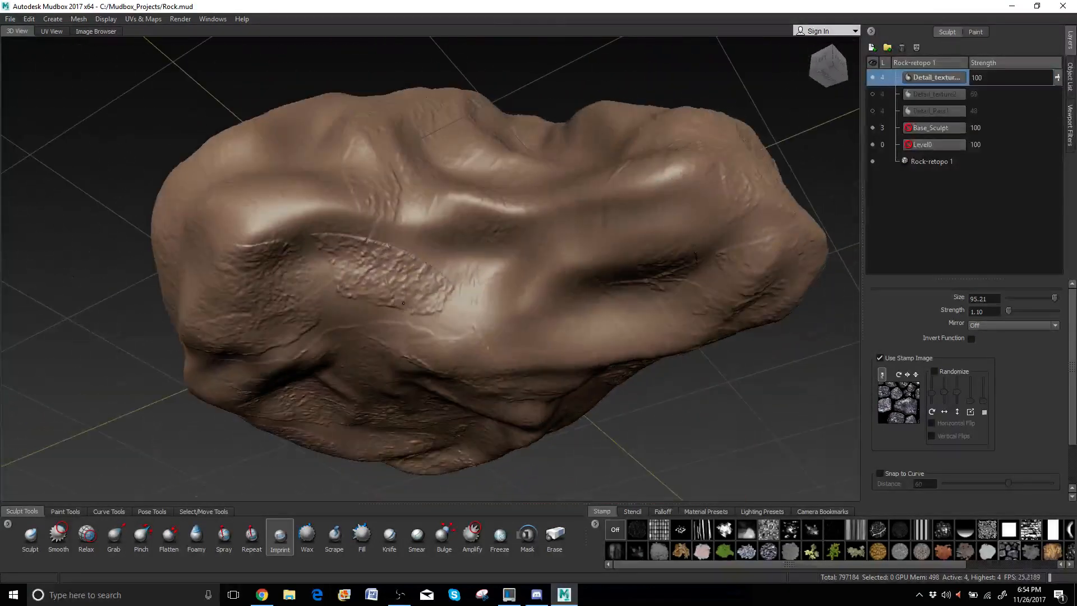
drag(460, 236, 538, 351)
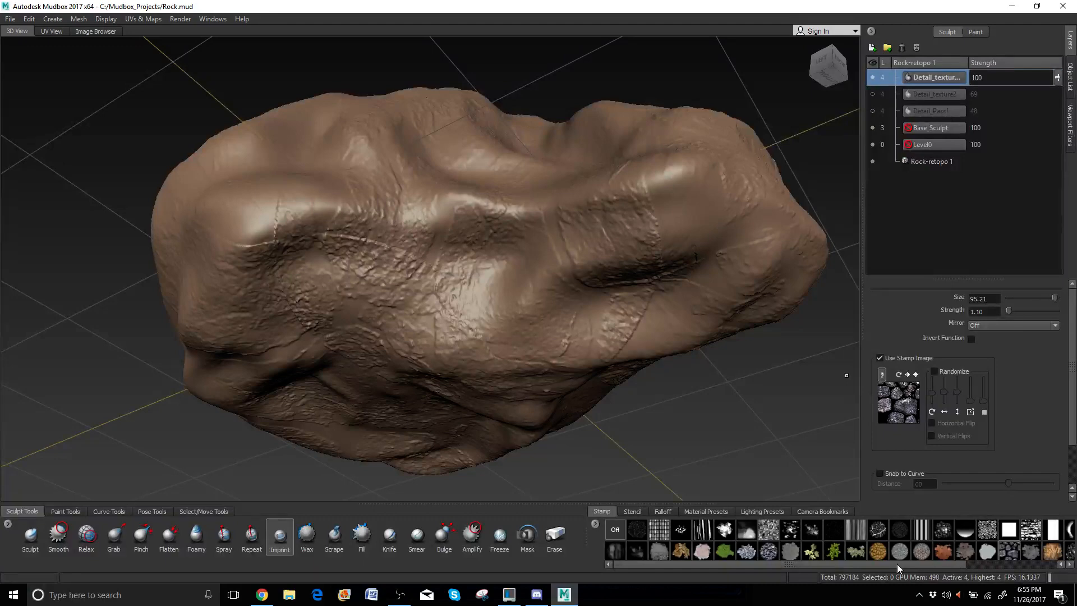
drag(897, 564, 992, 564)
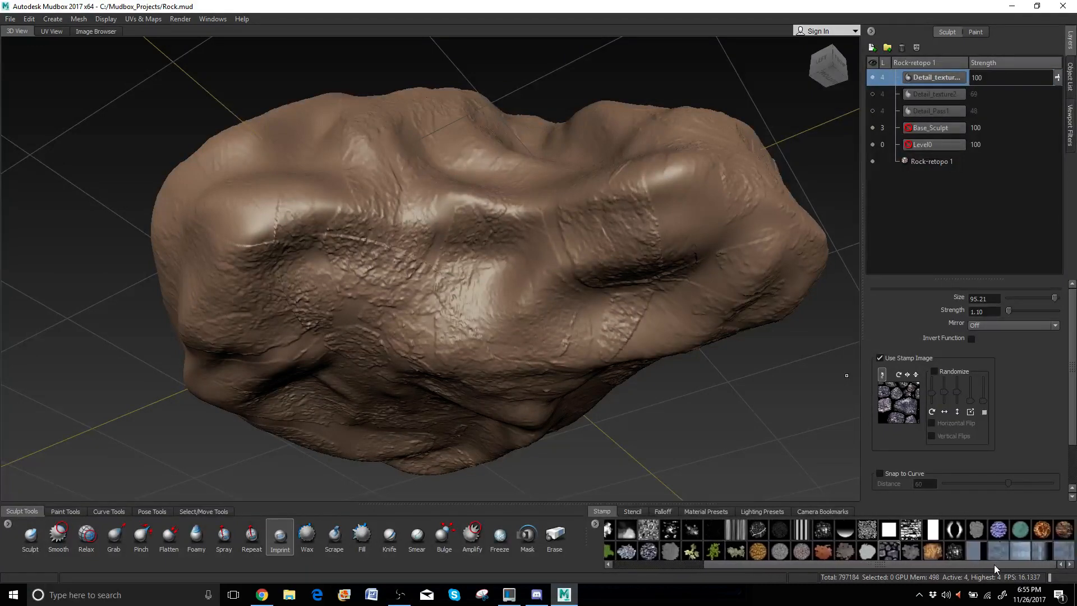
Try the orange burst stamp, then imprint the blue coral pattern over the rock's centre.
click(1042, 530)
mouse_move(537, 266)
alt+mouse_down()
mouse_move(415, 283)
mouse_move(519, 265)
mouse_move(676, 369)
alt+mouse_up()
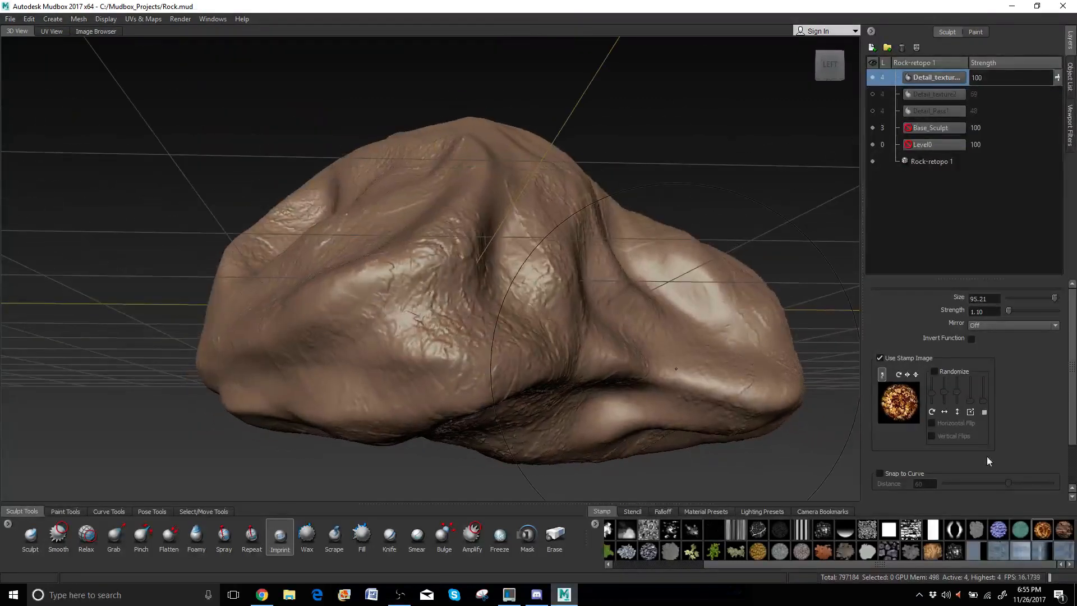
click(998, 531)
mouse_move(558, 343)
mouse_down()
mouse_move(641, 336)
mouse_move(638, 346)
mouse_up()
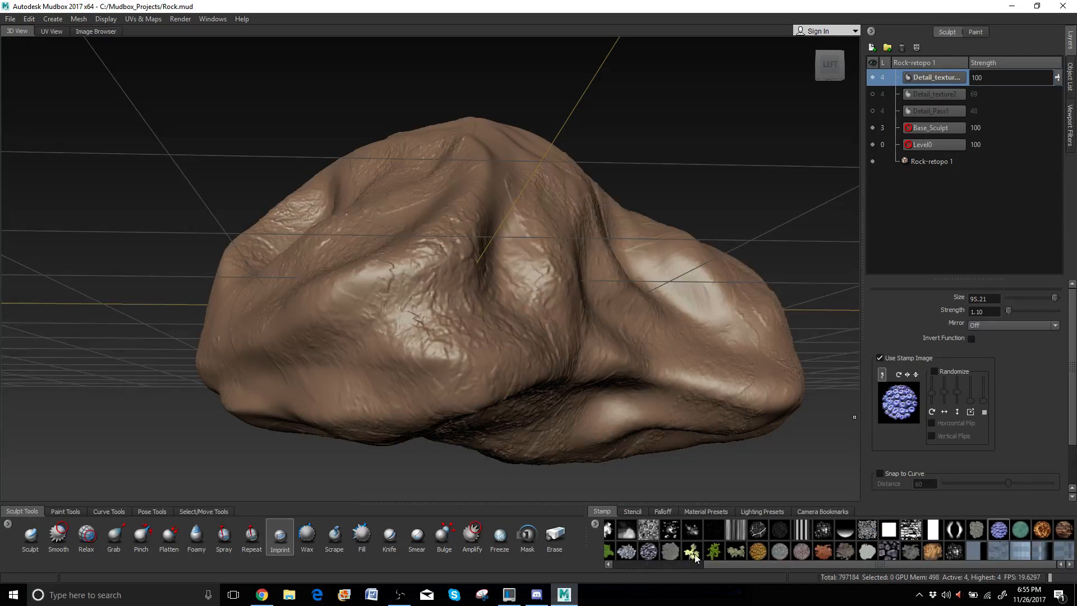
Imprint another stamp pattern, spreading fine texture over the upper rock.
click(948, 554)
drag(494, 332, 600, 341)
alt+drag(406, 285, 476, 291)
drag(448, 399, 259, 486)
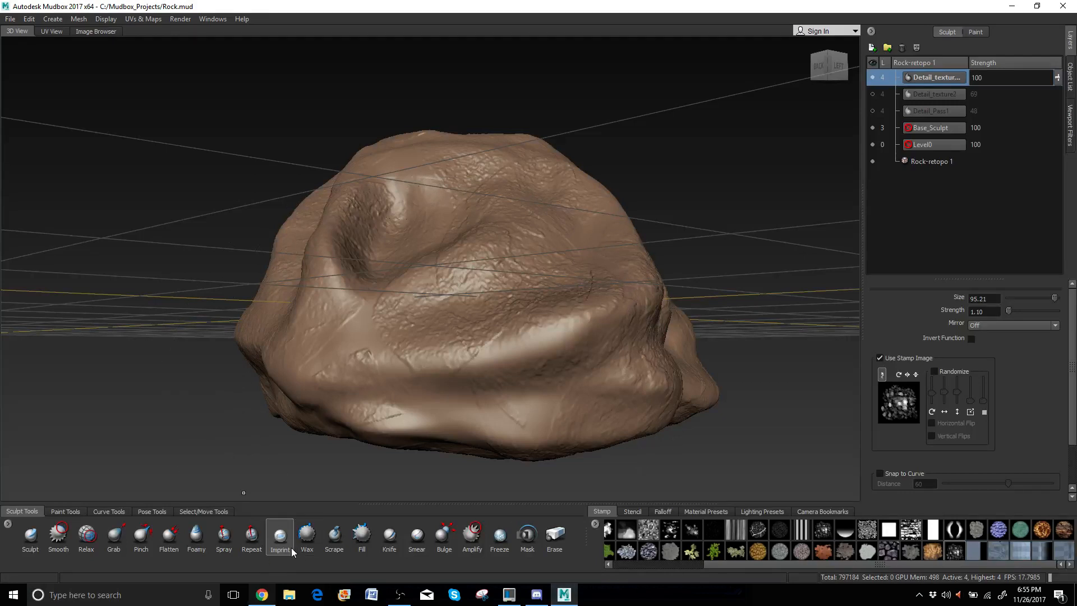
Stroke a bumpy band across the front with the Repeat brush, dark speckled stamp, size 30.47.
click(252, 538)
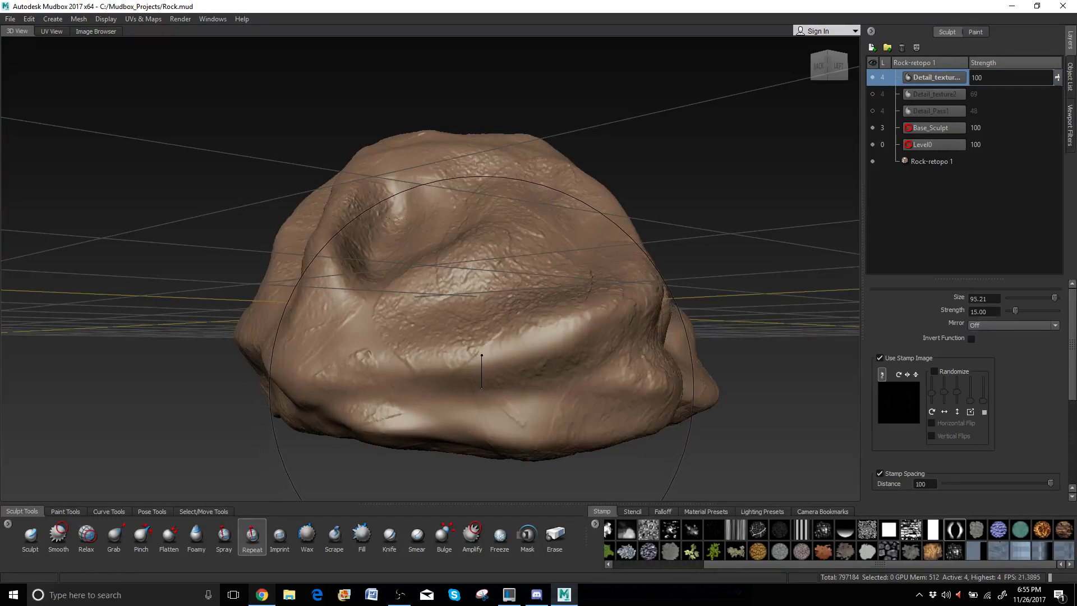
key(b)
drag(481, 388, 401, 388)
click(954, 551)
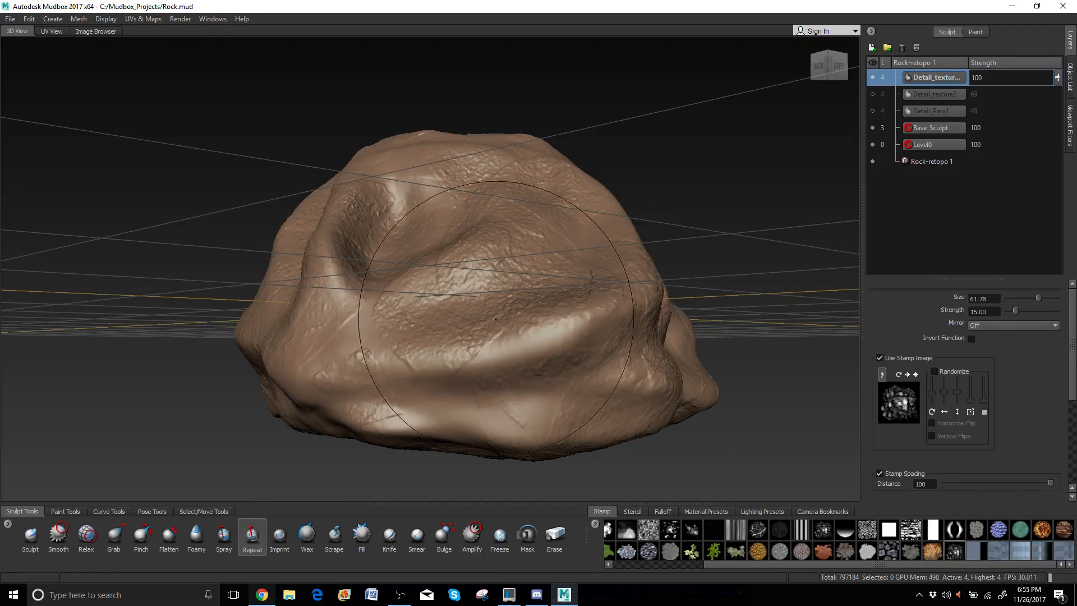
key(b)
mouse_move(486, 338)
mouse_down()
mouse_move(412, 339)
mouse_move(431, 393)
mouse_move(481, 385)
mouse_up()
mouse_move(597, 382)
mouse_down()
mouse_move(344, 347)
mouse_move(469, 312)
mouse_move(324, 355)
mouse_up()
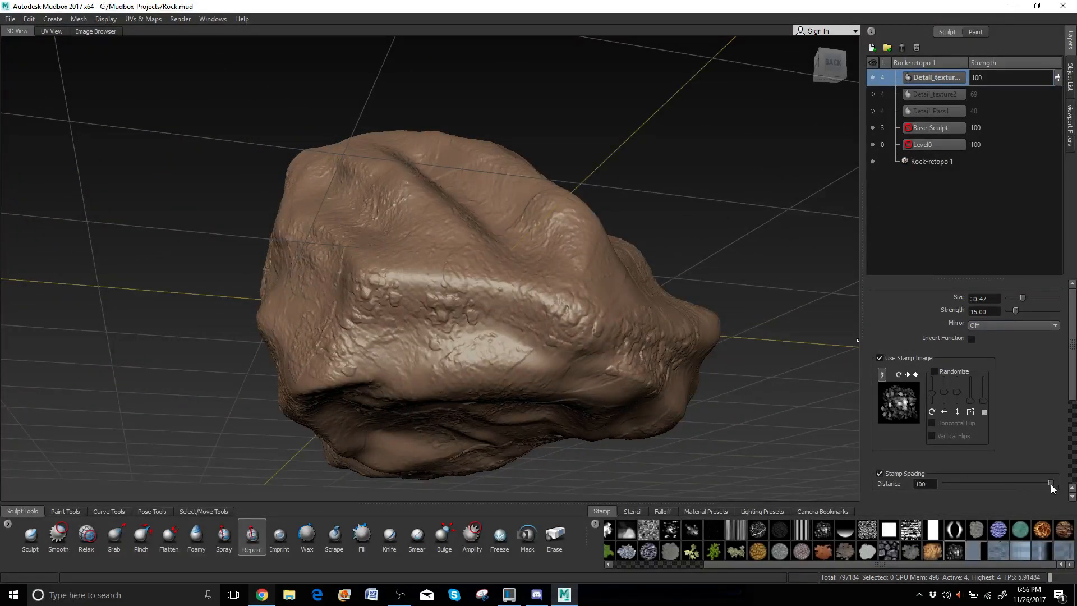
Add another bumpy band across the front and a stamped stroke across the rock.
mouse_move(567, 401)
mouse_down()
mouse_move(466, 382)
mouse_move(422, 389)
mouse_move(505, 286)
mouse_up()
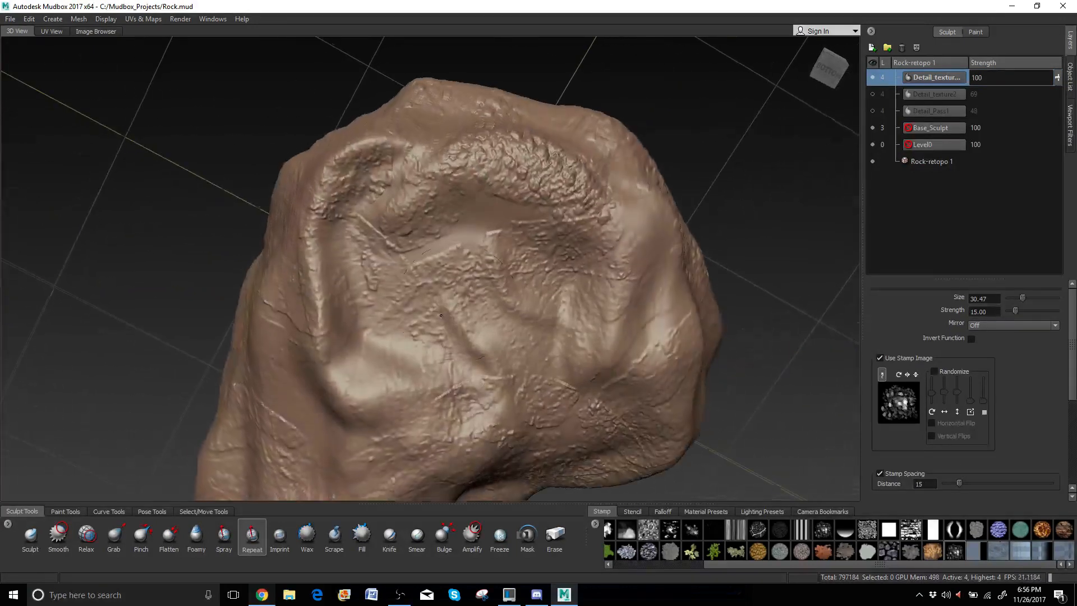
mouse_move(575, 240)
mouse_down()
mouse_move(608, 369)
mouse_move(566, 353)
mouse_move(514, 283)
mouse_move(582, 257)
mouse_up()
mouse_move(492, 226)
alt+mouse_down()
mouse_move(479, 223)
mouse_move(477, 280)
mouse_move(519, 330)
mouse_move(508, 314)
mouse_move(334, 275)
alt+mouse_up()
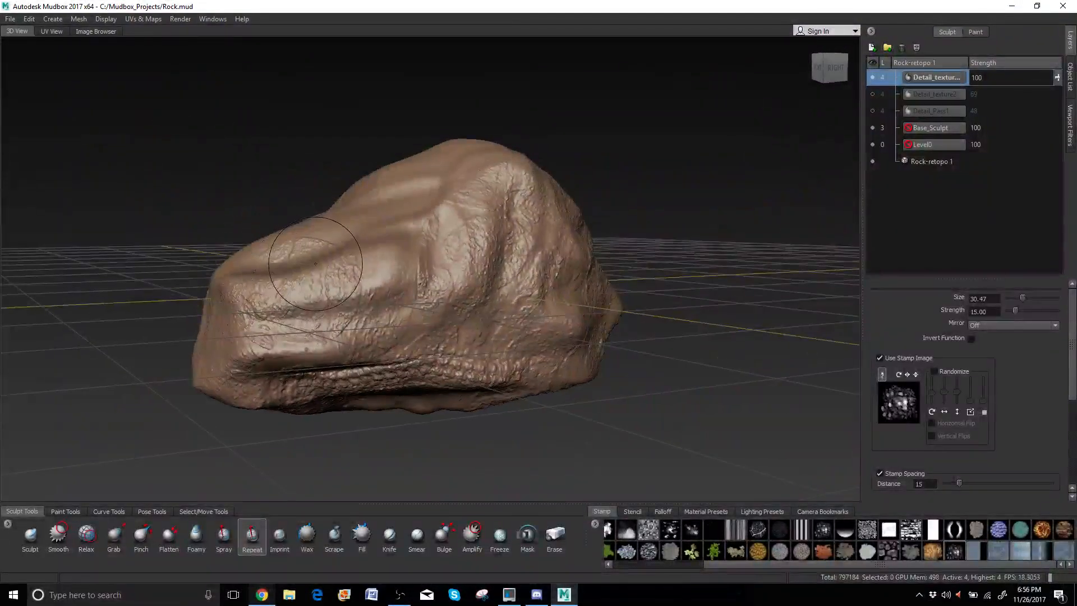
drag(280, 281, 406, 263)
mouse_move(396, 220)
alt+mouse_down()
mouse_move(393, 271)
mouse_move(523, 239)
alt+mouse_up()
alt+drag(347, 307, 526, 271)
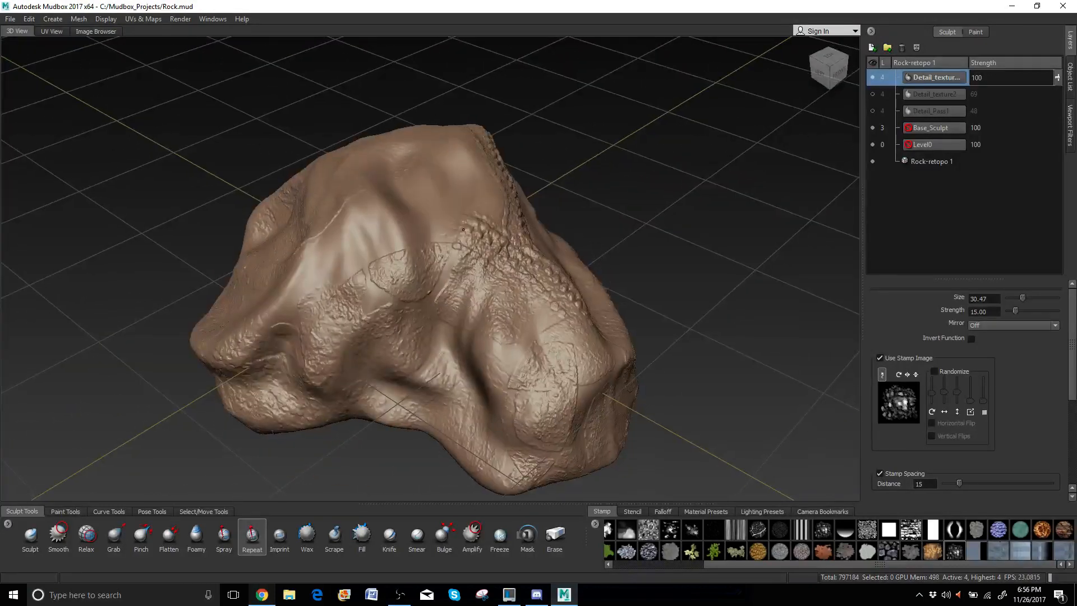
mouse_move(306, 228)
alt+mouse_down()
mouse_move(457, 270)
mouse_move(474, 254)
alt+mouse_up()
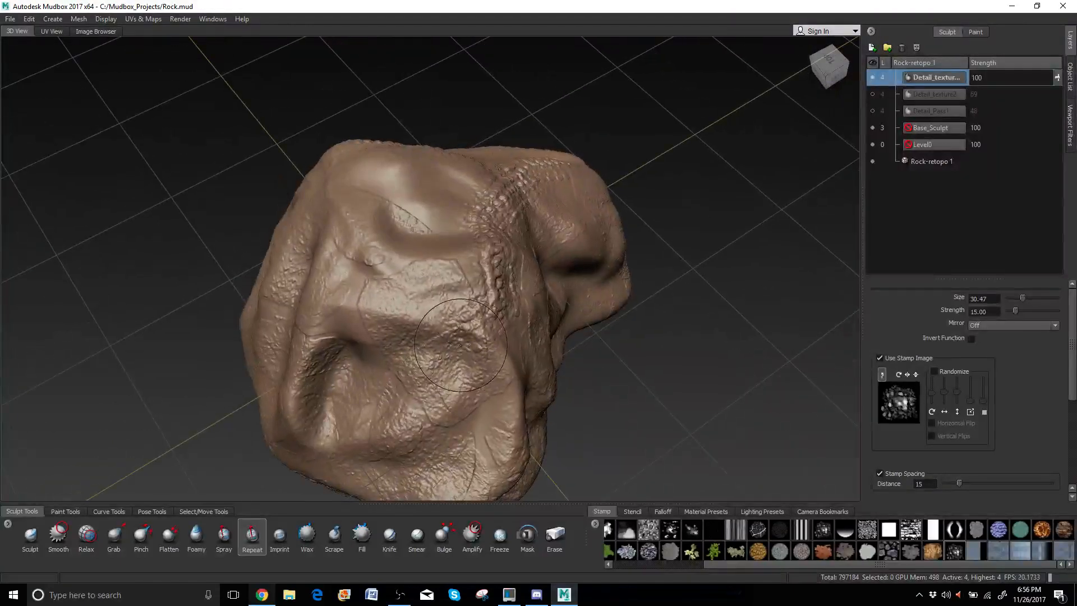
Paint a curved scaly band across the front and upper left, then enlarge the brush to 59.33.
mouse_move(460, 344)
mouse_down()
mouse_move(364, 293)
mouse_move(292, 365)
mouse_up()
mouse_move(289, 408)
alt+mouse_down()
mouse_move(499, 321)
mouse_move(508, 393)
mouse_move(392, 460)
alt+mouse_up()
alt+drag(431, 381, 501, 398)
alt+drag(480, 355, 493, 332)
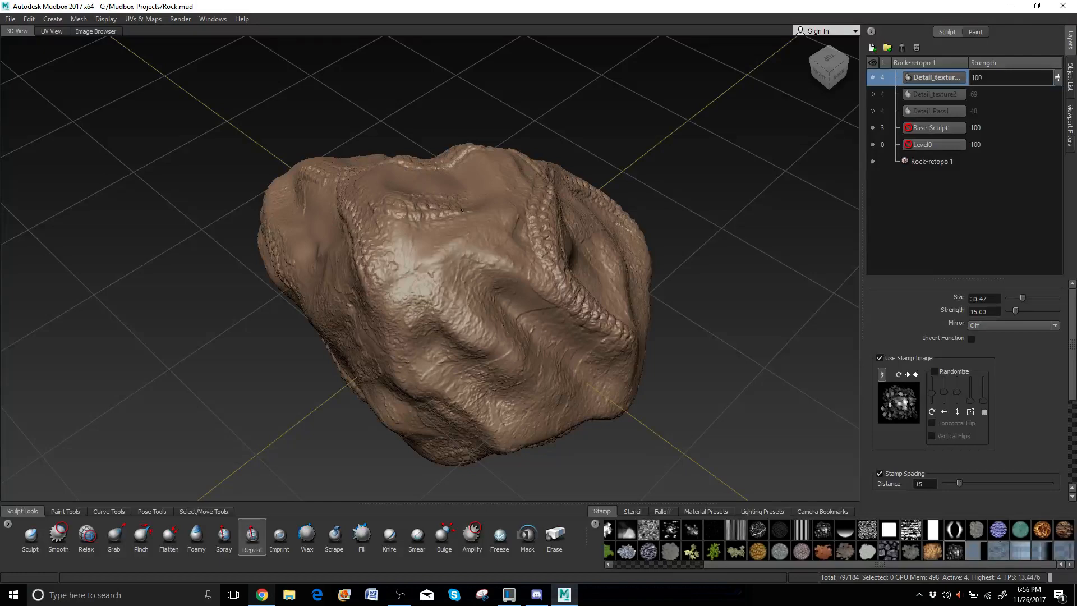
alt+drag(463, 209, 374, 225)
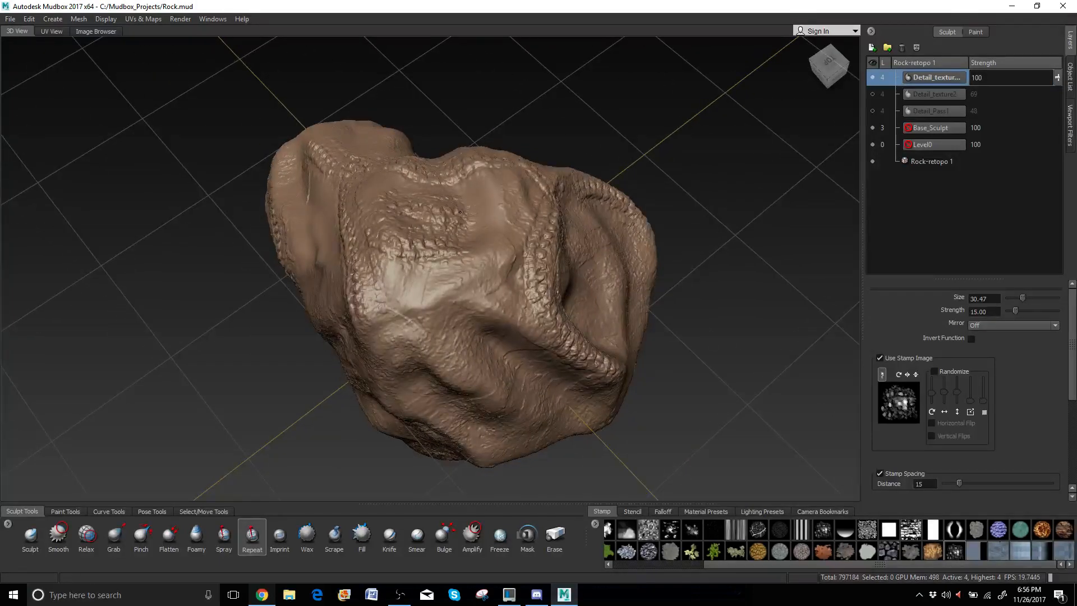
mouse_move(380, 178)
mouse_down()
mouse_move(484, 214)
mouse_move(423, 283)
mouse_move(399, 336)
mouse_move(454, 320)
mouse_move(487, 289)
mouse_up()
key(b)
key(shift)
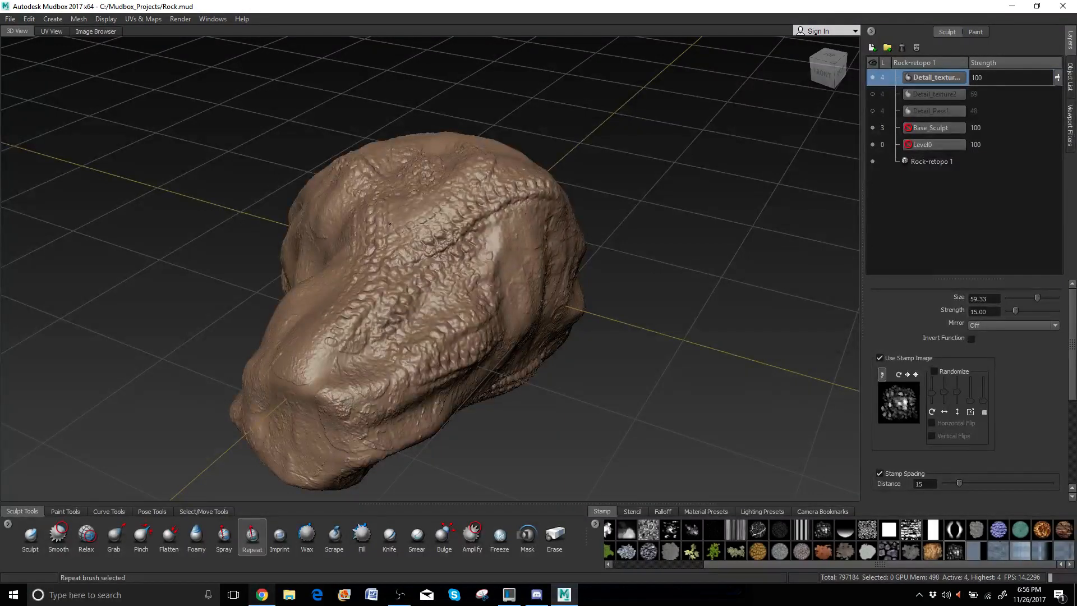
alt+drag(482, 177, 417, 224)
key(shift)
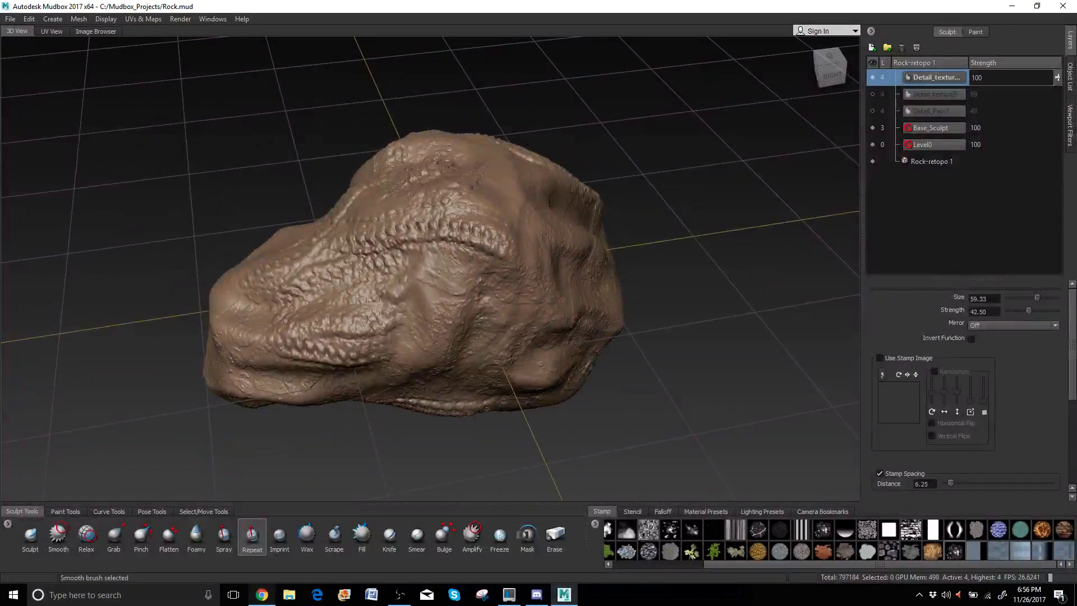
alt+drag(401, 263, 448, 302)
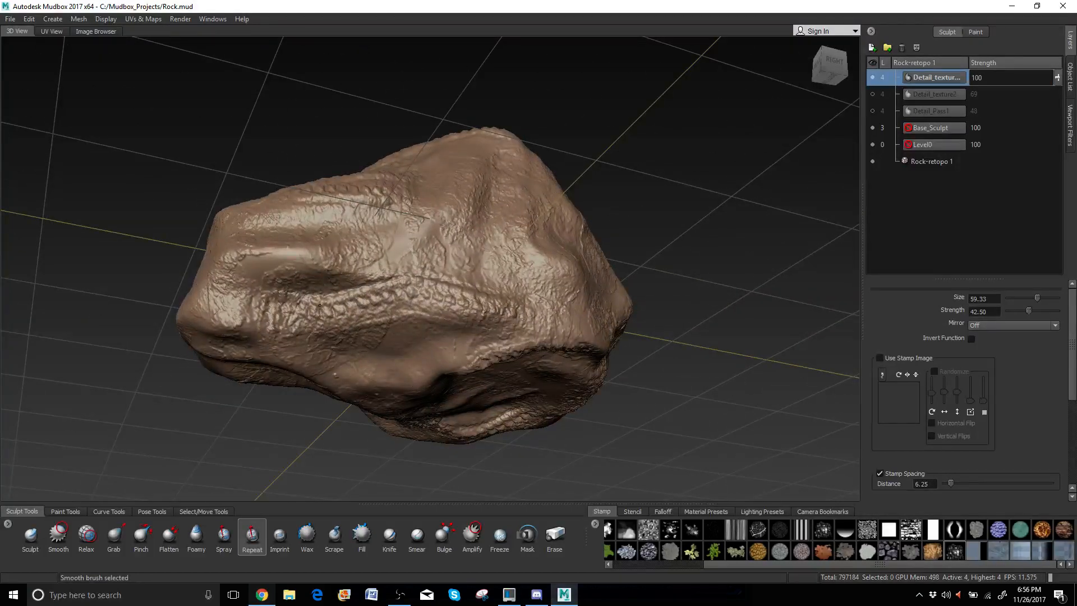
alt+drag(270, 303, 449, 199)
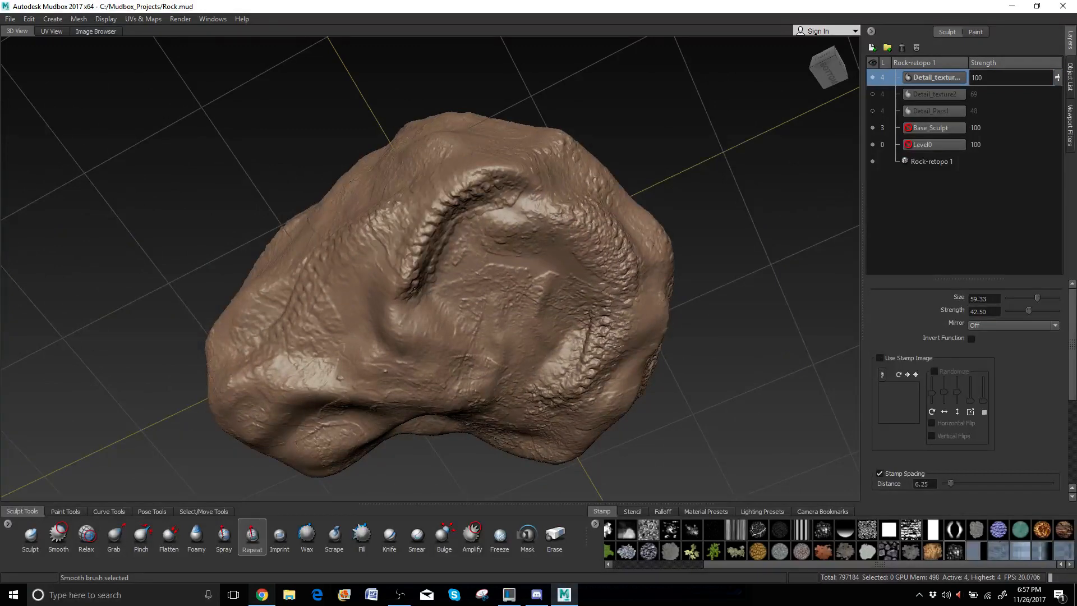
mouse_move(629, 247)
alt+mouse_down()
mouse_move(535, 269)
mouse_move(555, 245)
mouse_move(345, 294)
mouse_move(565, 305)
alt+mouse_up()
key(shift)
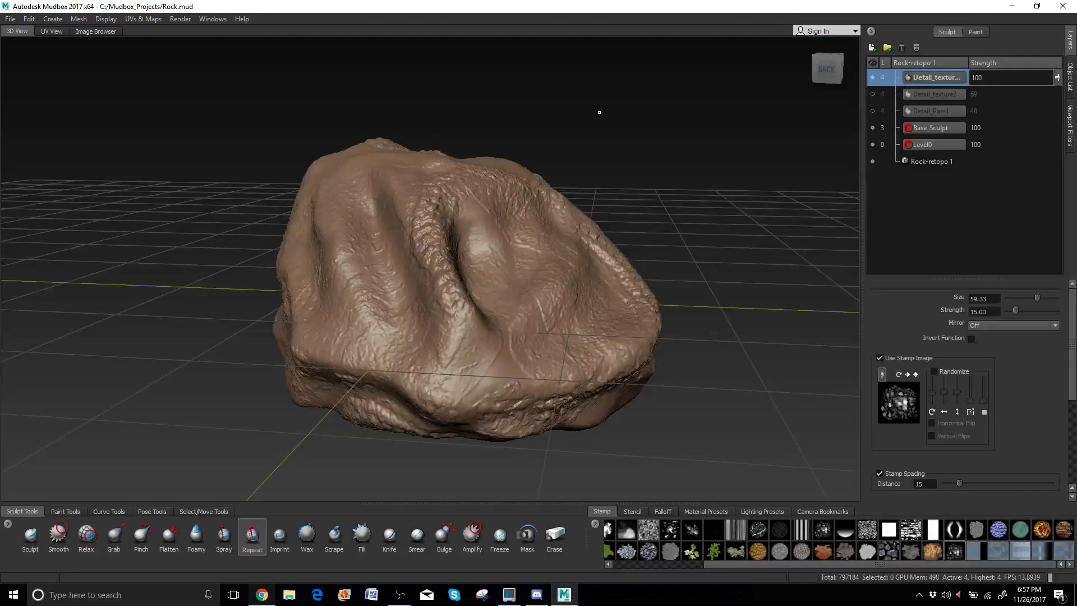
alt+drag(494, 204, 694, 164)
alt+drag(553, 337, 612, 417)
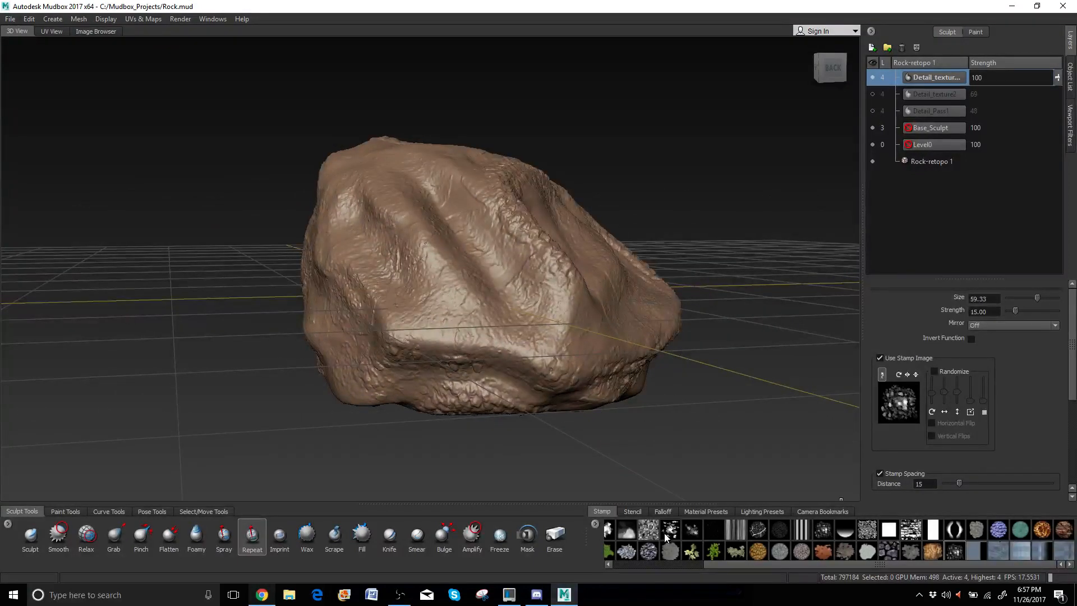
Put the striped stamp on the Sculpt brush and shrink it to size 17.81.
click(802, 531)
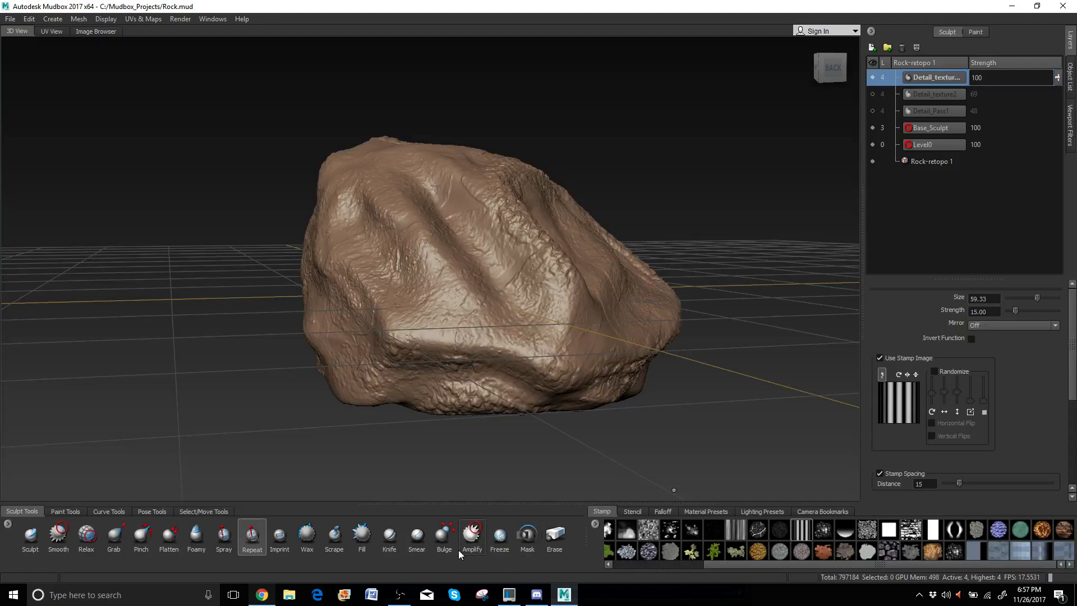
click(31, 536)
scroll(415, 198, up, 4)
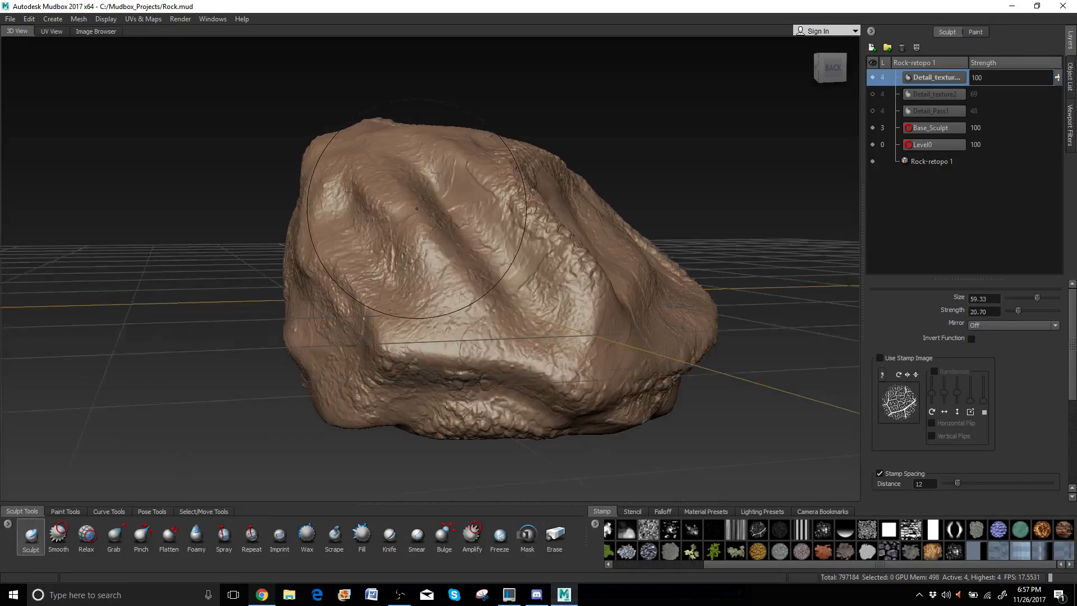
alt+drag(415, 198, 452, 238)
scroll(452, 237, up, 3)
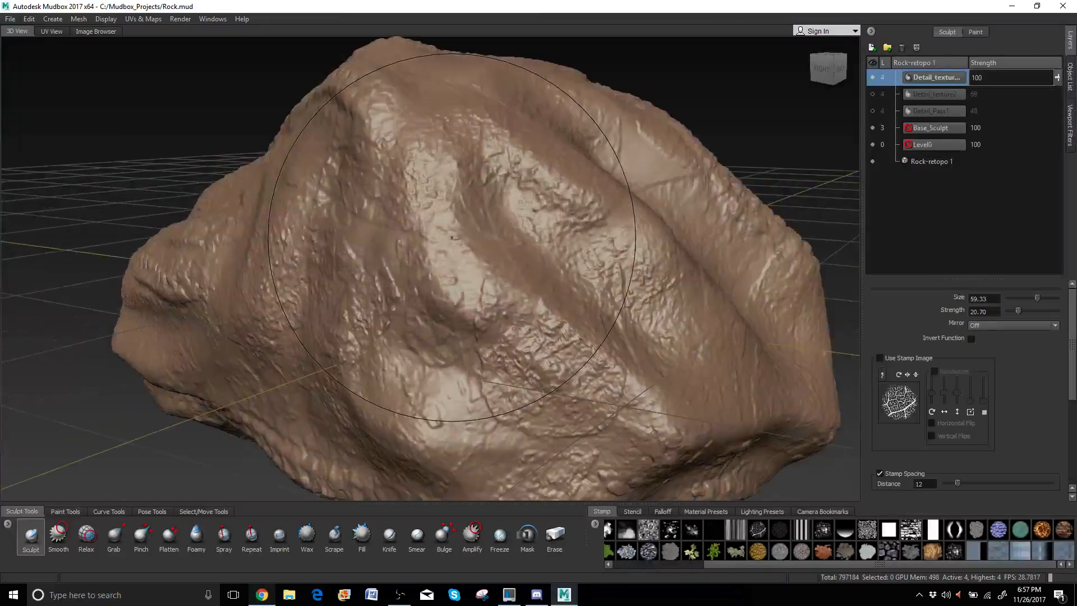
key(b)
drag(504, 211, 382, 216)
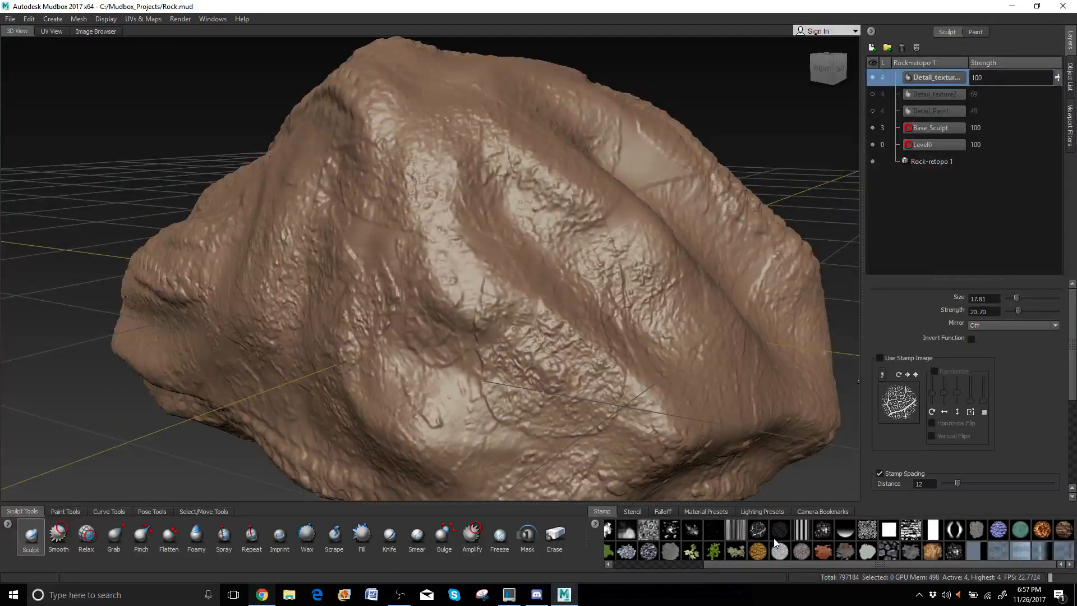
click(802, 529)
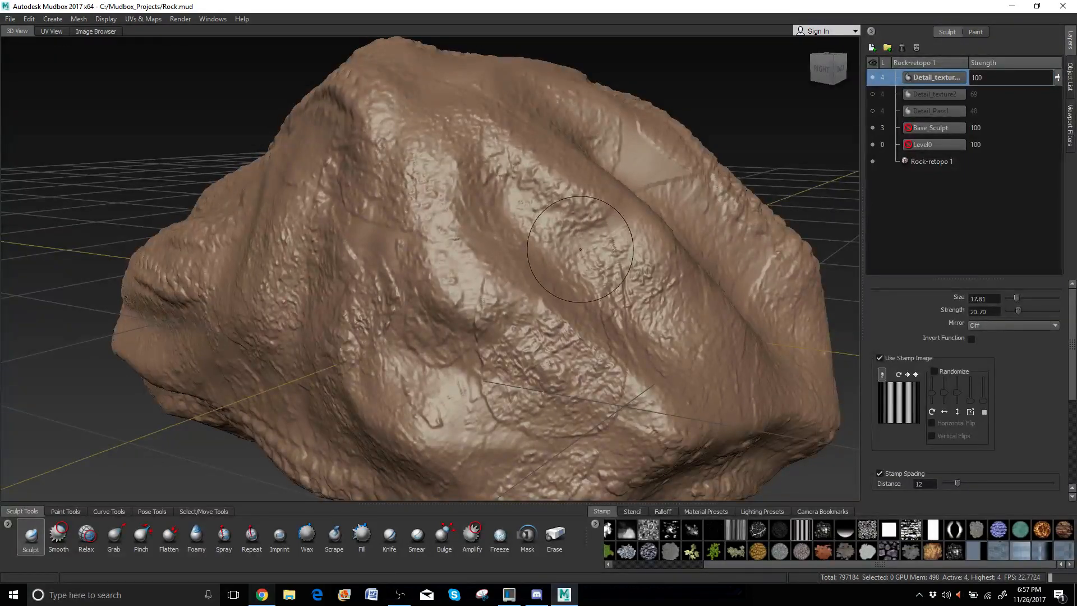
Set brush strength to 9.20, undo the striped test strokes, and add a new sculpt layer.
alt+drag(595, 235, 565, 283)
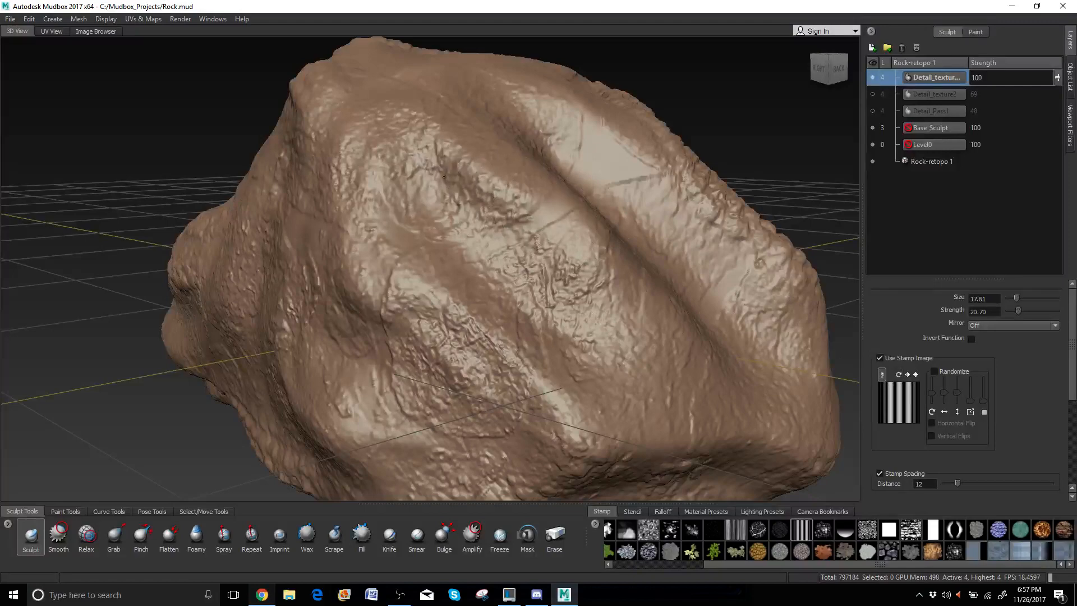
drag(462, 196, 508, 253)
alt+right_drag(508, 253, 476, 253)
alt+drag(476, 253, 402, 268)
key(ctrl+z)
alt+drag(282, 269, 298, 263)
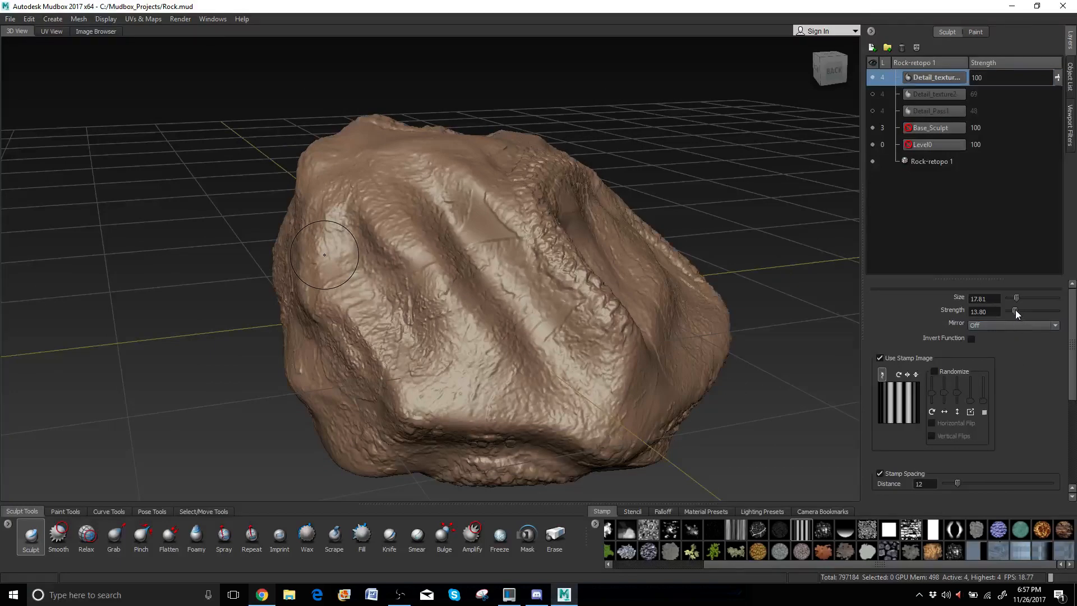
drag(1016, 310, 1013, 310)
alt+right_drag(387, 269, 418, 267)
alt+drag(387, 277, 409, 260)
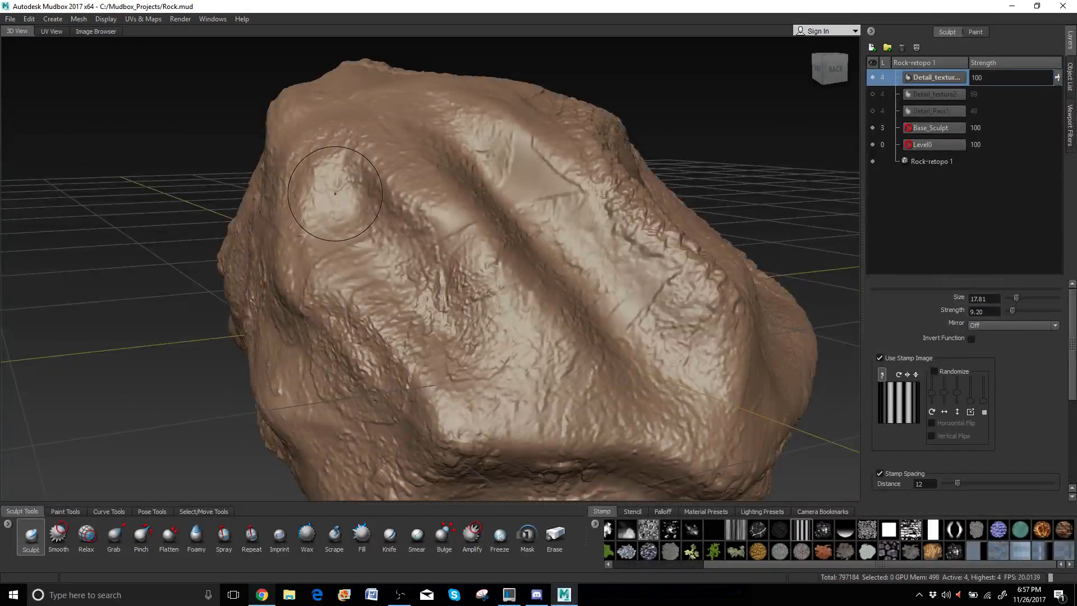
mouse_move(335, 206)
mouse_down()
mouse_move(352, 281)
mouse_move(381, 314)
mouse_move(448, 302)
mouse_up()
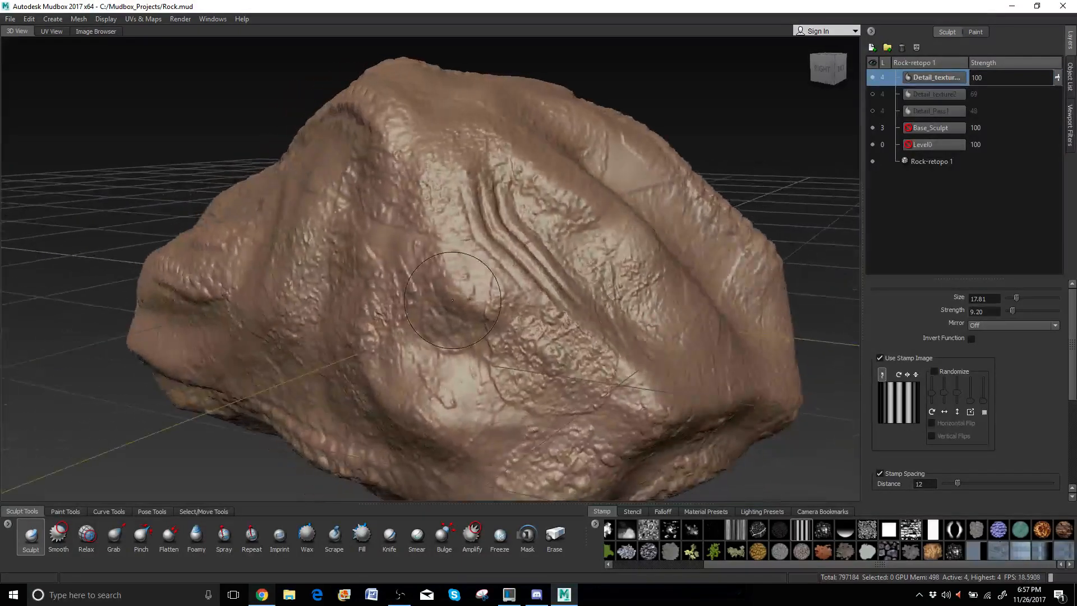
key(ctrl+z)
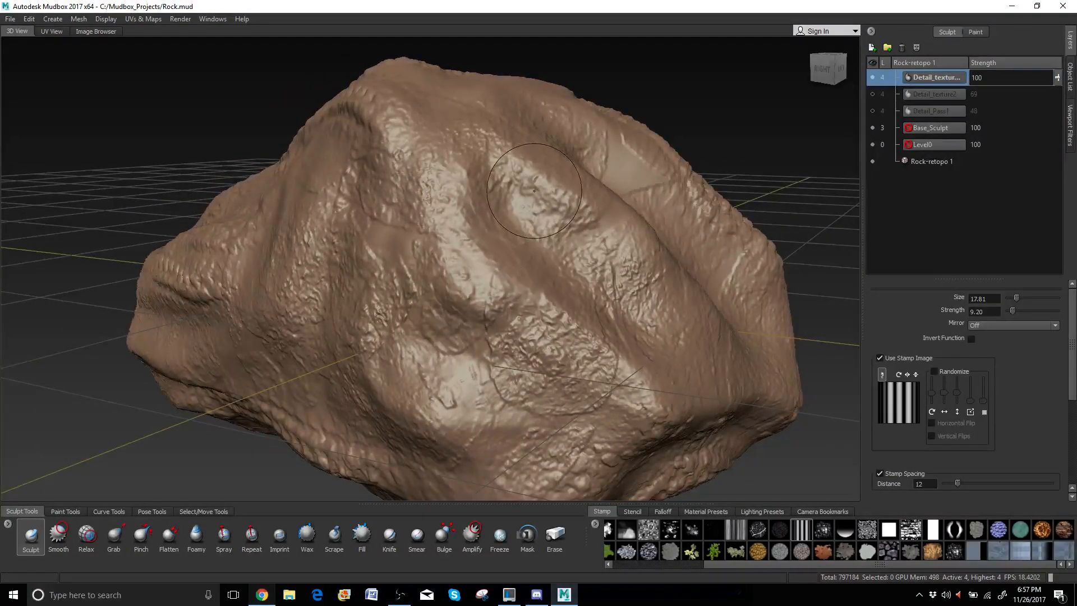
click(872, 48)
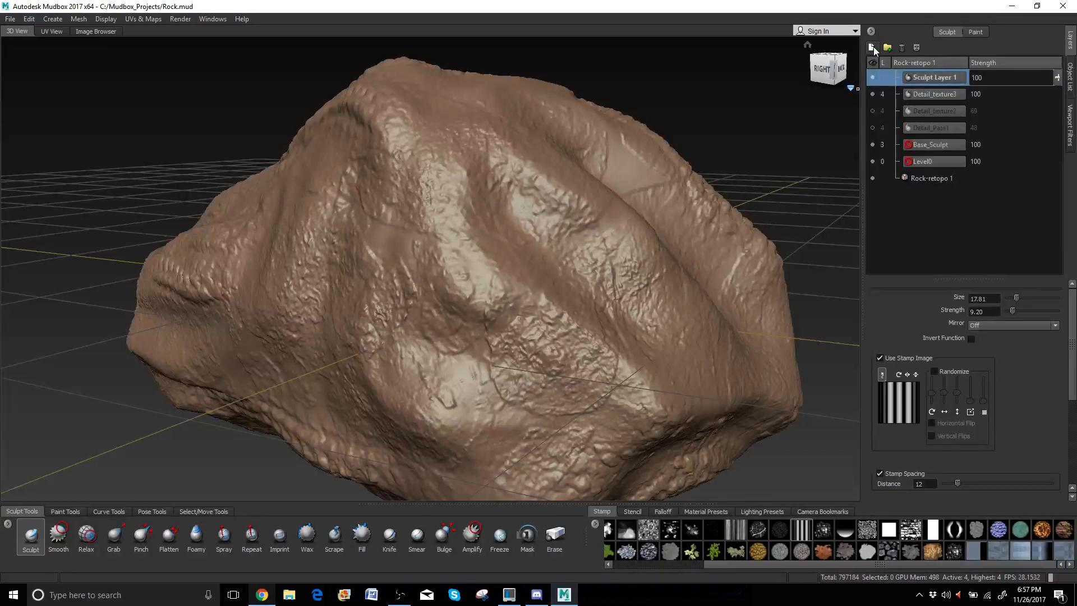
Rename Sculpt Layer 1 to Detail_texture.
double_click(920, 73)
text(Detail_texture4)
key(Return)
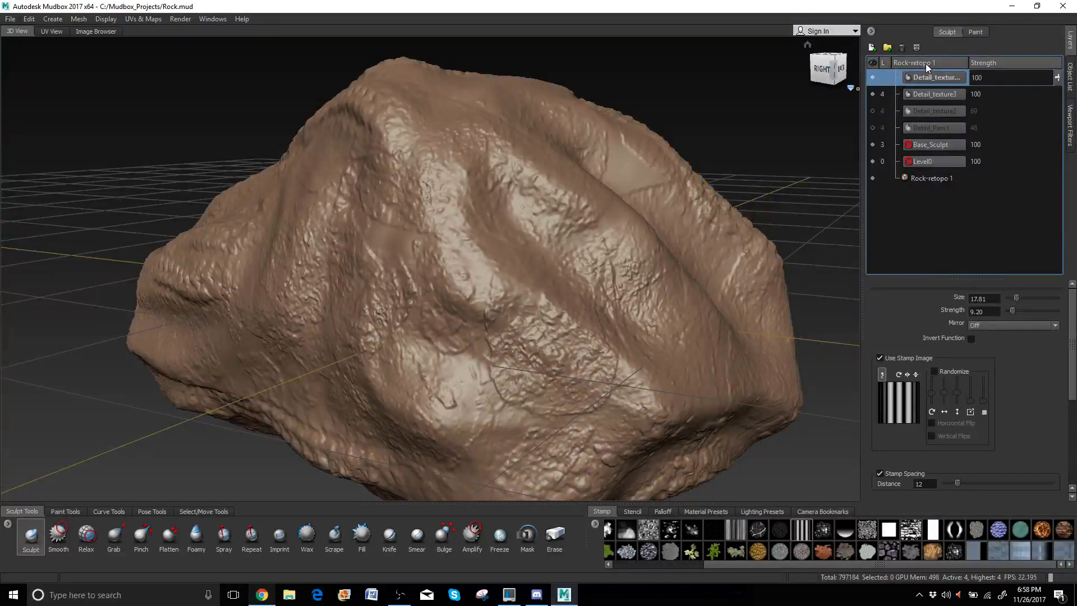
Carve diagonal and vertical striped grooves down the rock's front and turned face.
drag(524, 182, 624, 271)
alt+drag(516, 294, 385, 252)
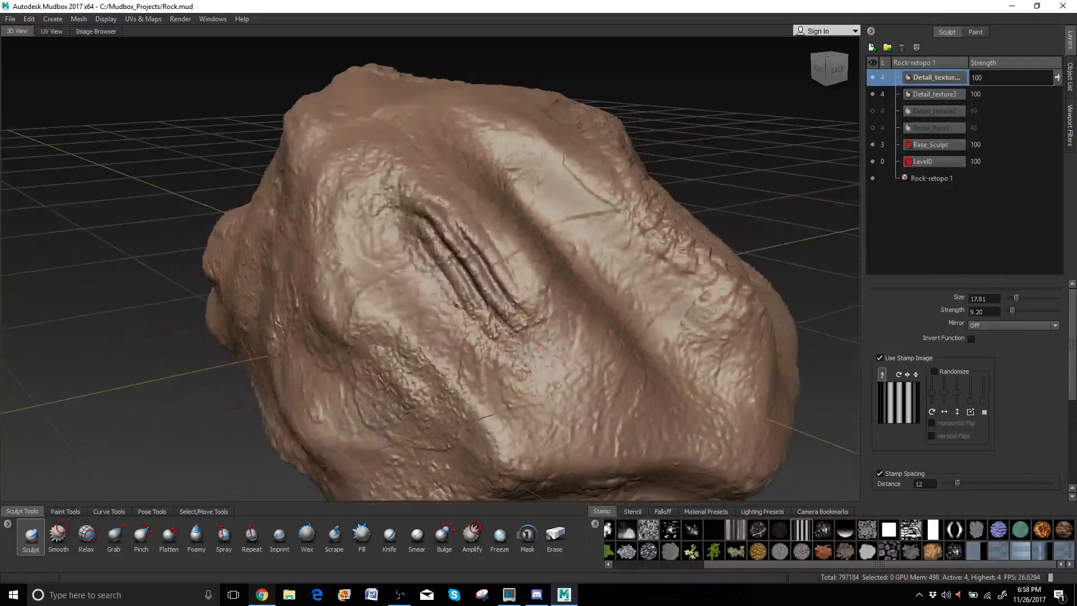
mouse_move(364, 202)
mouse_down()
mouse_move(371, 280)
mouse_move(323, 248)
mouse_move(454, 151)
mouse_move(496, 228)
mouse_move(502, 273)
mouse_move(564, 287)
mouse_move(605, 331)
mouse_up()
drag(596, 249, 642, 367)
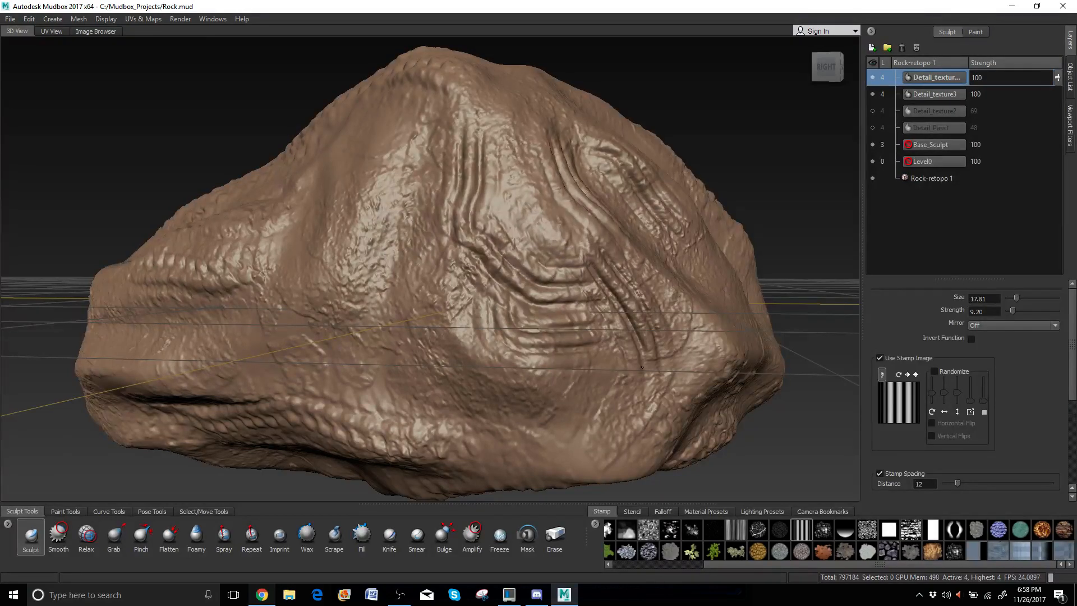
alt+drag(600, 326, 483, 356)
mouse_move(555, 220)
mouse_down()
mouse_move(572, 299)
mouse_move(449, 217)
mouse_up()
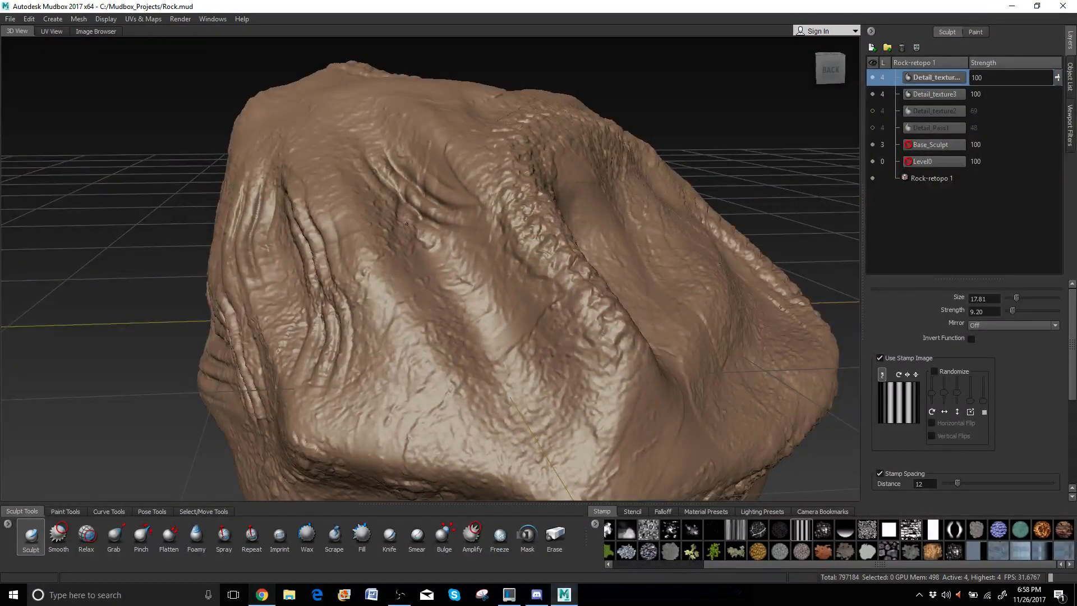
mouse_move(333, 248)
mouse_down()
mouse_move(315, 303)
mouse_move(407, 269)
mouse_up()
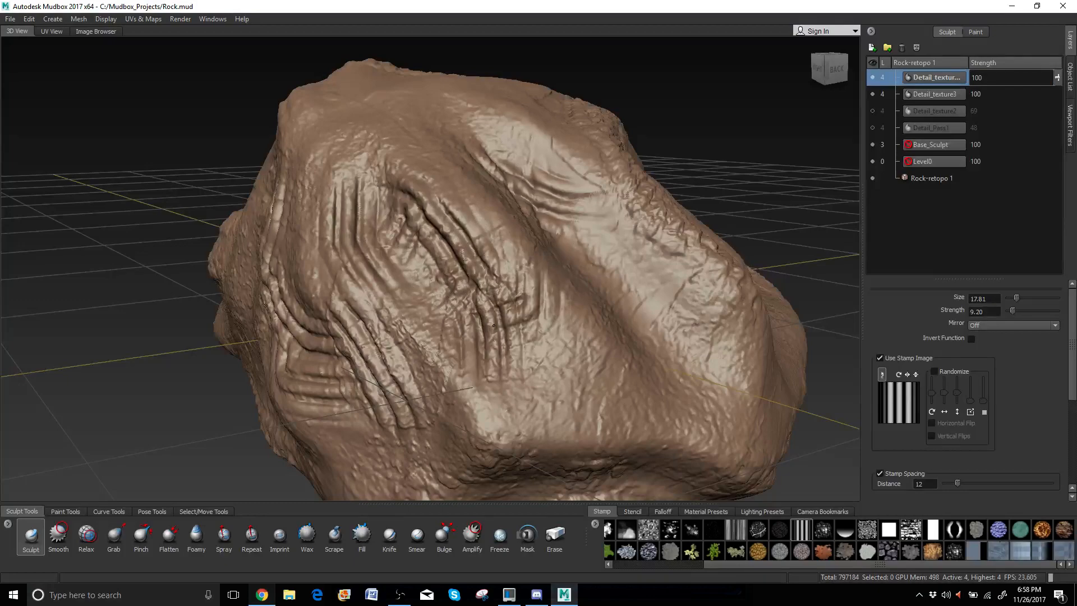
Carve more downward striped grooves and cross strokes over the lower grooves on other faces.
alt+drag(494, 326, 590, 294)
drag(589, 207, 576, 270)
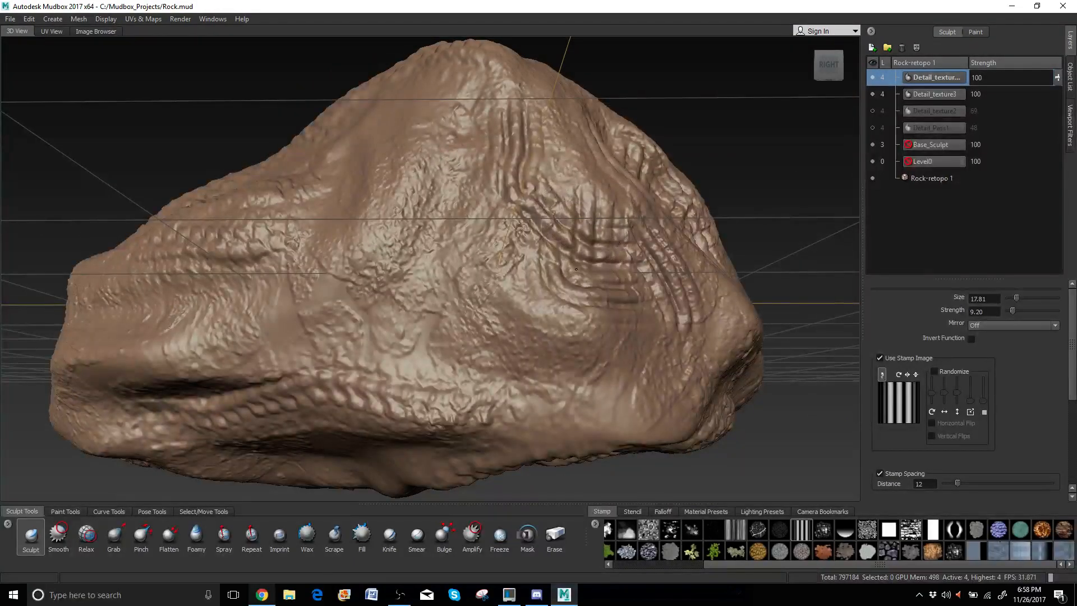
mouse_move(528, 133)
mouse_down()
mouse_move(538, 174)
mouse_move(529, 233)
mouse_move(477, 227)
mouse_move(374, 241)
mouse_move(533, 223)
mouse_move(530, 152)
mouse_move(483, 149)
mouse_move(482, 275)
mouse_up()
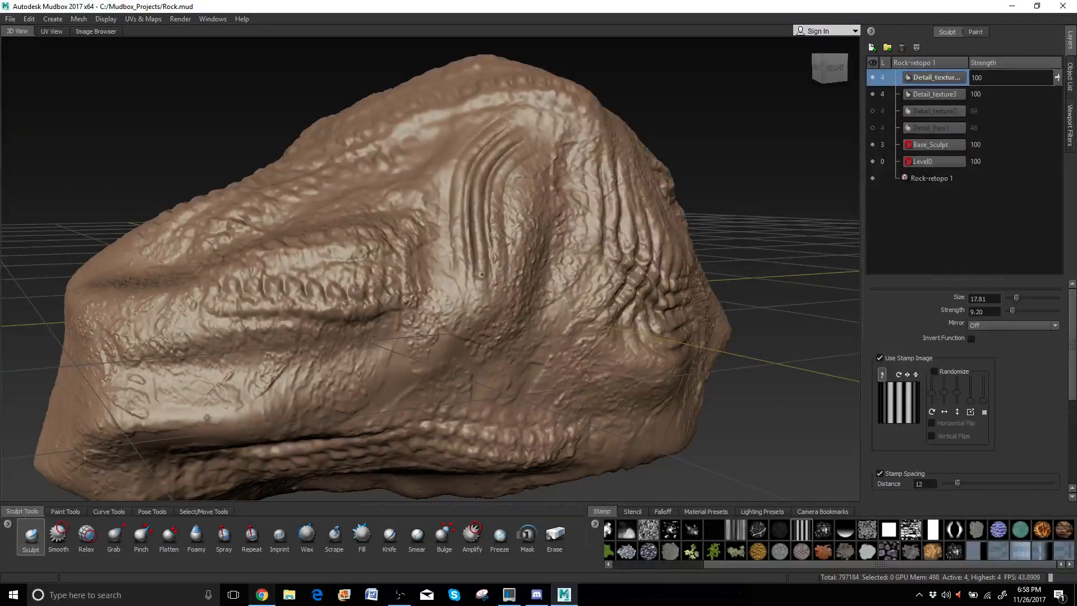
drag(463, 116, 523, 249)
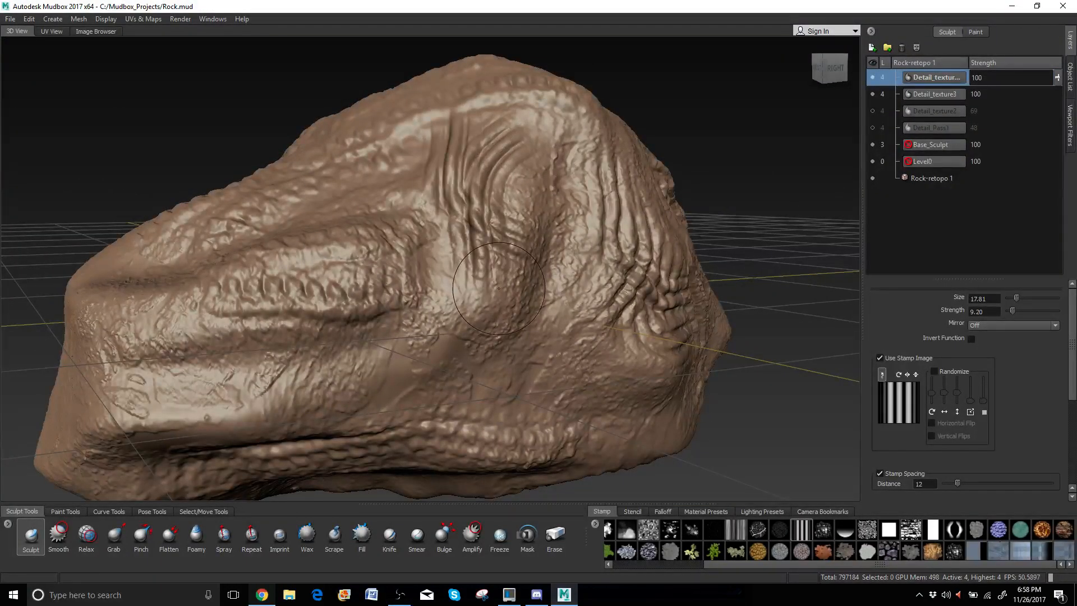
mouse_move(437, 288)
alt+mouse_down()
mouse_move(443, 271)
mouse_move(583, 331)
alt+mouse_up()
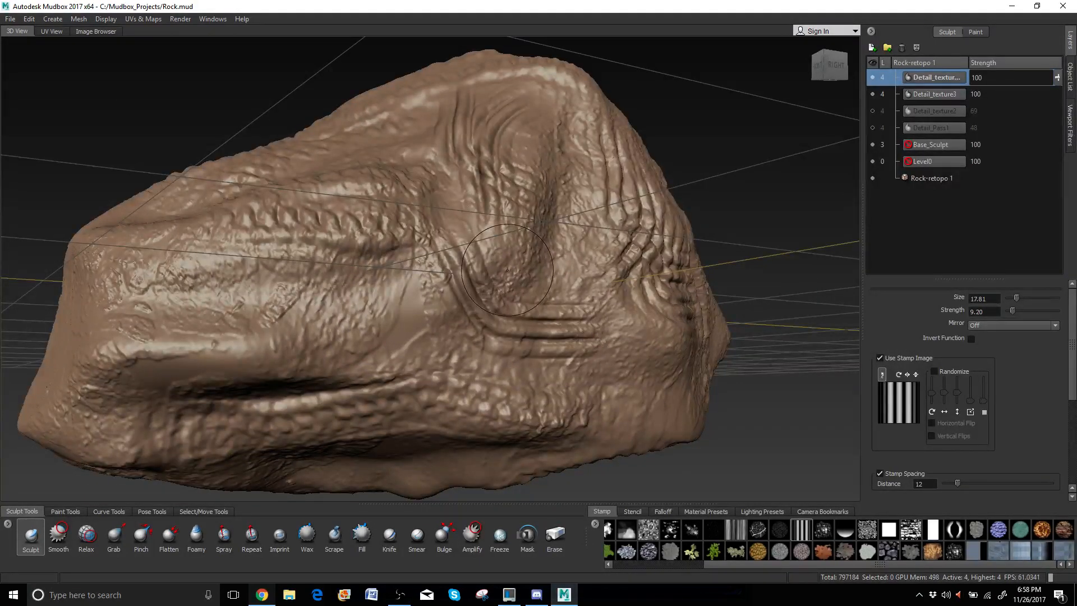
mouse_move(499, 250)
mouse_down()
mouse_move(522, 362)
mouse_move(396, 355)
mouse_move(404, 336)
mouse_up()
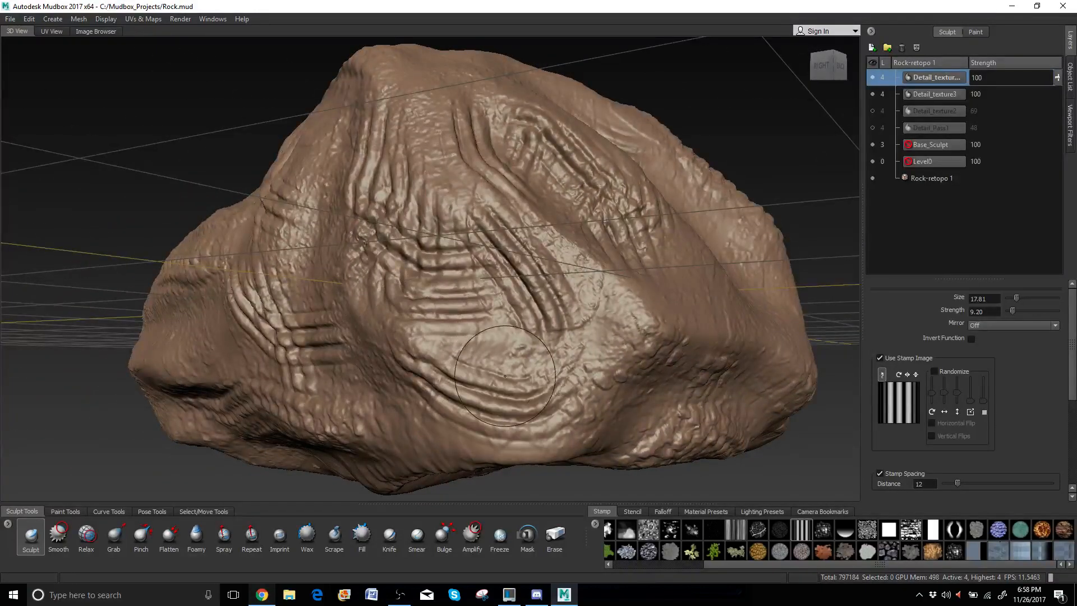
drag(453, 409, 609, 320)
mouse_move(668, 360)
alt+mouse_down()
mouse_move(592, 358)
mouse_move(607, 345)
alt+mouse_up()
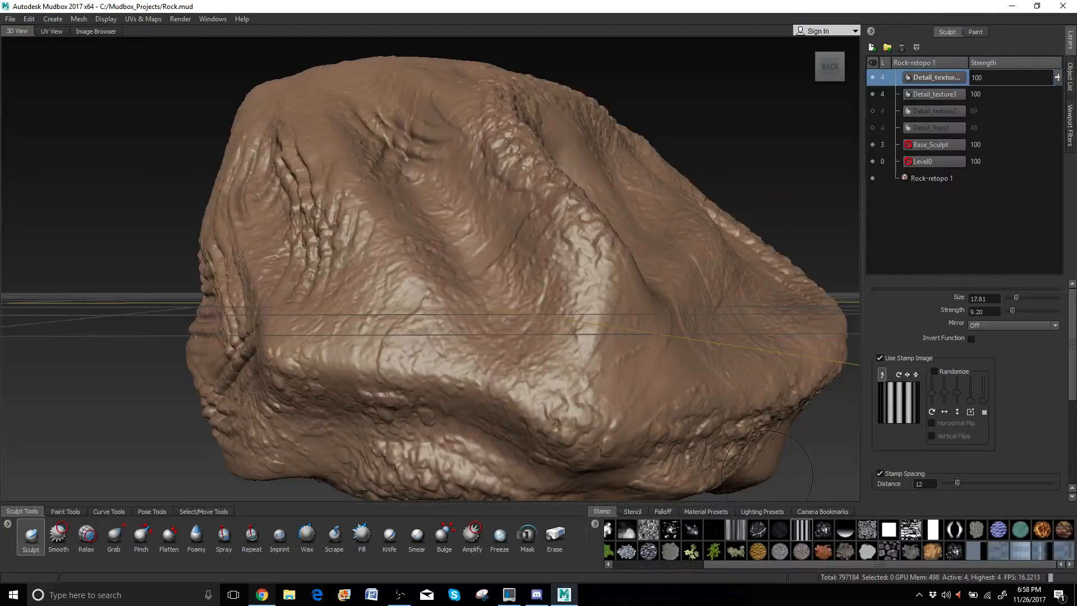
Pick the fine-streak stamp and carve a streaked groove across the rock's middle.
click(735, 530)
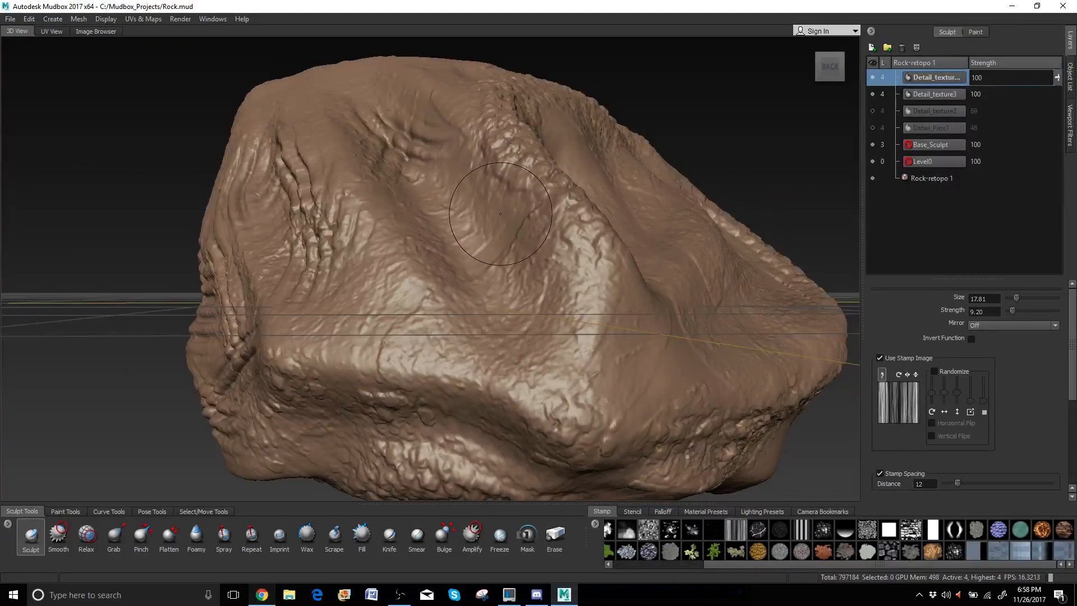
drag(500, 215, 556, 301)
alt+drag(487, 259, 539, 276)
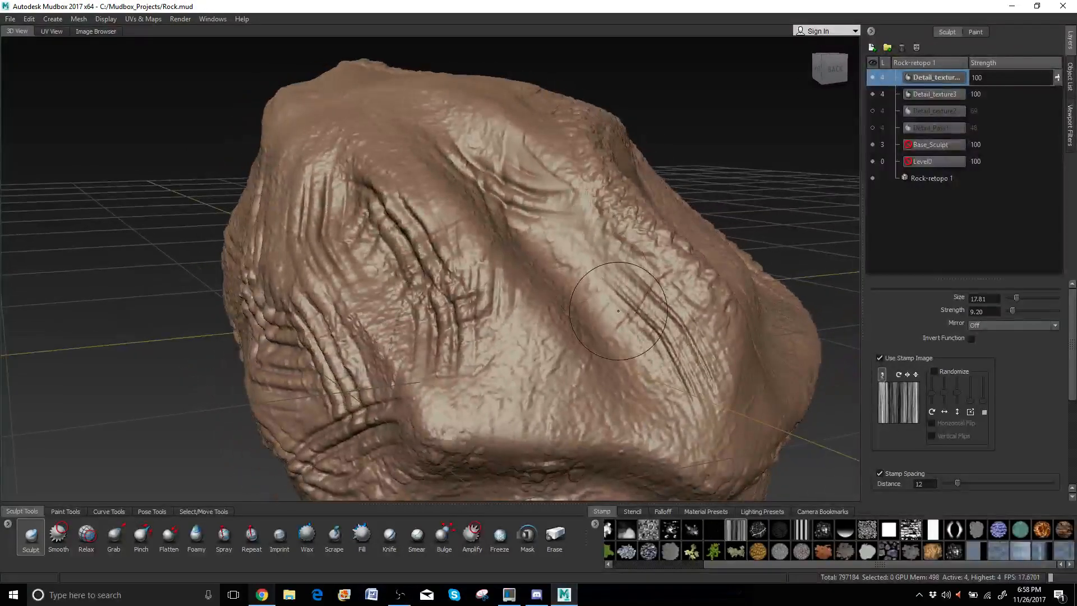
alt+drag(660, 308, 359, 207)
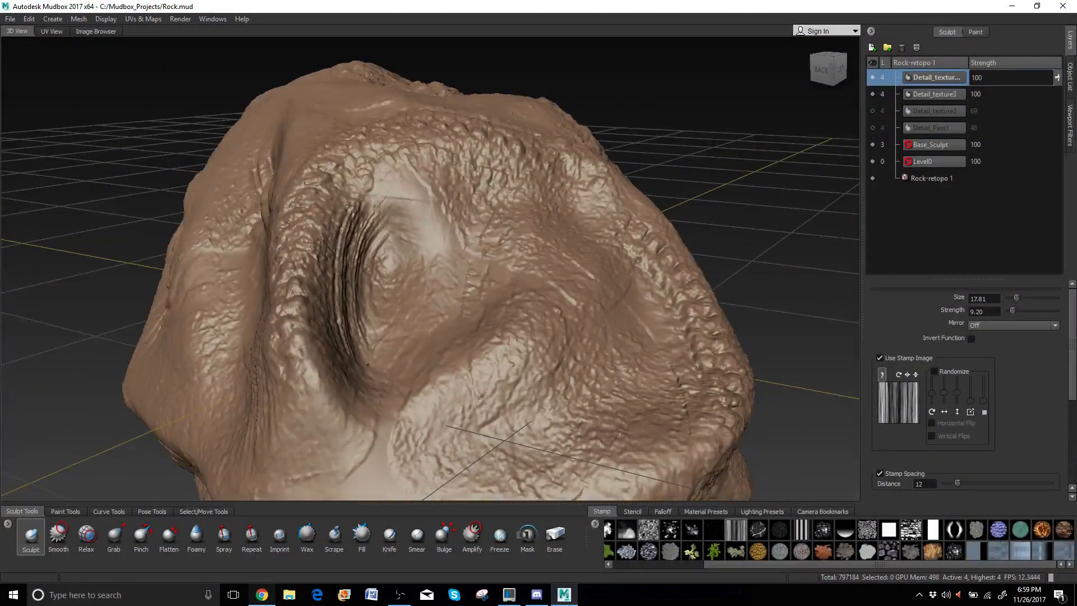
alt+drag(388, 269, 292, 219)
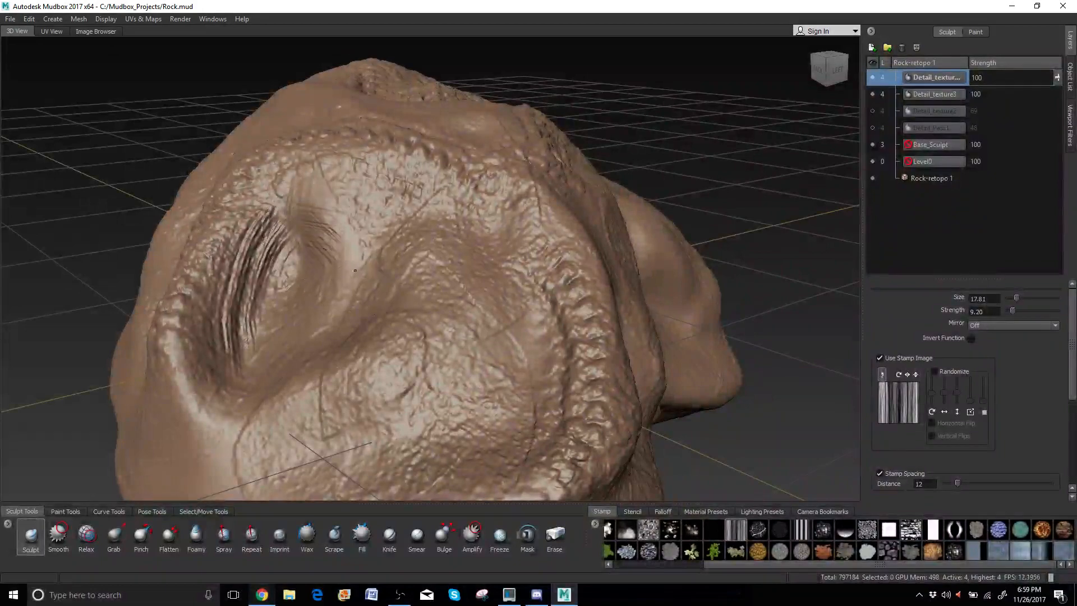
mouse_move(311, 360)
alt+mouse_down()
mouse_move(421, 404)
mouse_move(498, 344)
alt+mouse_up()
drag(419, 315, 484, 398)
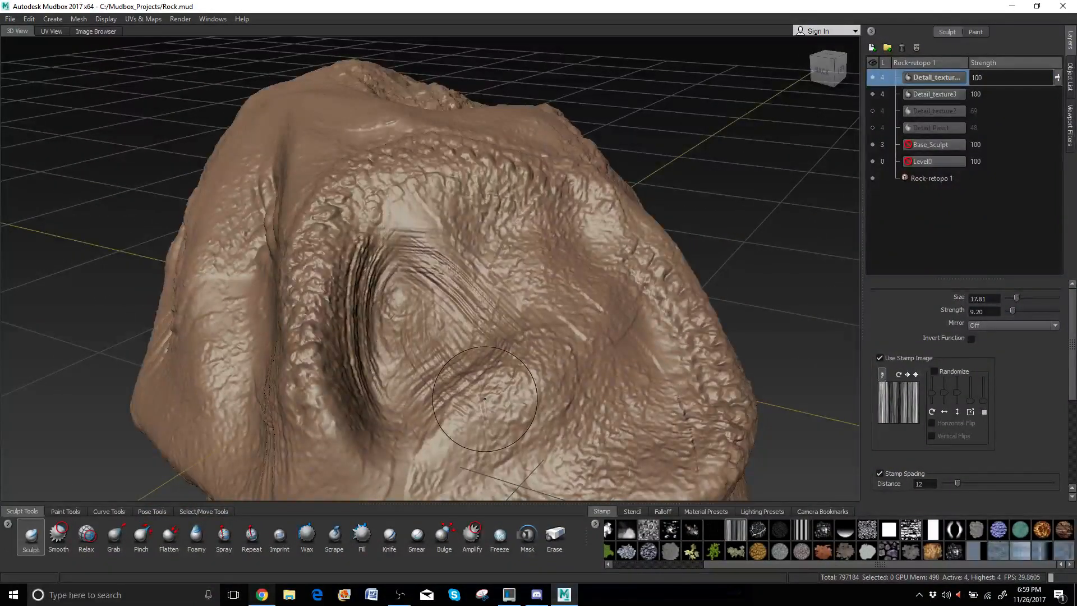
Stamp streaks across the lower and centre-right rock and down its surface.
mouse_move(447, 270)
alt+mouse_down()
mouse_move(499, 298)
mouse_move(556, 236)
alt+mouse_up()
drag(586, 429, 661, 405)
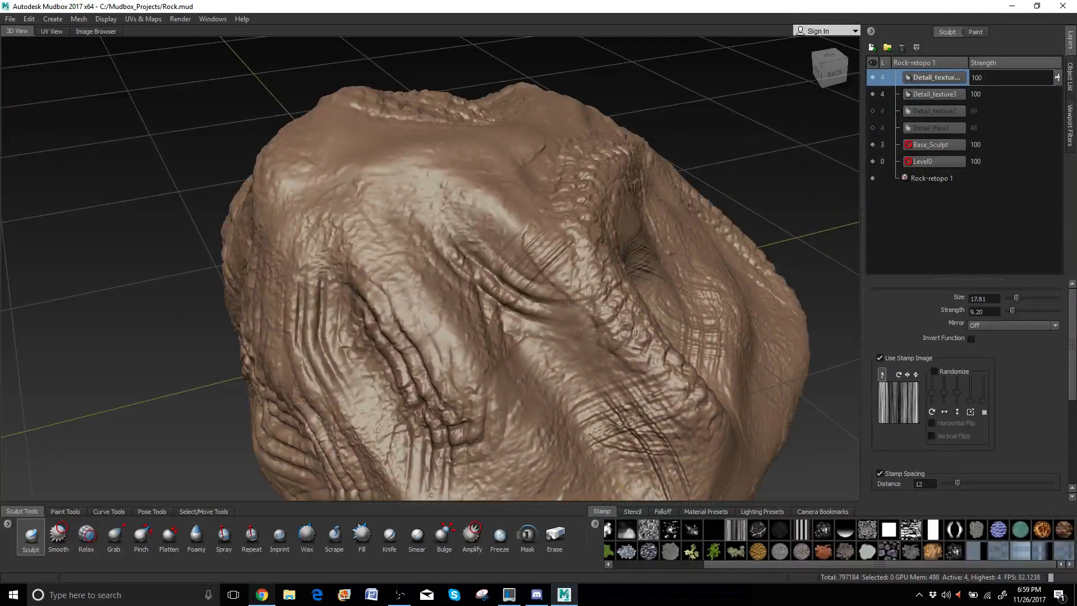
drag(483, 330, 643, 378)
mouse_move(393, 334)
alt+mouse_down()
mouse_move(423, 304)
mouse_move(561, 356)
alt+mouse_up()
drag(610, 231, 631, 410)
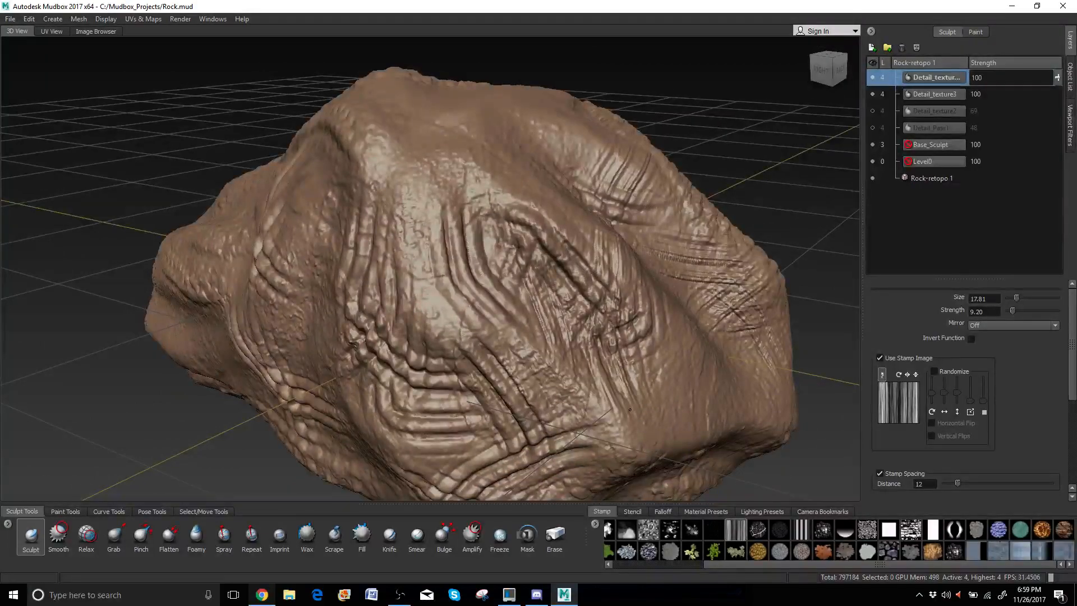
alt+drag(460, 216, 576, 347)
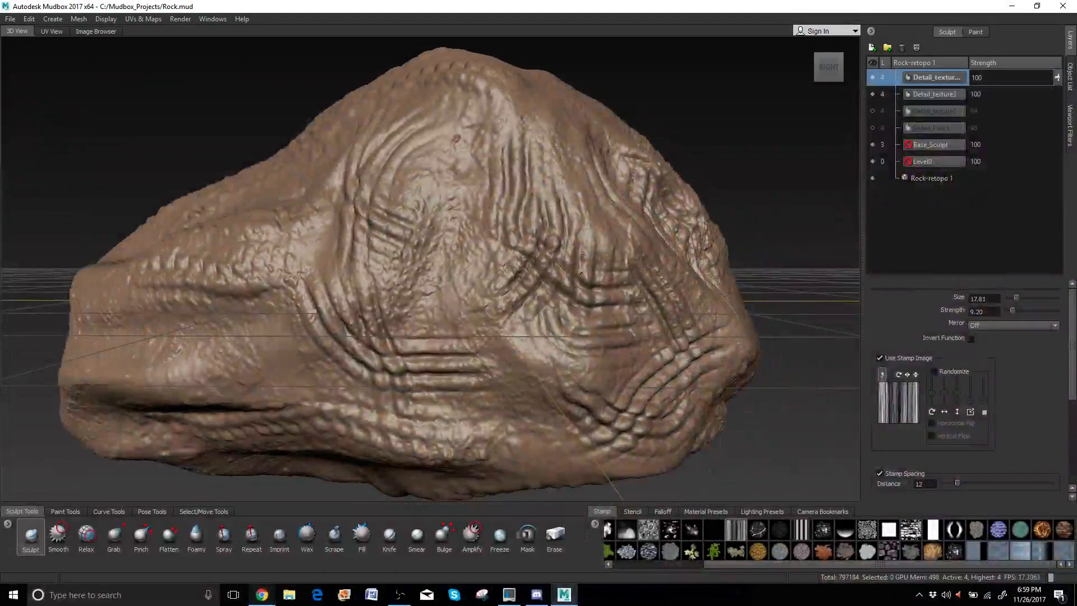
Add fine vertical streaks down the rock's centre and lower right.
drag(529, 145, 537, 346)
drag(607, 332, 664, 451)
drag(650, 316, 709, 454)
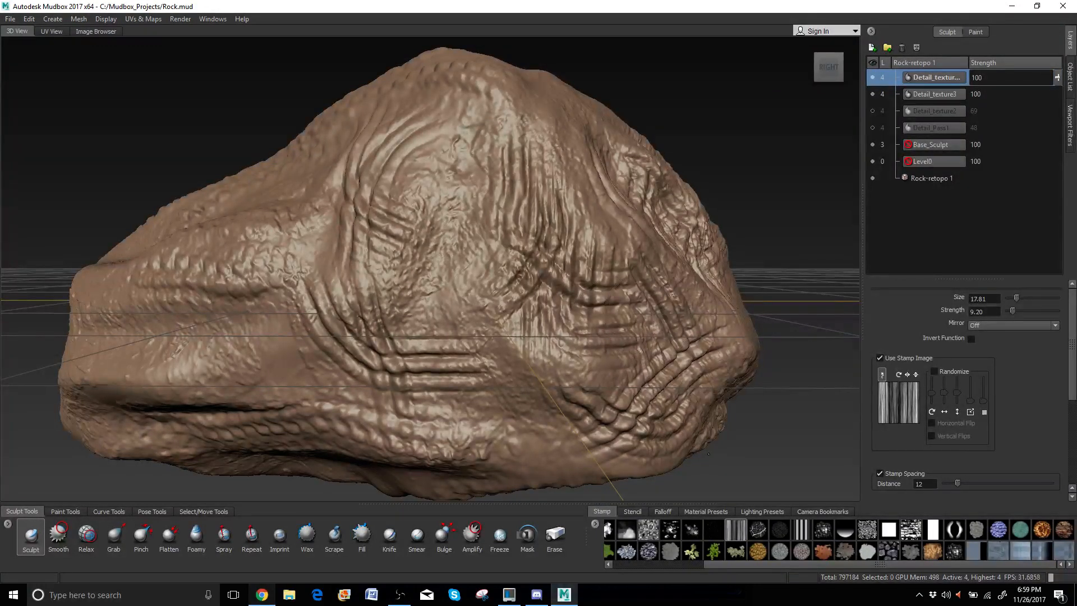
drag(416, 271, 462, 435)
drag(363, 285, 368, 404)
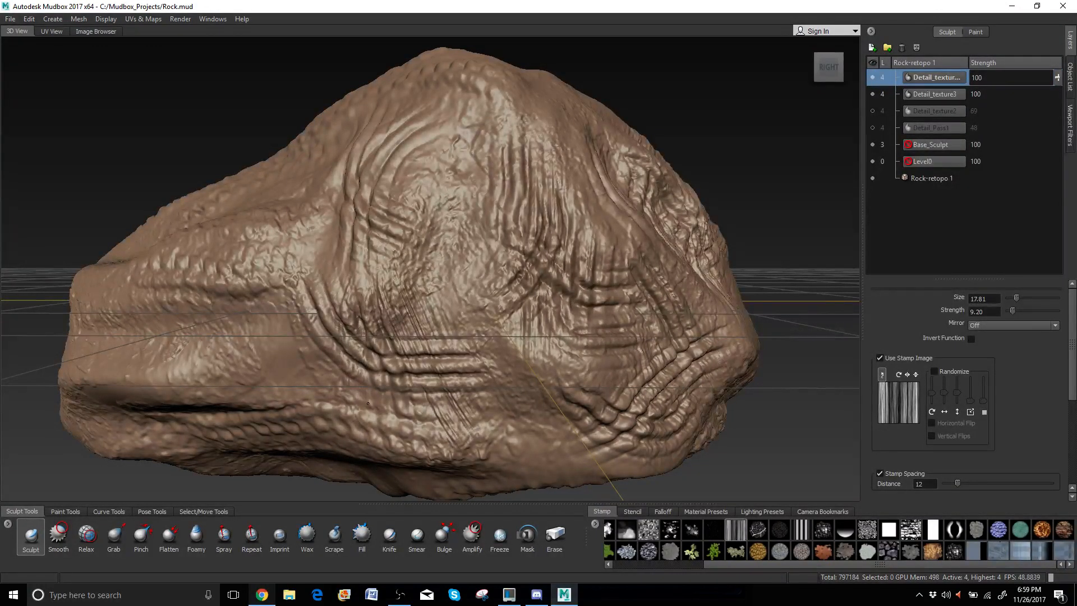
mouse_move(339, 265)
mouse_down()
mouse_move(320, 321)
mouse_move(332, 262)
mouse_move(346, 273)
mouse_up()
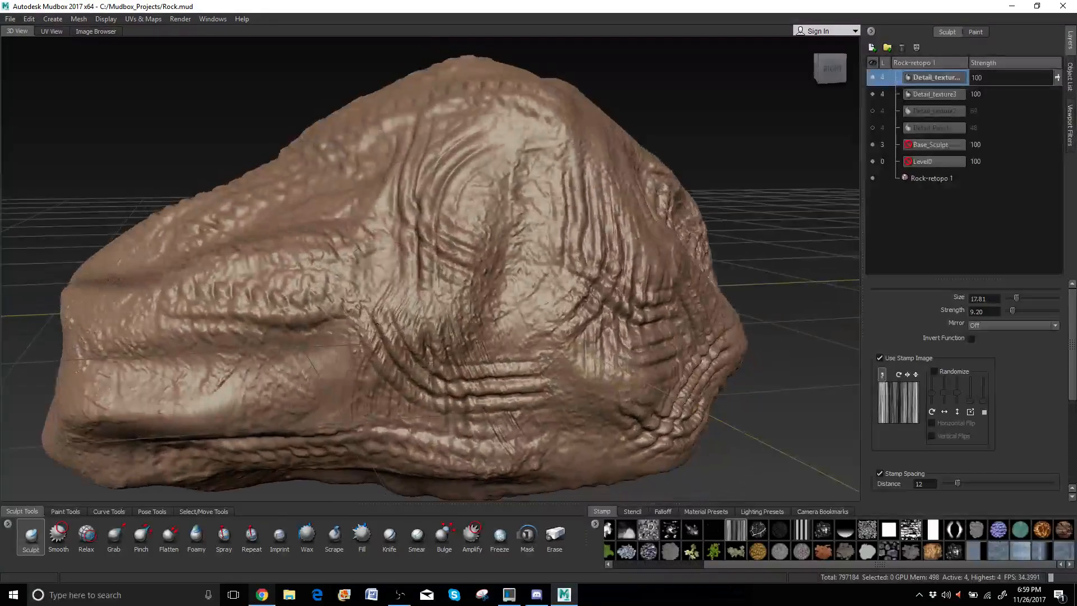
Stamp more streaks over the centre, right portion, upper centre and centre-left.
drag(438, 258, 506, 221)
drag(392, 202, 460, 168)
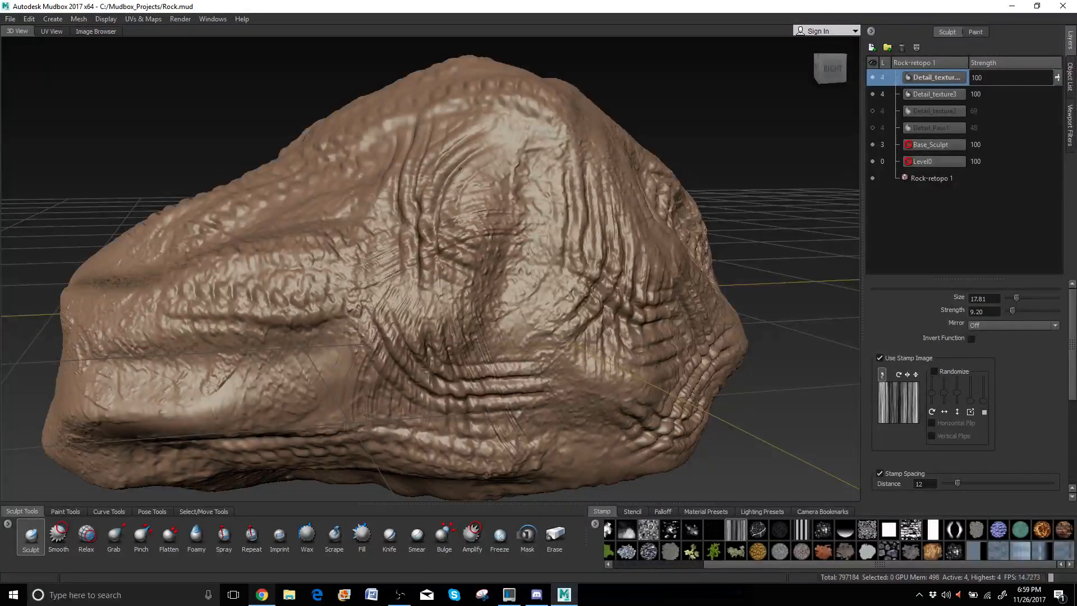
drag(413, 143, 505, 145)
alt+drag(370, 349, 455, 325)
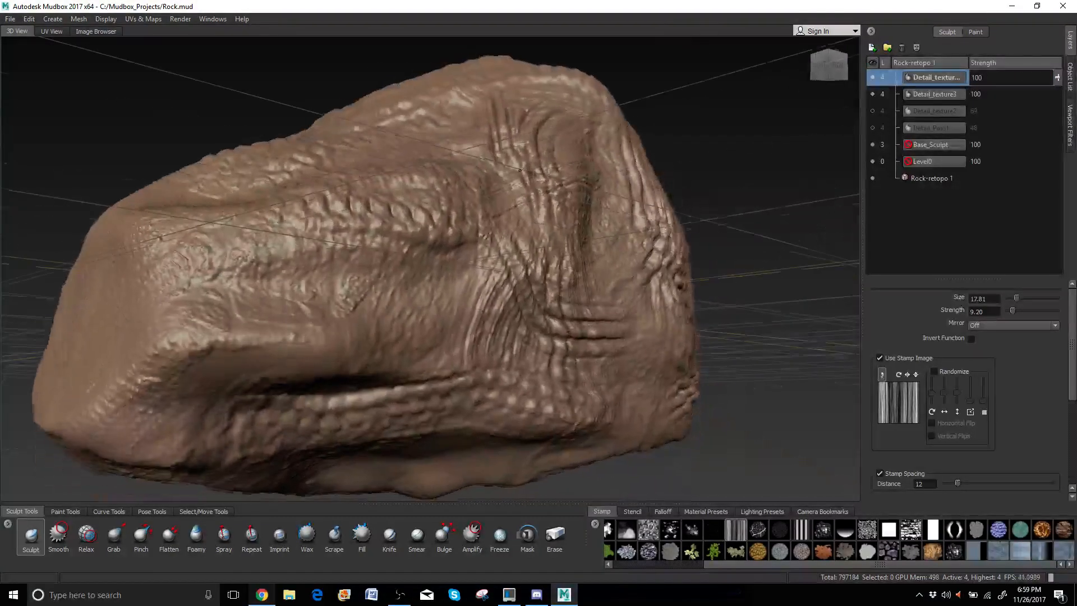
drag(365, 337, 359, 146)
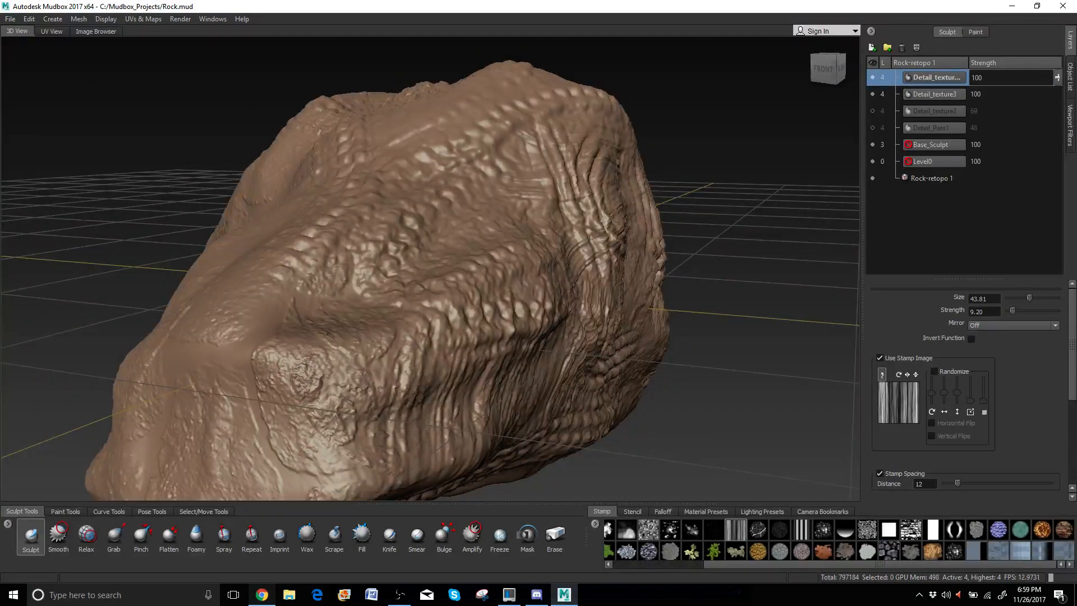
Carve diagonal and crosswise ridges across the rock's upper middle from a higher view.
mouse_move(522, 168)
alt+mouse_down()
mouse_move(388, 209)
mouse_move(482, 178)
alt+mouse_up()
mouse_move(275, 300)
mouse_down()
mouse_move(463, 173)
mouse_move(594, 169)
mouse_up()
mouse_move(374, 140)
mouse_down()
mouse_move(331, 272)
mouse_move(314, 376)
mouse_up()
drag(345, 219, 237, 355)
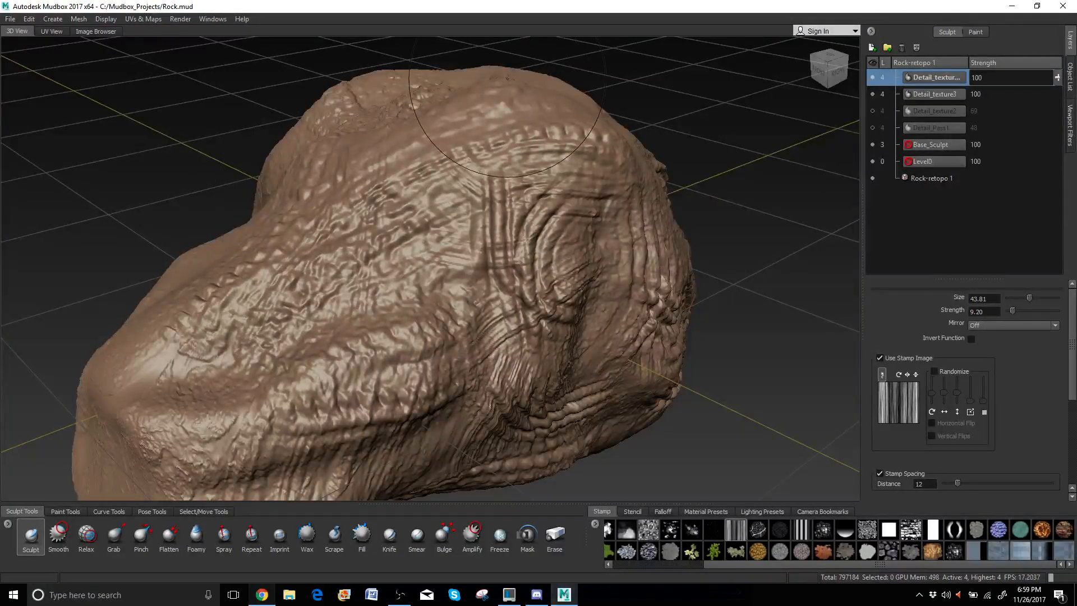
mouse_move(522, 138)
mouse_down()
mouse_move(454, 205)
mouse_move(420, 331)
mouse_up()
mouse_move(337, 281)
alt+mouse_down()
mouse_move(421, 235)
mouse_move(517, 228)
mouse_move(626, 149)
alt+mouse_up()
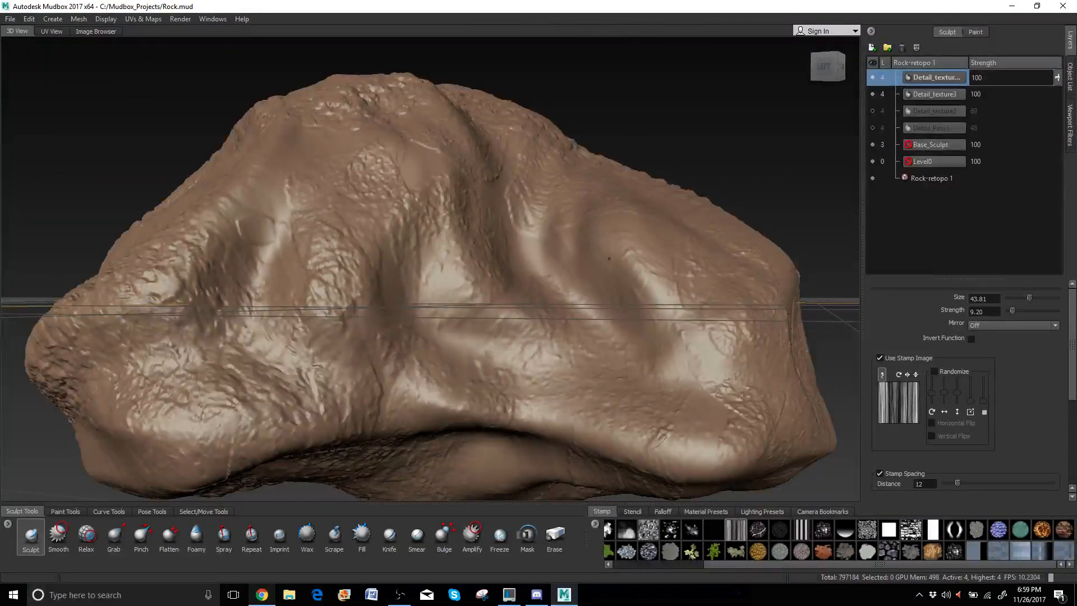
Carve long grooves down the right side, central valley and lower right.
drag(561, 211, 668, 336)
drag(645, 219, 733, 283)
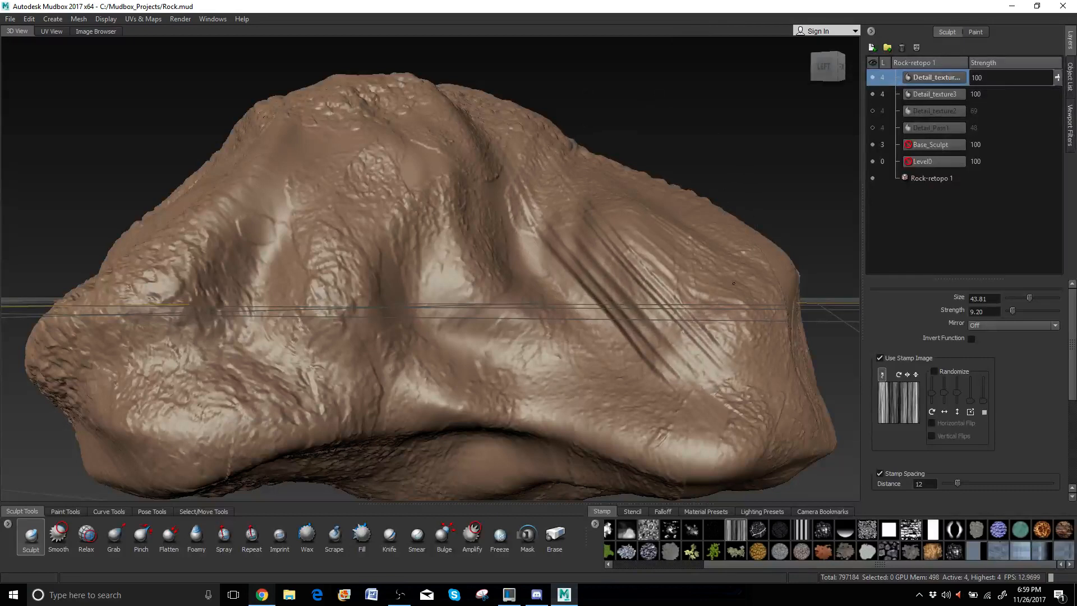
drag(491, 161, 554, 327)
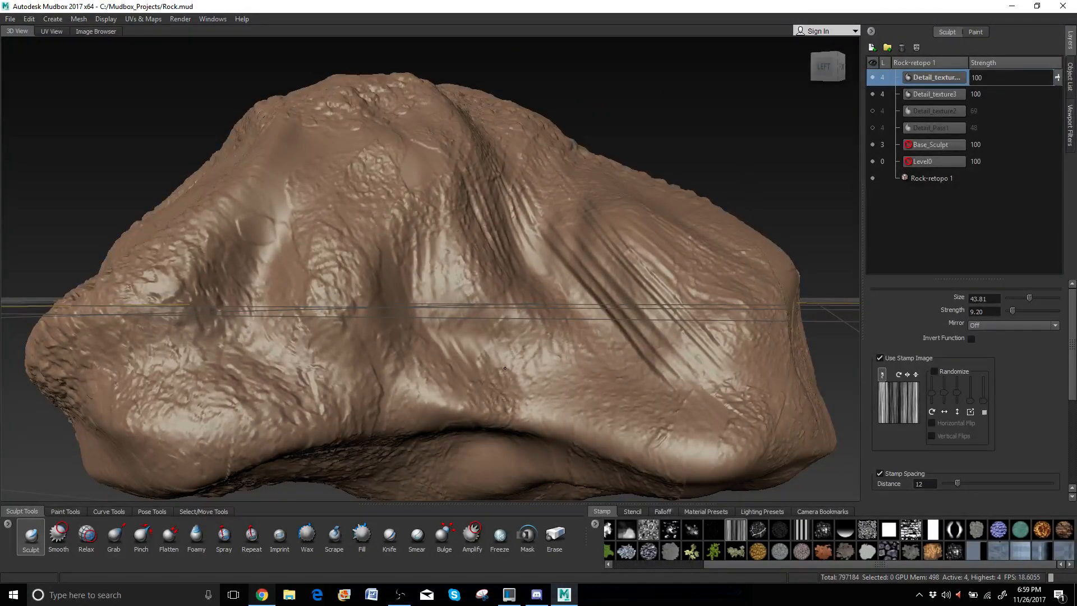
drag(525, 387, 747, 344)
mouse_move(354, 124)
mouse_down()
mouse_move(634, 270)
mouse_move(737, 285)
mouse_up()
Carve diagonal grooves from upper right to lower left and down-right across the rock.
alt+drag(527, 250, 483, 275)
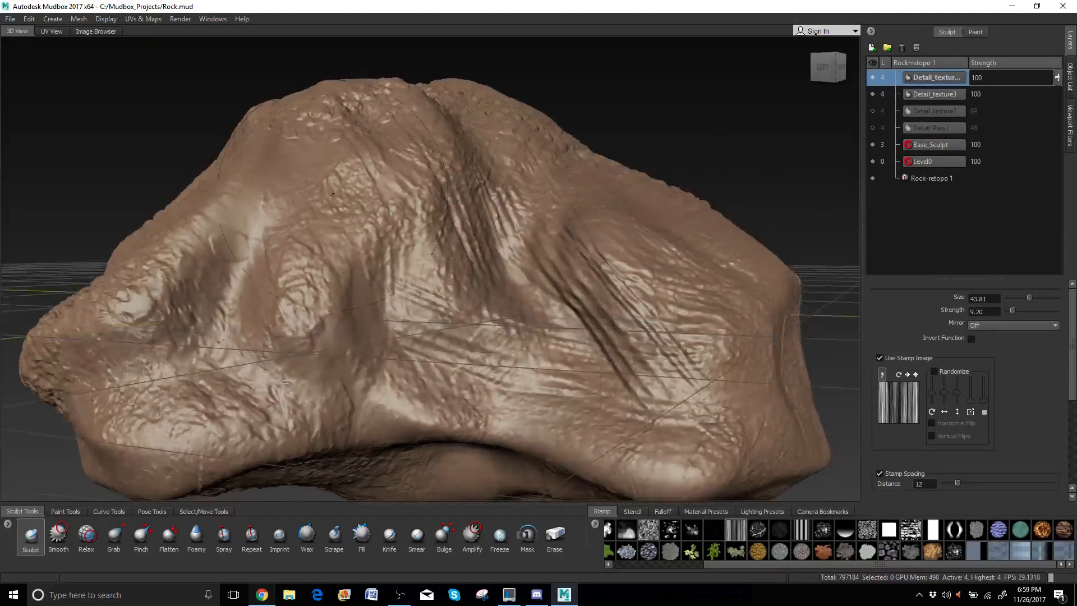
alt+middle_drag(269, 205, 465, 177)
drag(696, 93, 427, 325)
mouse_move(692, 120)
mouse_down()
mouse_move(581, 275)
mouse_move(434, 360)
mouse_up()
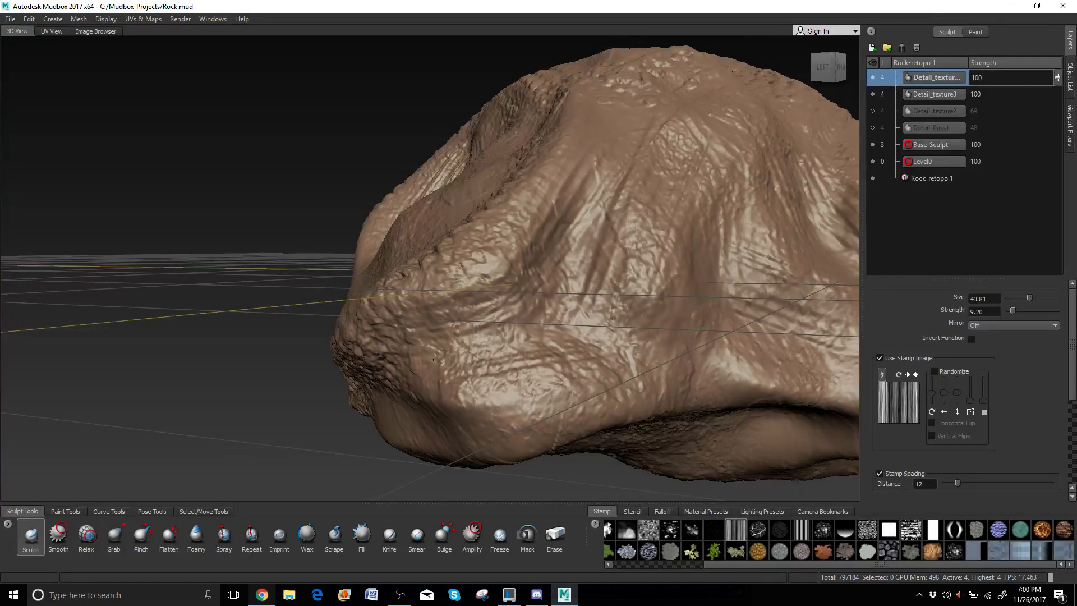
drag(542, 233, 475, 376)
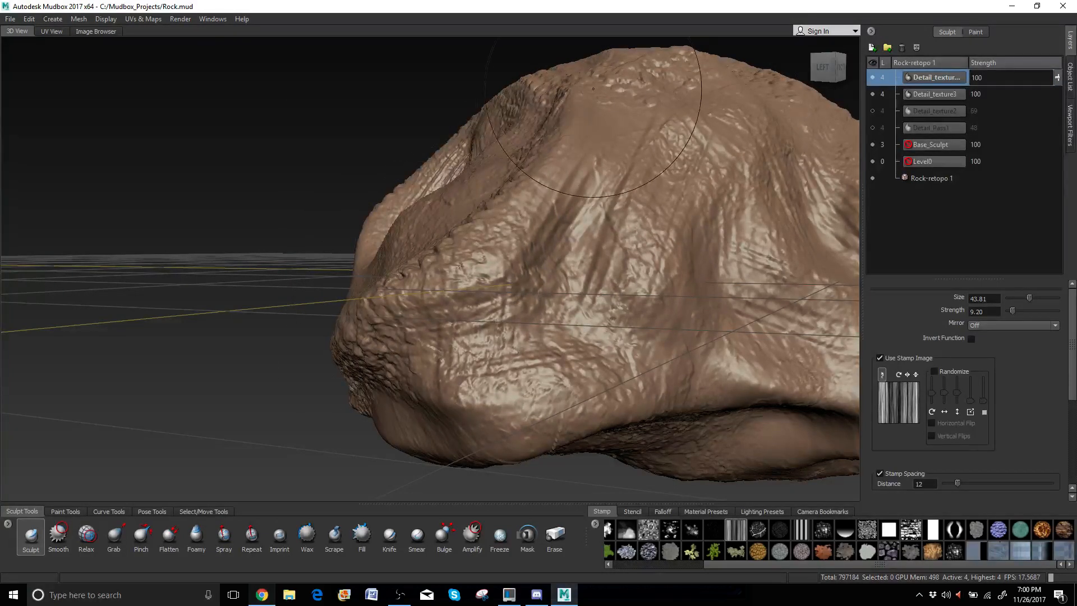
drag(593, 86, 631, 275)
drag(644, 115, 741, 257)
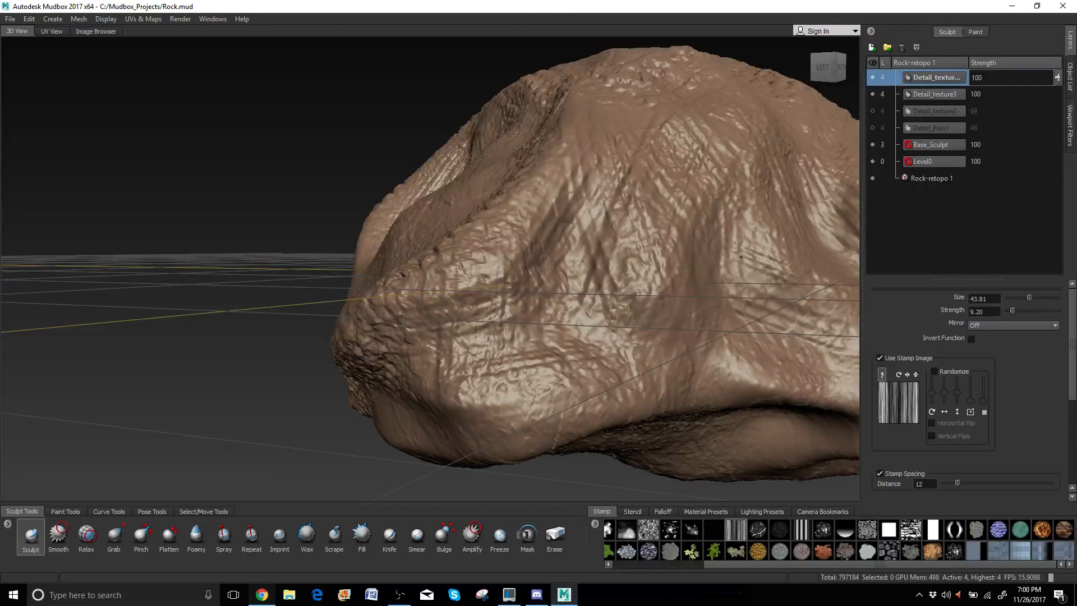
mouse_move(542, 185)
mouse_down()
mouse_move(477, 336)
mouse_move(553, 311)
mouse_move(567, 231)
mouse_up()
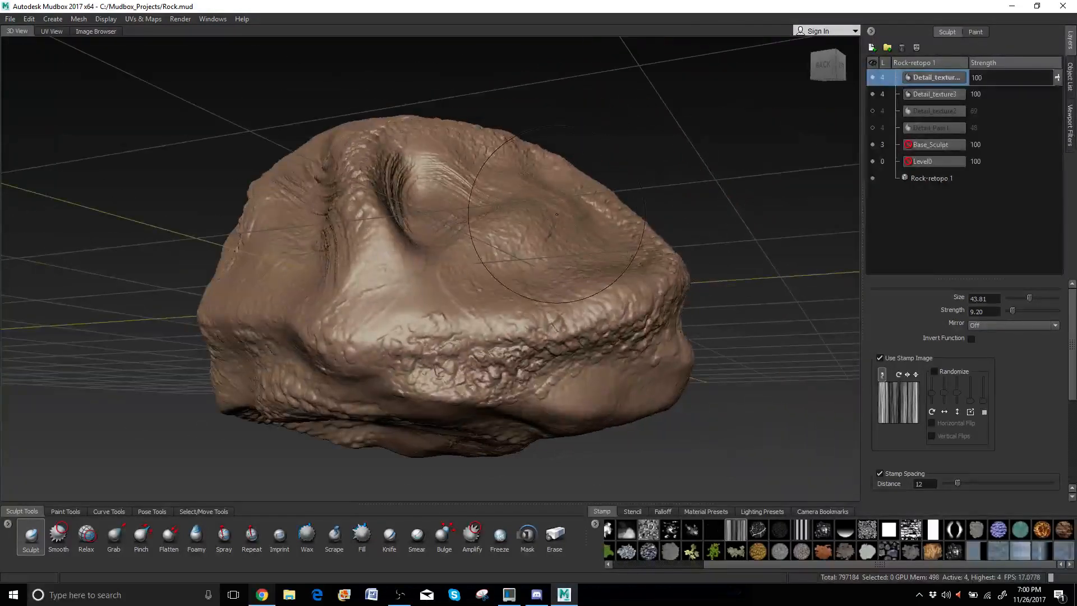
Carve crossing horizontal and diagonal grooves over the rock's underside.
mouse_move(349, 159)
mouse_down()
mouse_move(390, 224)
mouse_move(595, 319)
mouse_move(544, 315)
mouse_move(534, 252)
mouse_up()
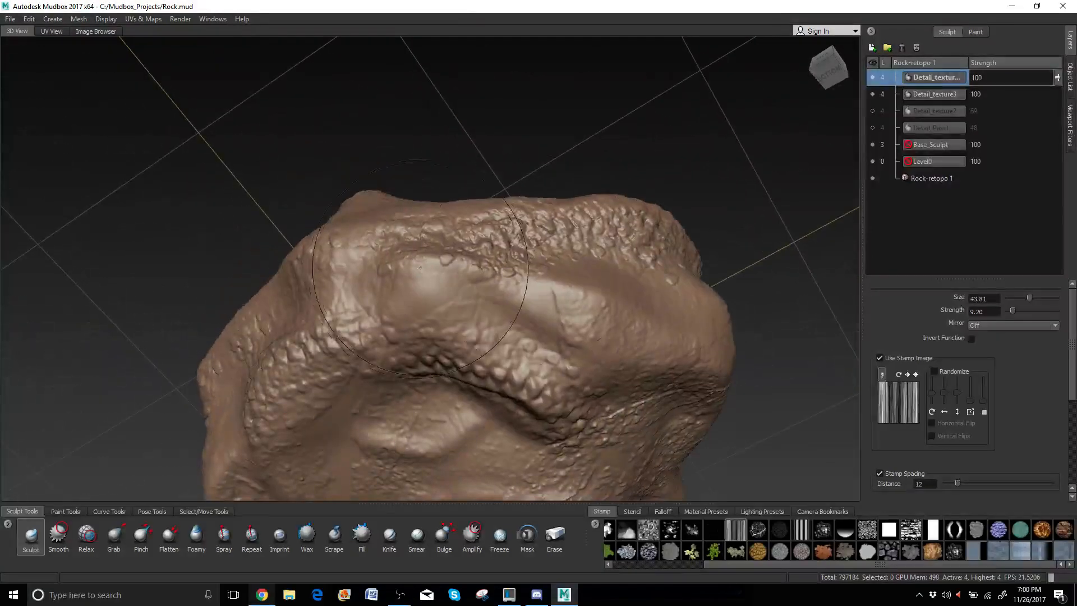
drag(423, 291, 730, 386)
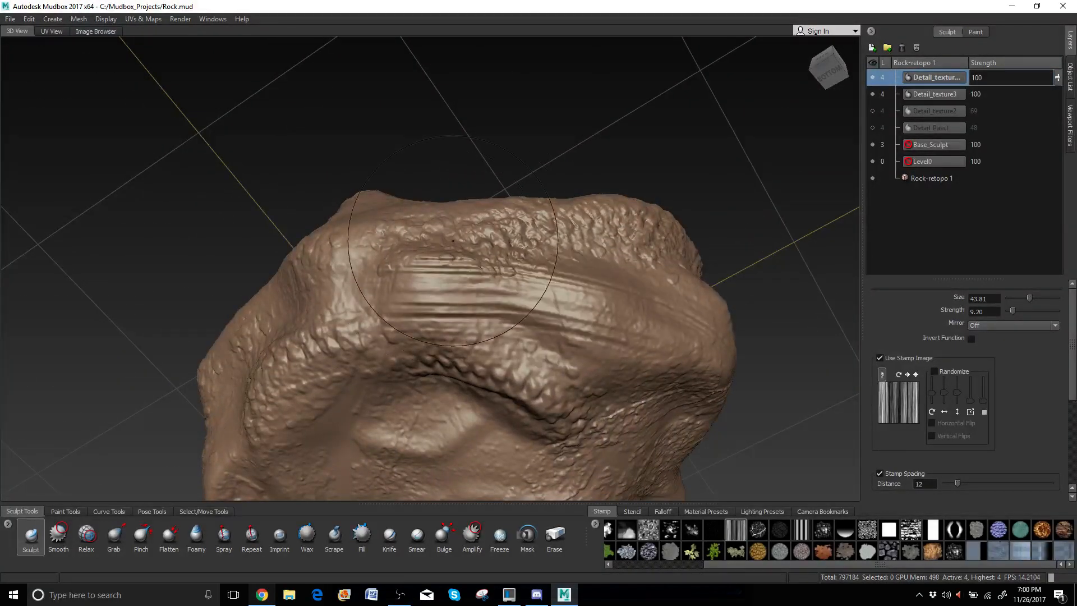
mouse_move(483, 334)
mouse_down()
mouse_move(561, 280)
mouse_move(696, 228)
mouse_up()
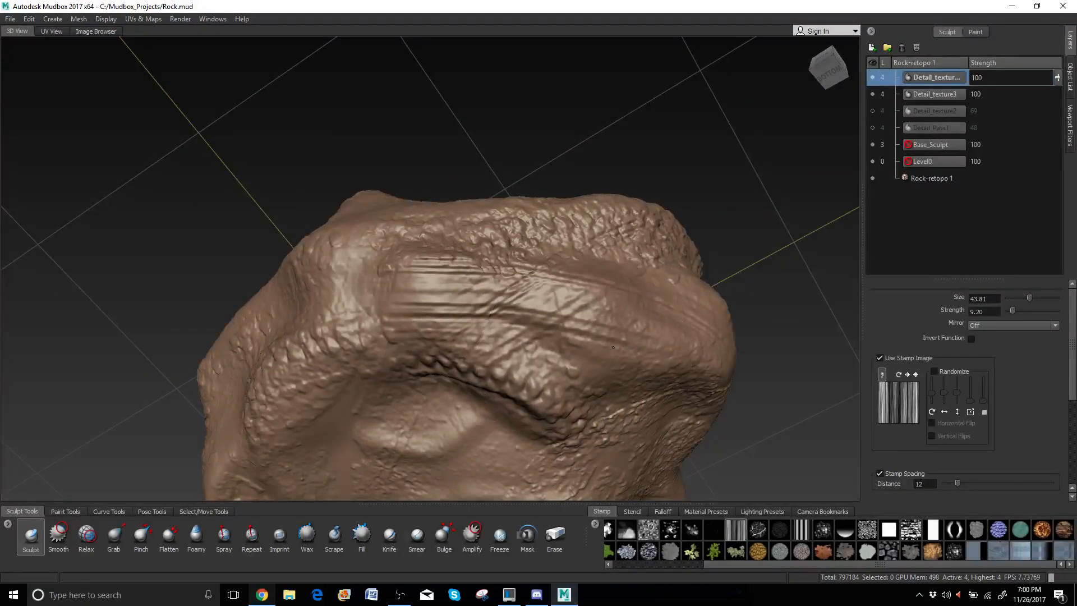
drag(589, 367, 704, 291)
drag(421, 308, 592, 213)
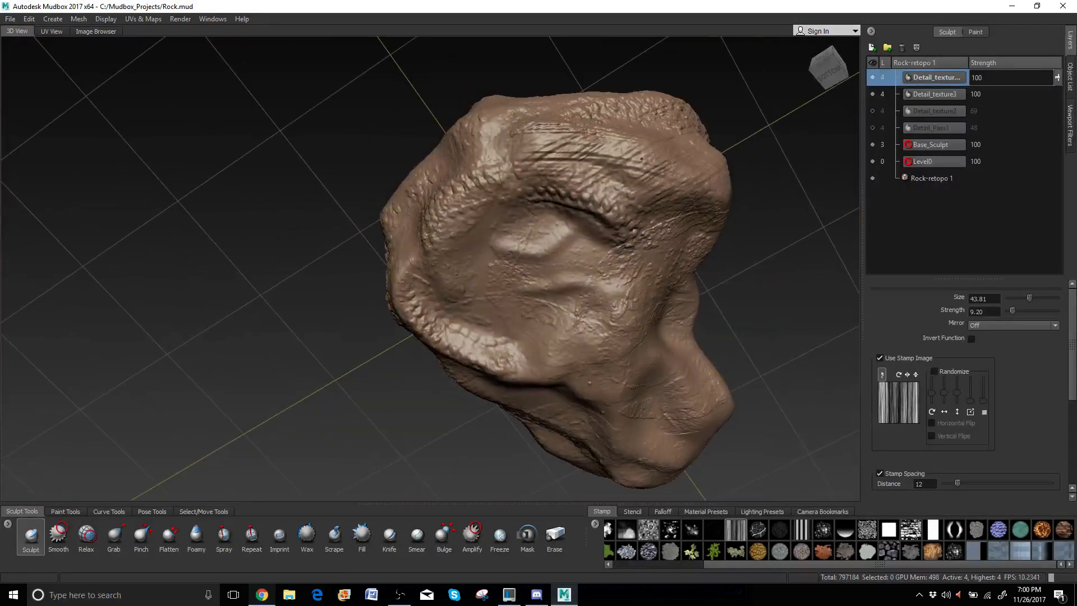
alt+drag(634, 273, 627, 168)
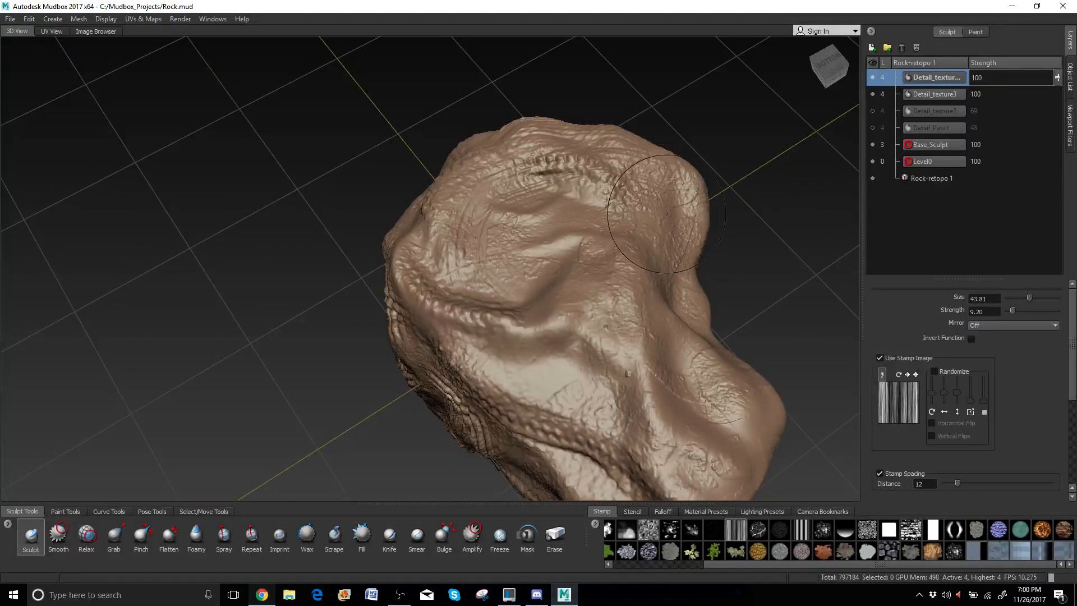
Add horizontal, curved, vertical and wavy striations across the lower and upper-right rock.
drag(667, 213, 553, 184)
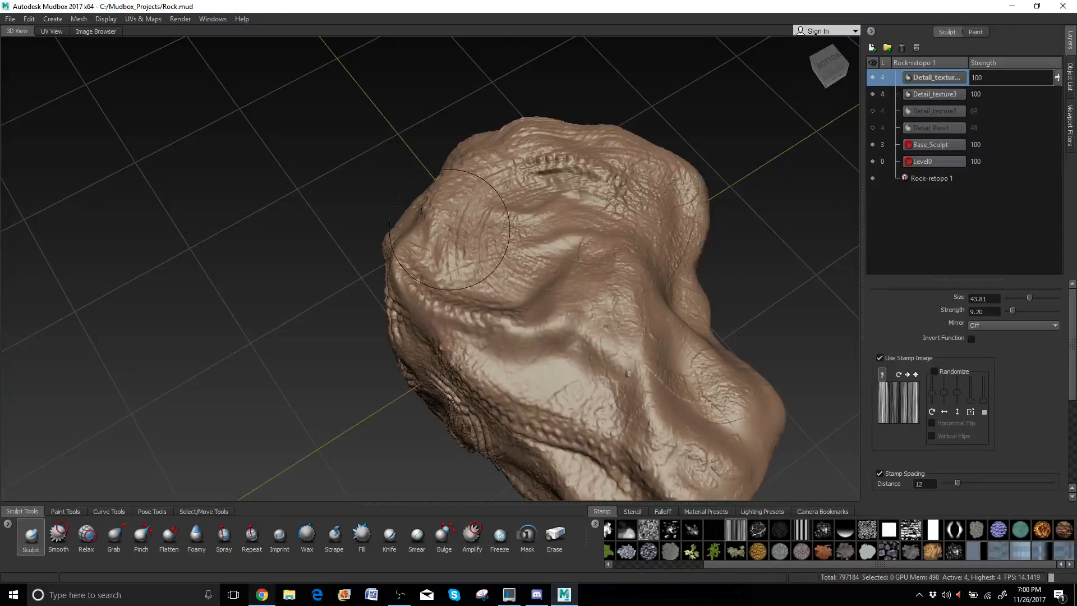
drag(459, 240, 580, 260)
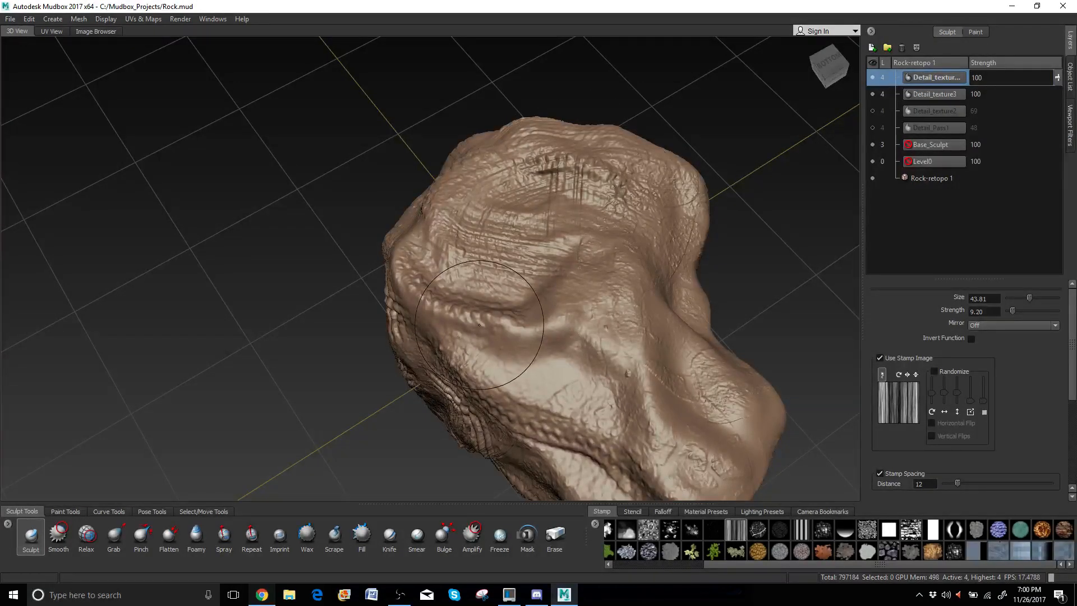
mouse_move(481, 324)
mouse_down()
mouse_move(512, 369)
mouse_move(589, 399)
mouse_up()
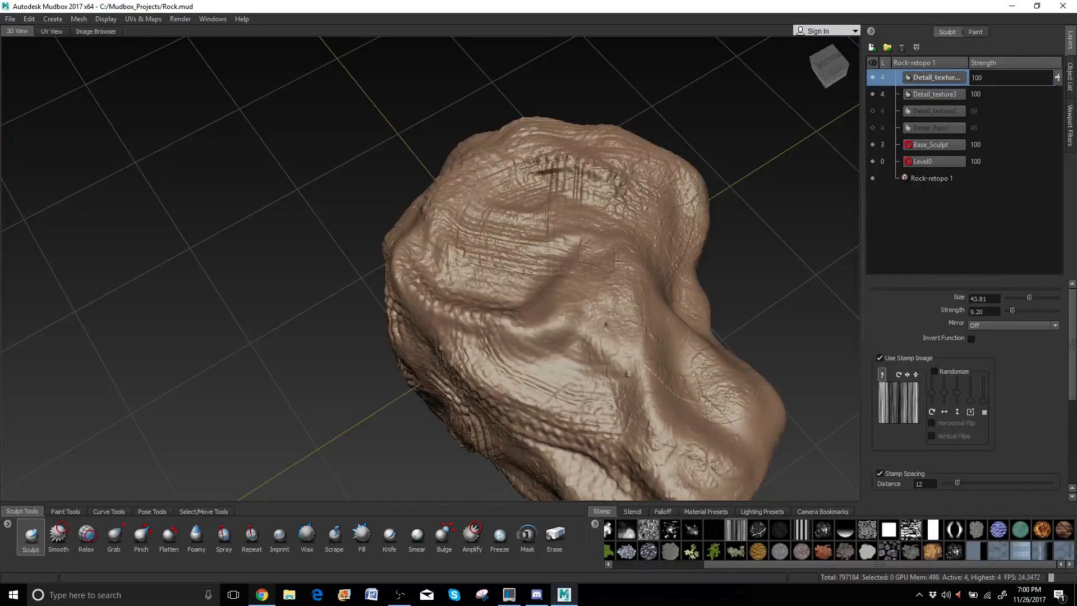
drag(589, 250, 590, 438)
drag(485, 391, 661, 357)
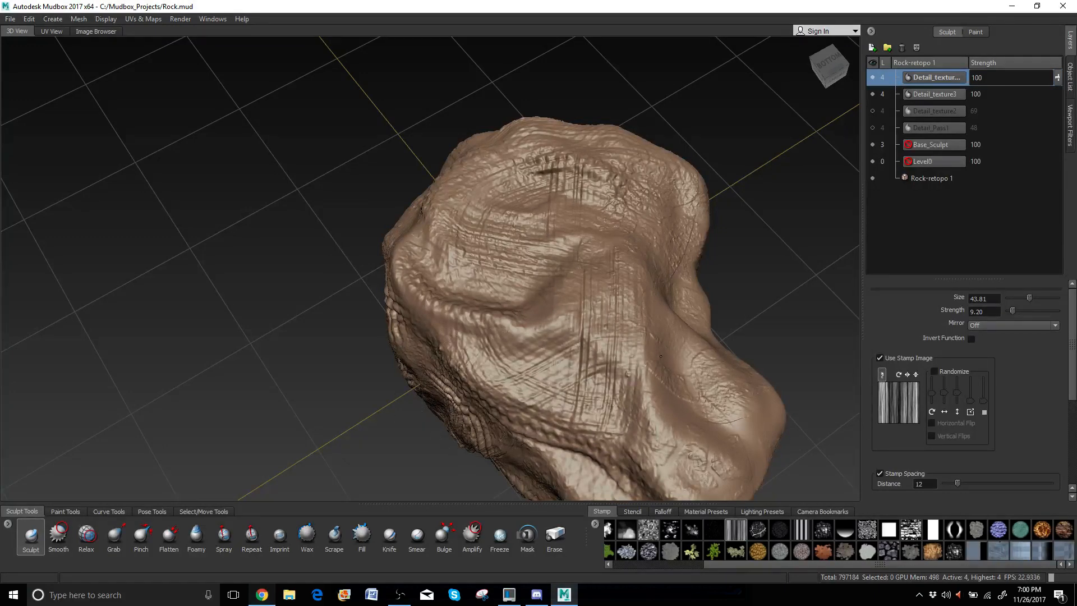
drag(709, 428, 731, 461)
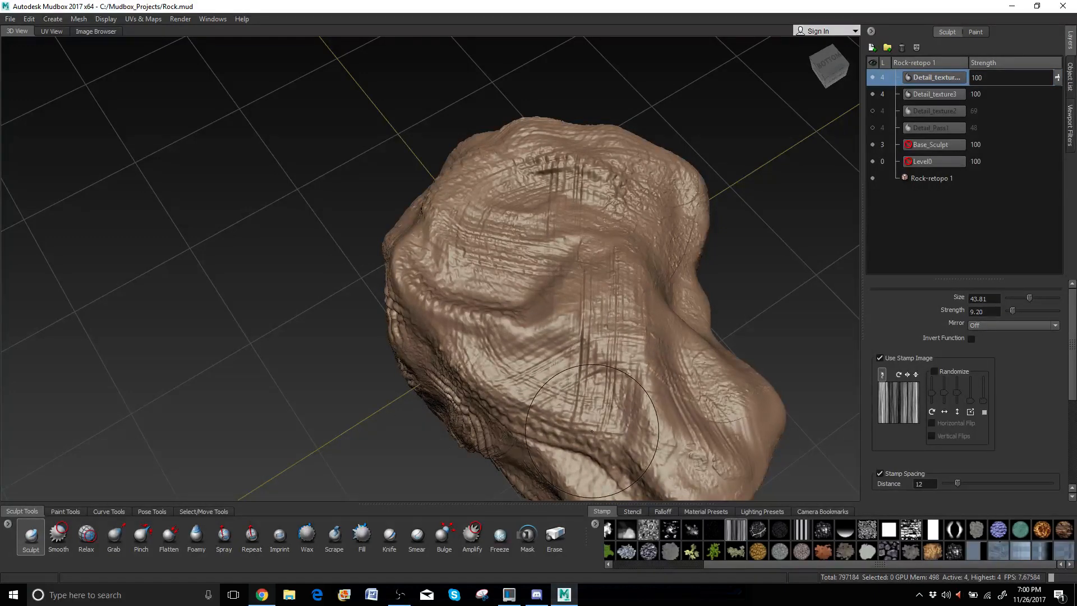
drag(592, 431, 727, 469)
drag(628, 332, 651, 460)
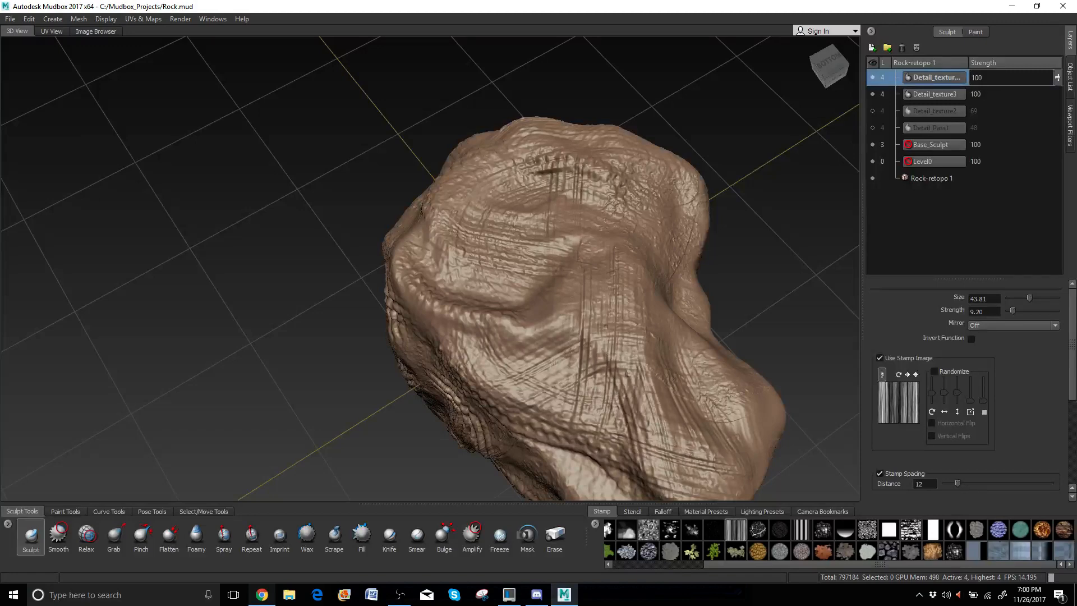
alt+drag(610, 422, 618, 349)
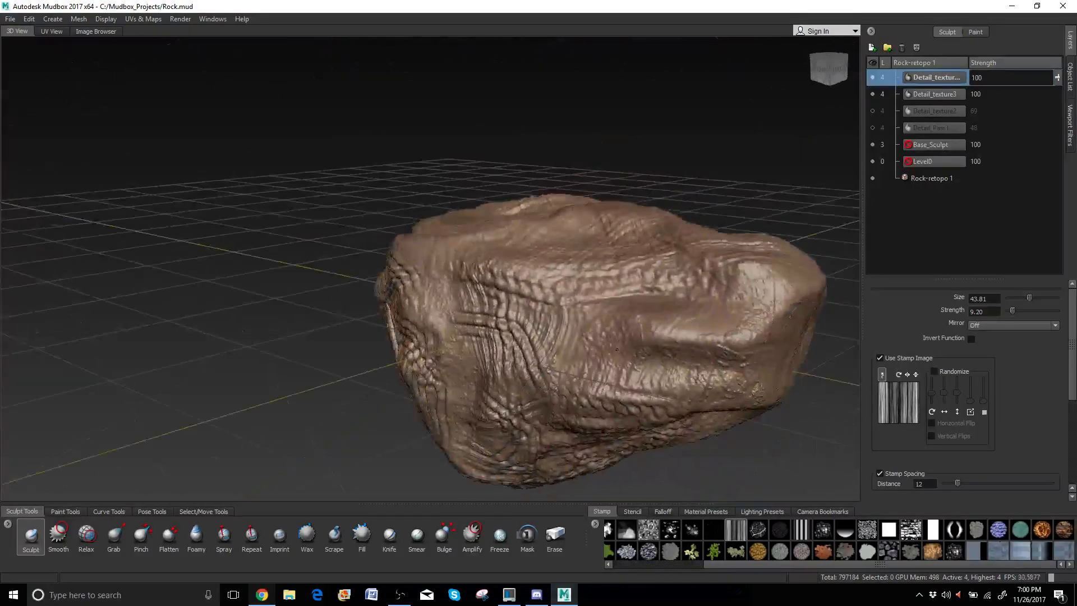
mouse_move(567, 275)
mouse_down()
mouse_move(631, 331)
mouse_move(771, 363)
mouse_up()
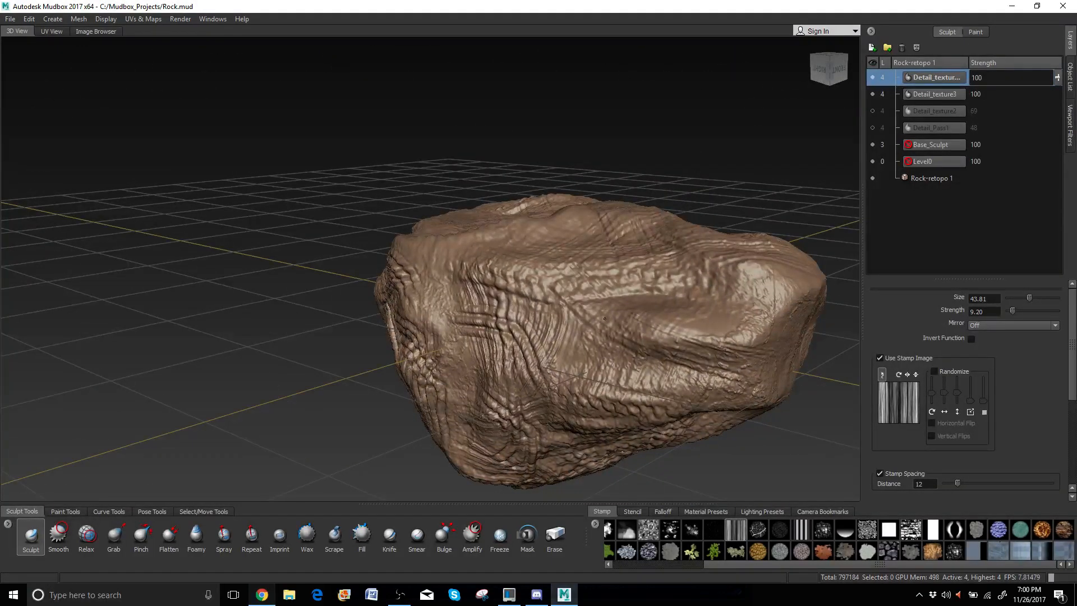
drag(605, 319, 780, 275)
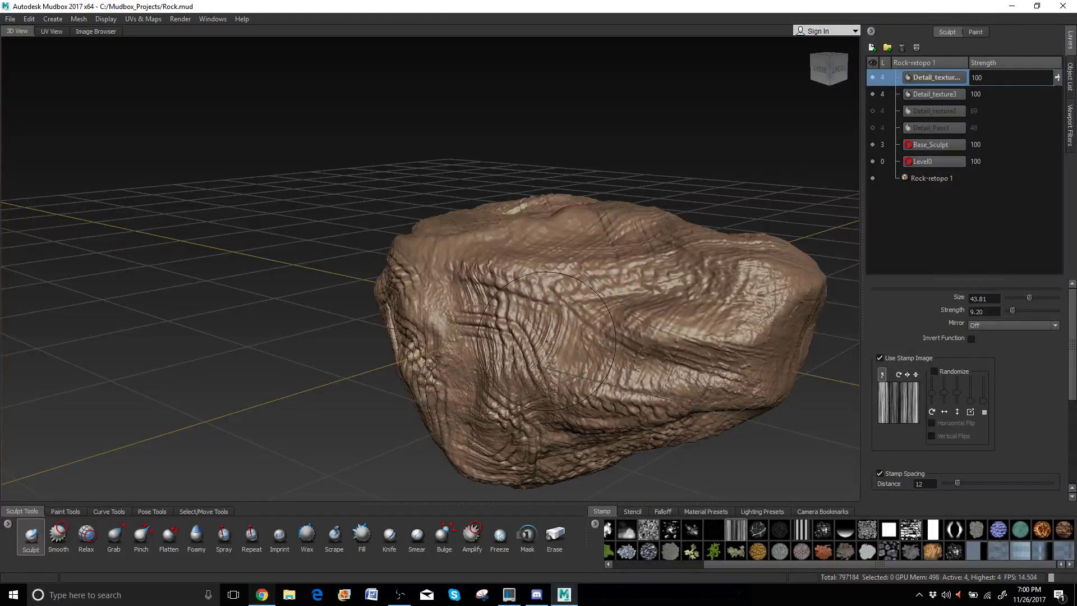
Stamp two striated strokes across the light patch, then recentre a close view.
mouse_move(547, 340)
alt+mouse_down()
mouse_move(644, 128)
mouse_move(606, 269)
mouse_move(566, 180)
mouse_move(542, 210)
alt+mouse_up()
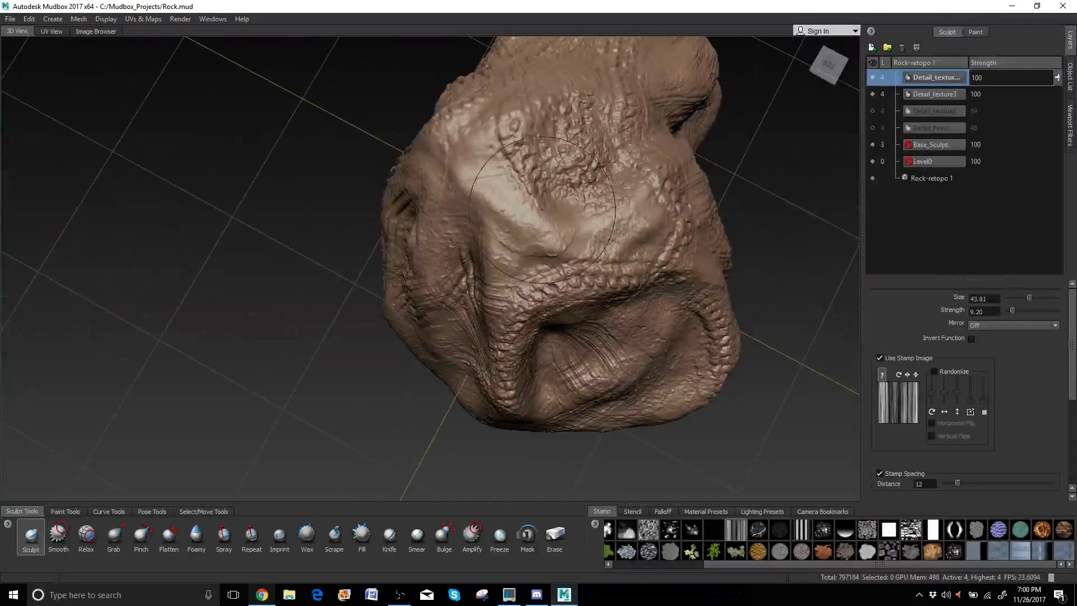
mouse_move(477, 174)
mouse_down()
mouse_move(542, 265)
mouse_move(545, 210)
mouse_move(645, 153)
mouse_up()
drag(460, 150, 591, 166)
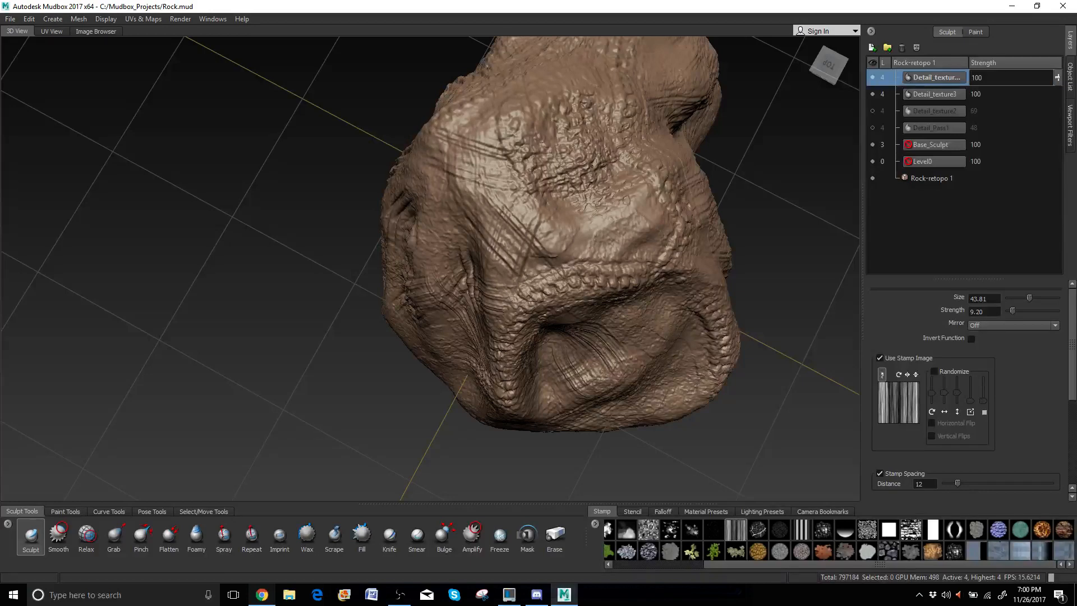
alt+drag(742, 255, 531, 169)
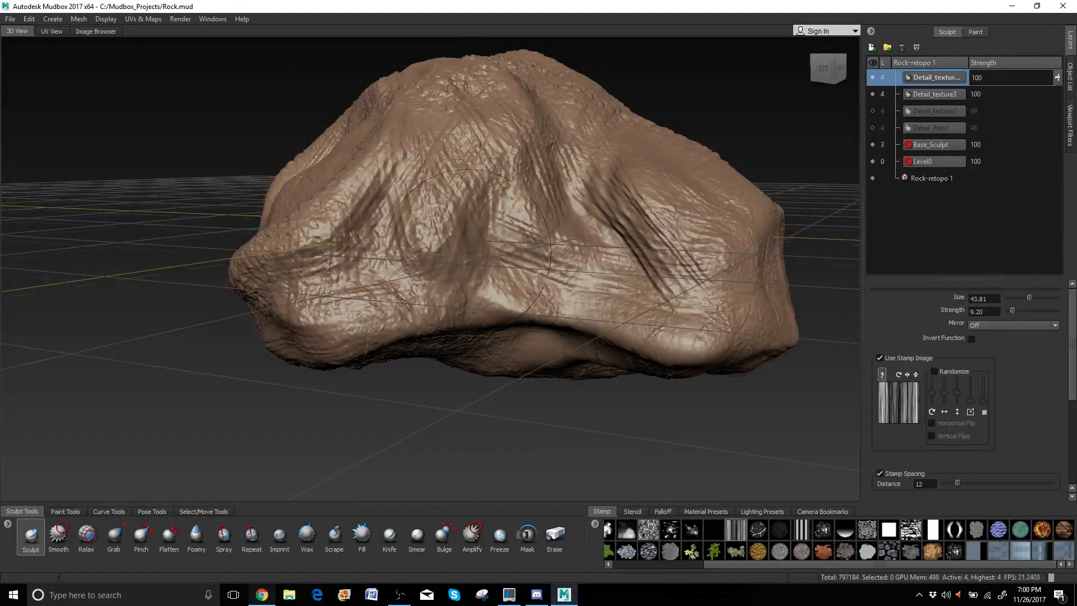
mouse_move(543, 191)
alt+middle_down()
mouse_move(484, 219)
mouse_move(480, 249)
alt+middle_up()
mouse_move(480, 249)
alt+right_down()
mouse_move(501, 241)
mouse_move(492, 245)
alt+right_up()
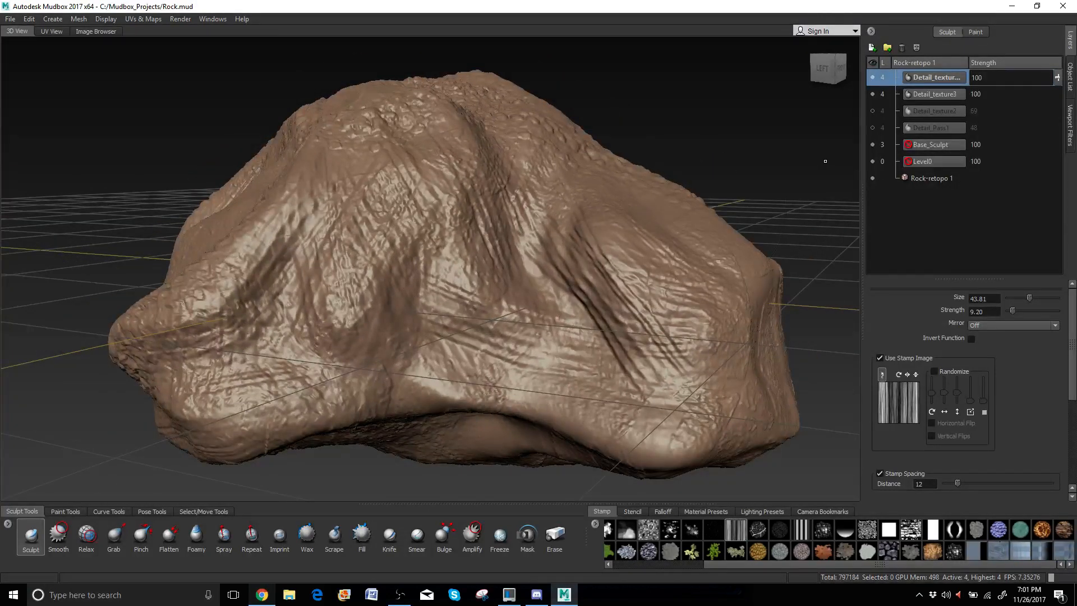
Compare with Detail_texture3 hidden, then lower Detail_texture4 and Detail_texture3 strengths to 81.
click(873, 93)
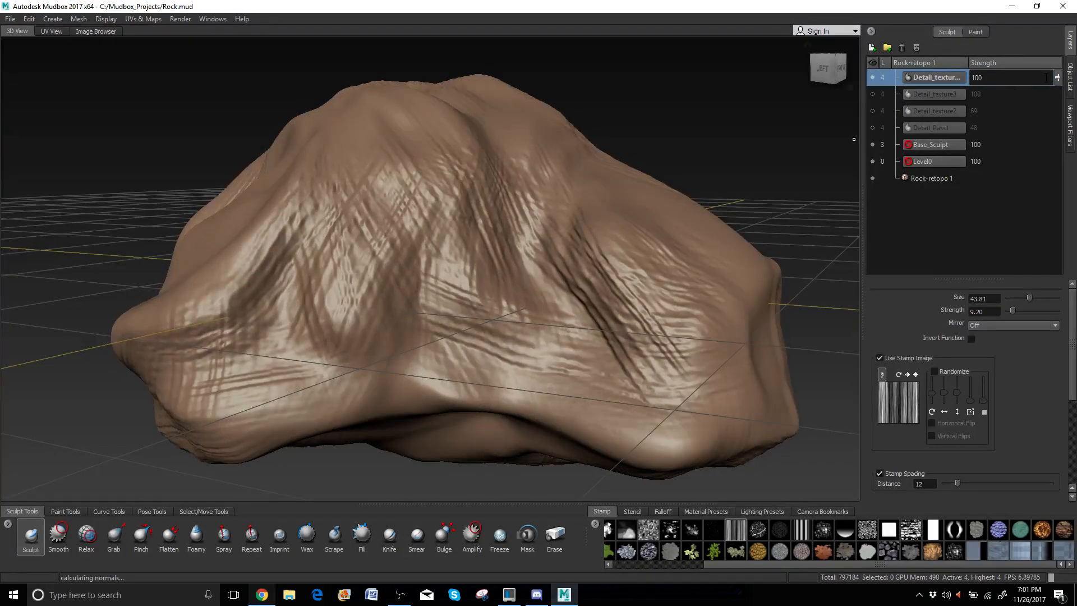
drag(1057, 80, 1057, 93)
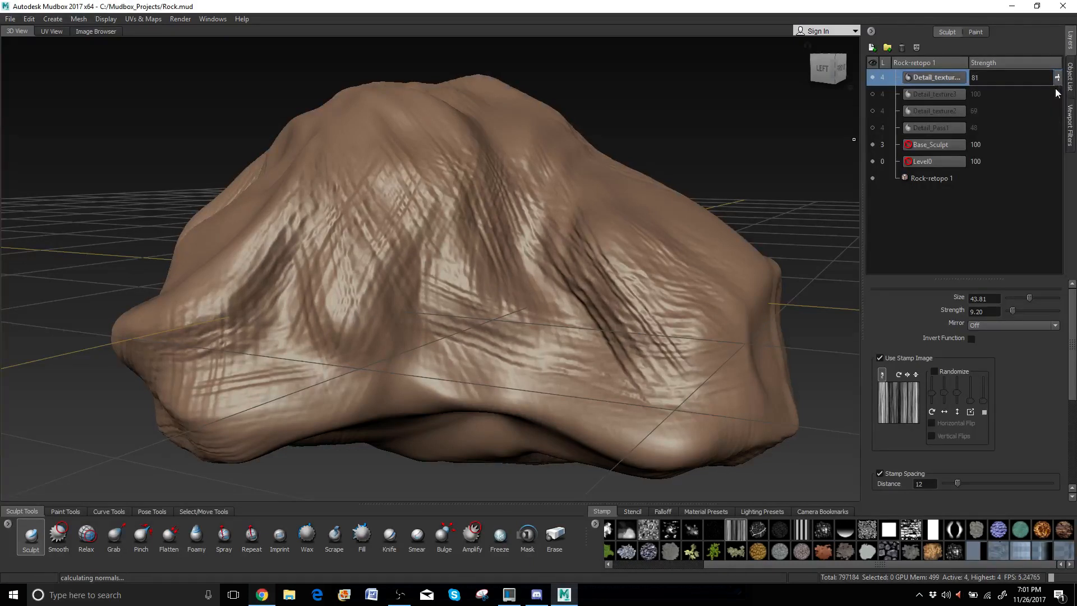
click(873, 94)
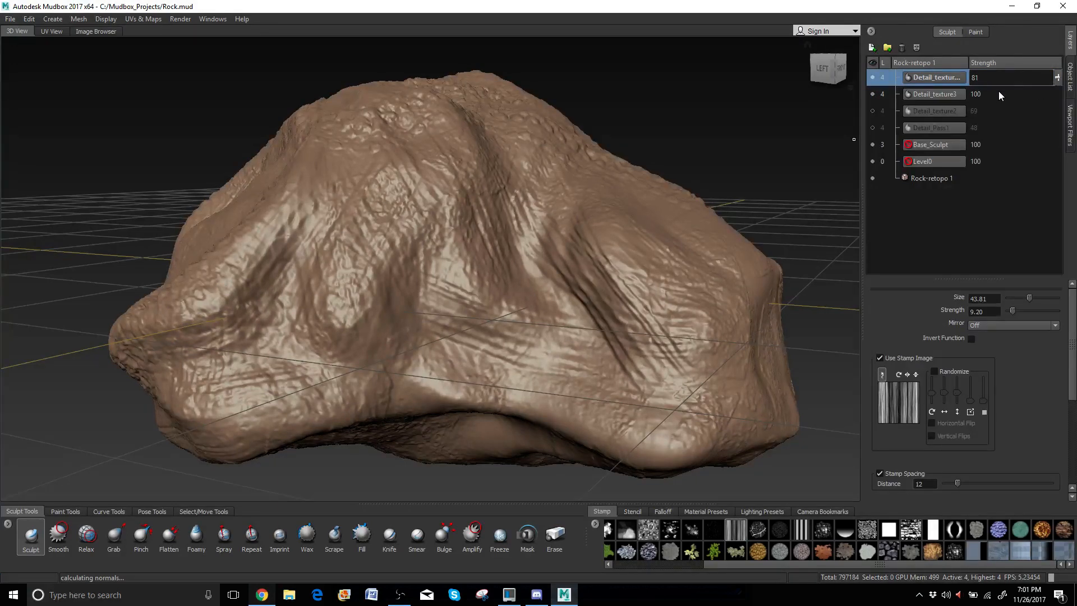
click(931, 95)
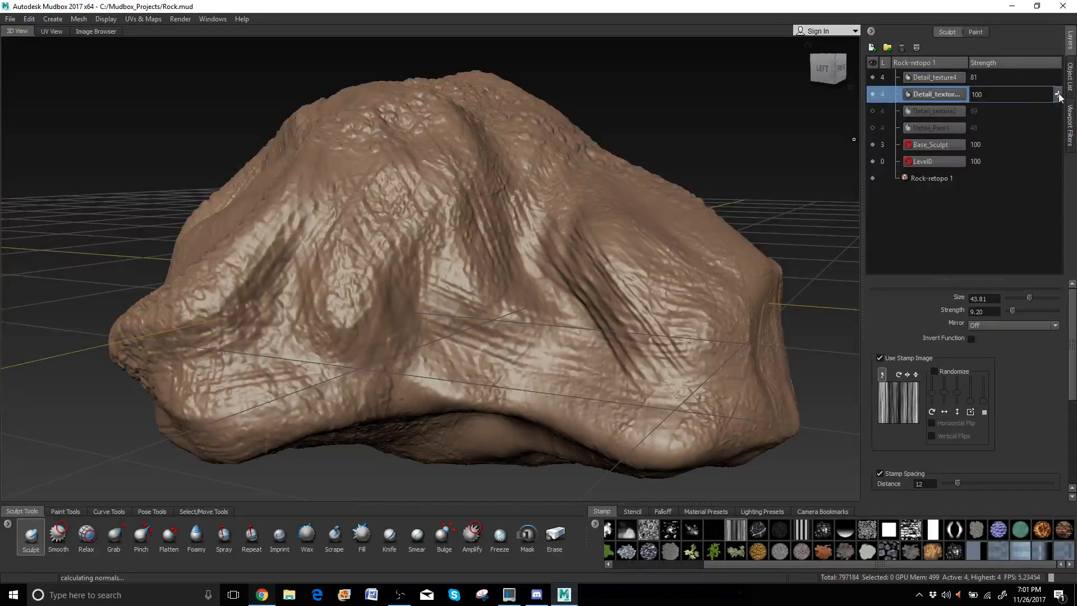
drag(1057, 94, 1059, 108)
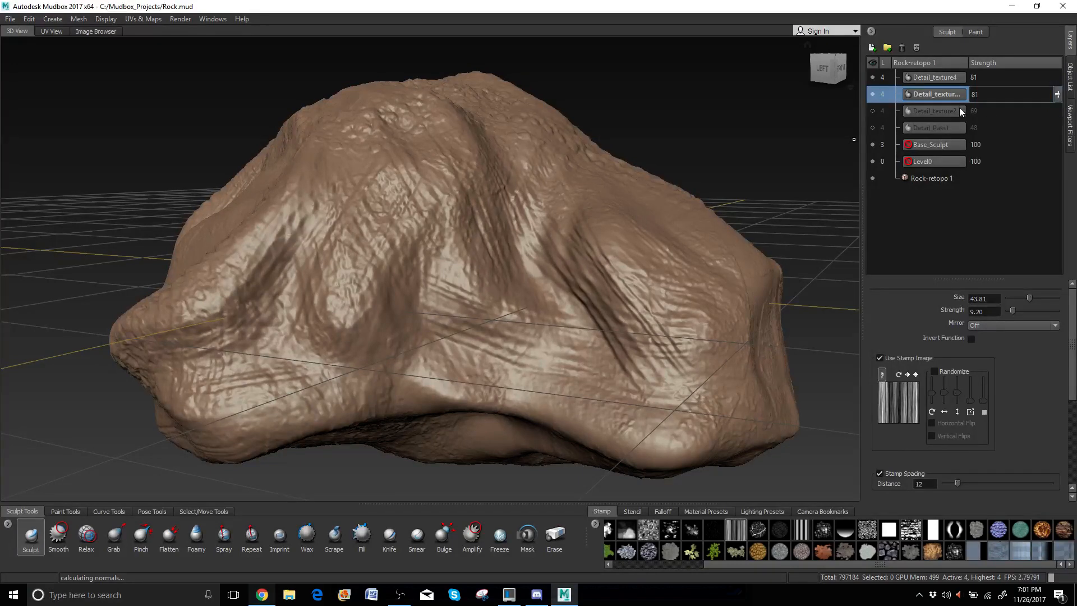
Make Detail_texture2 and Detail_Pass1 visible again and check the combined detail.
click(873, 111)
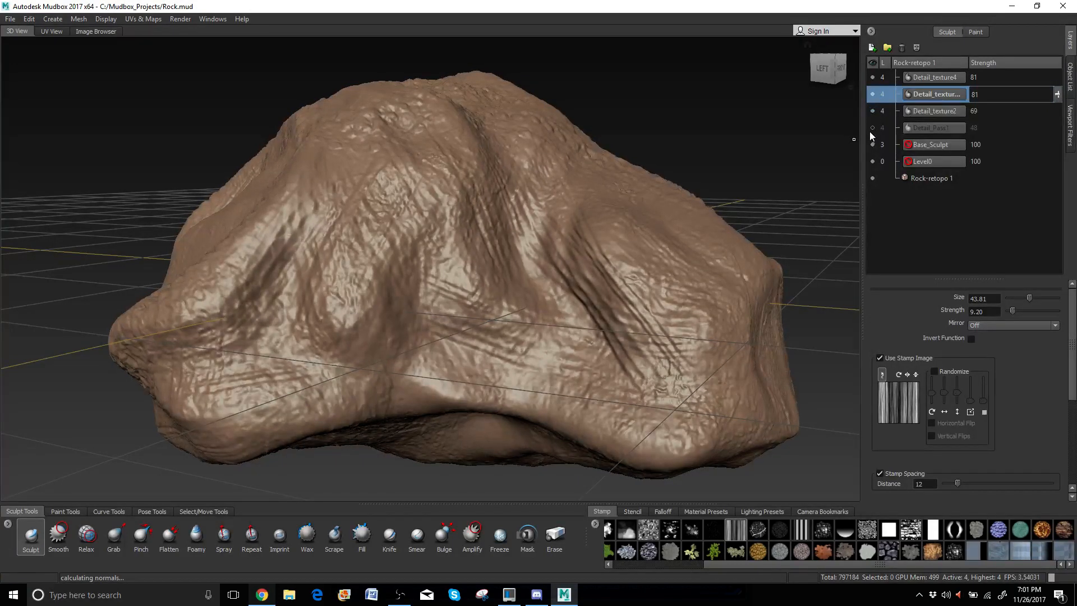
click(873, 128)
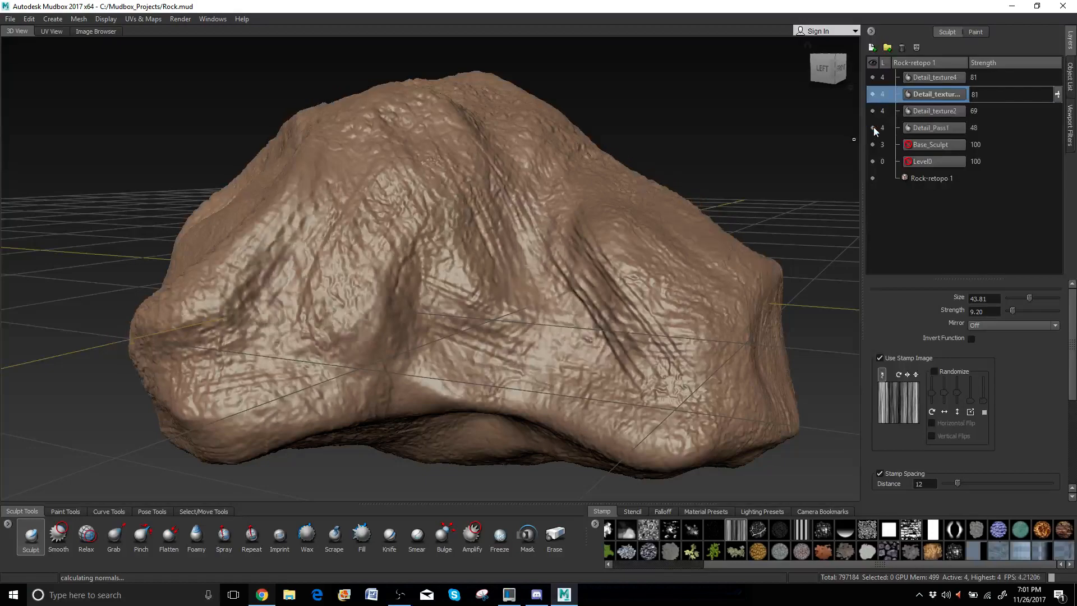
scroll(486, 195, down, 3)
mouse_move(486, 195)
alt+mouse_down()
mouse_move(670, 220)
mouse_move(415, 238)
alt+mouse_up()
scroll(416, 238, up, 3)
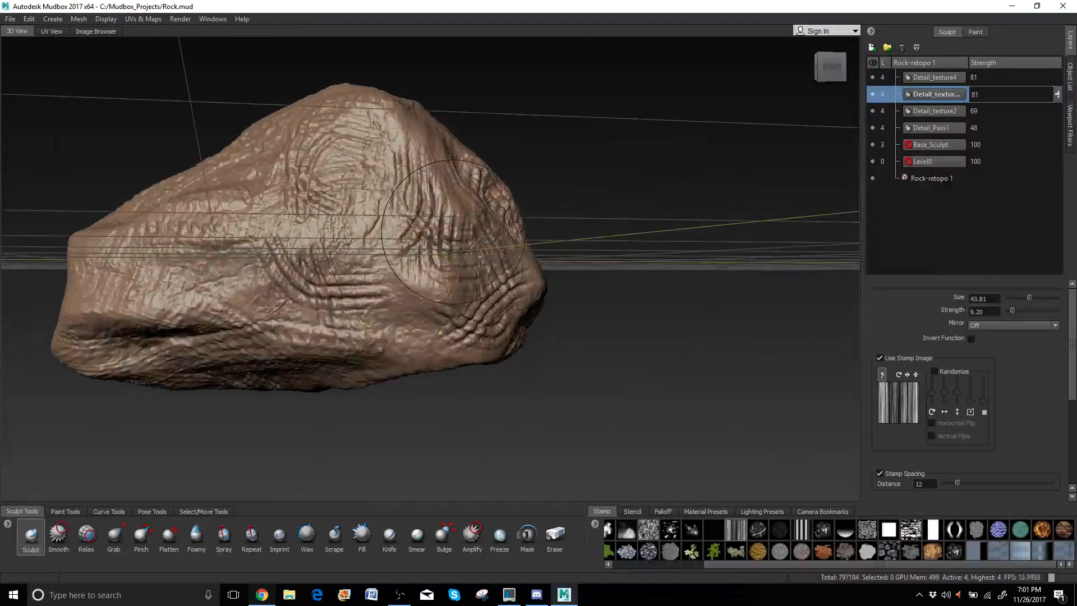
click(1035, 76)
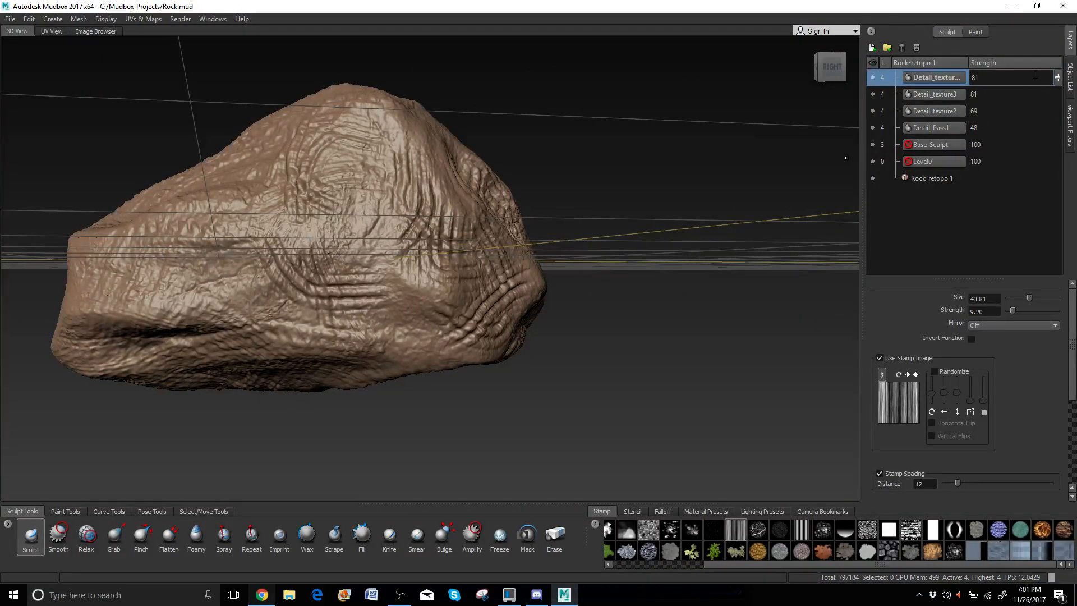
Lower Detail_texture4 to 32, Detail_texture3 to 63 and Detail_texture2 to 61.
drag(1057, 78, 1052, 110)
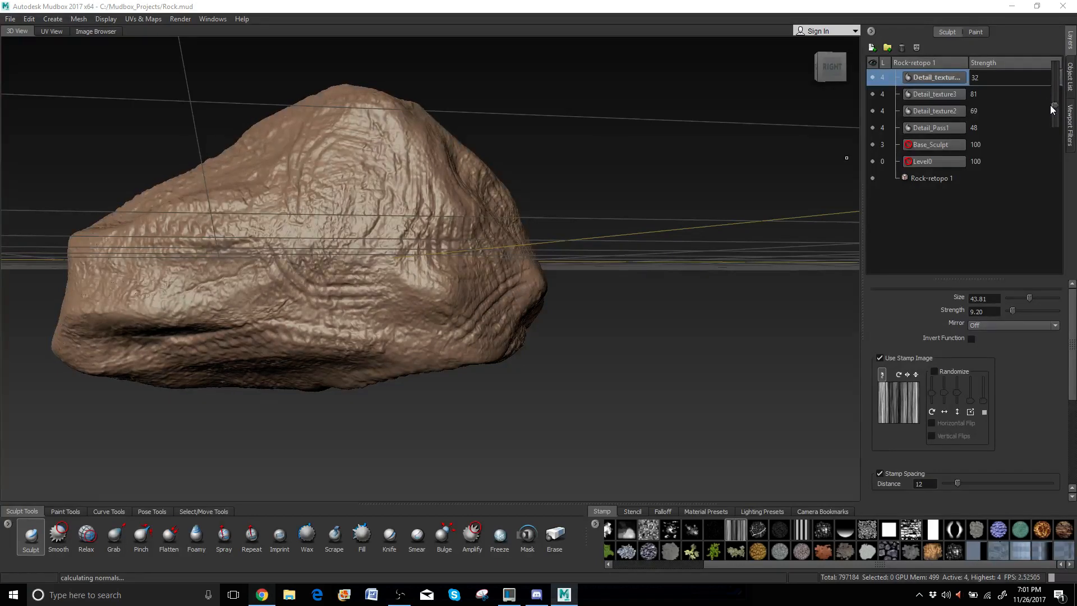
alt+drag(265, 290, 405, 349)
alt+middle_drag(235, 348, 446, 313)
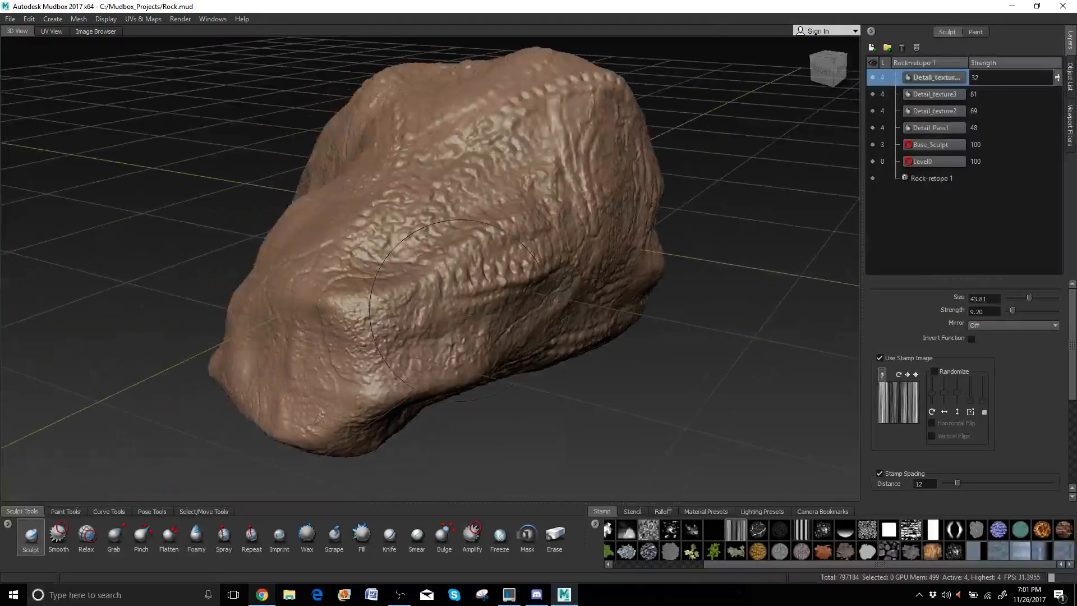
alt+drag(441, 314, 630, 296)
click(941, 96)
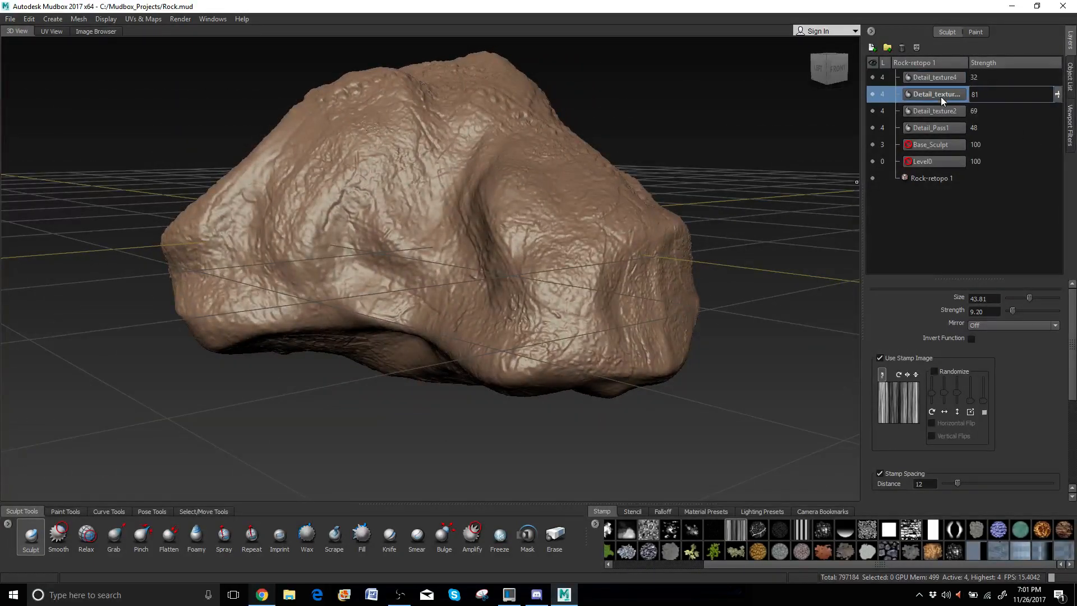
drag(1058, 95, 1061, 110)
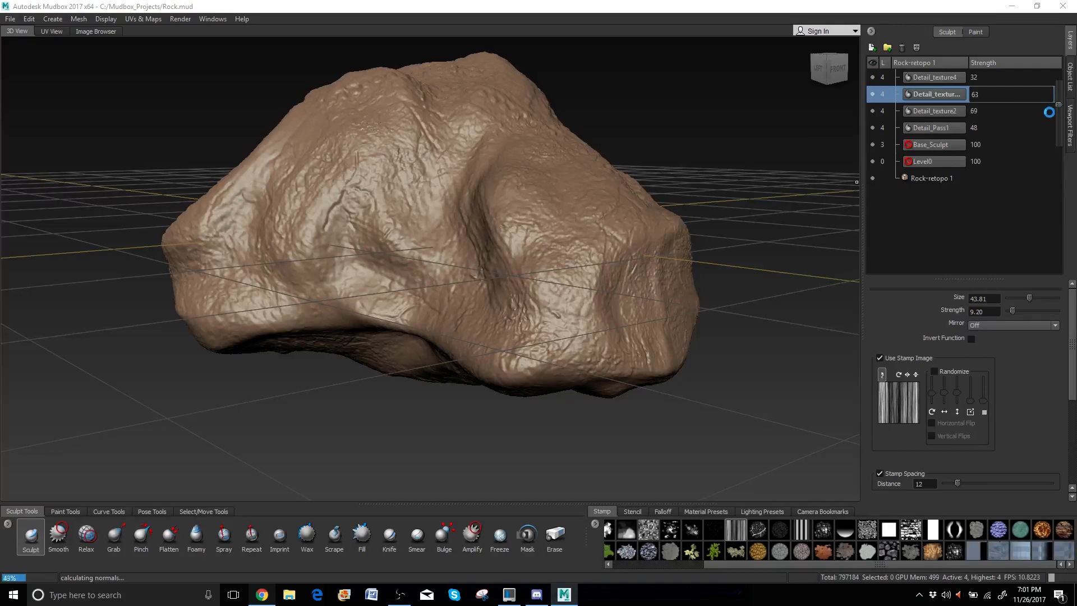
click(940, 112)
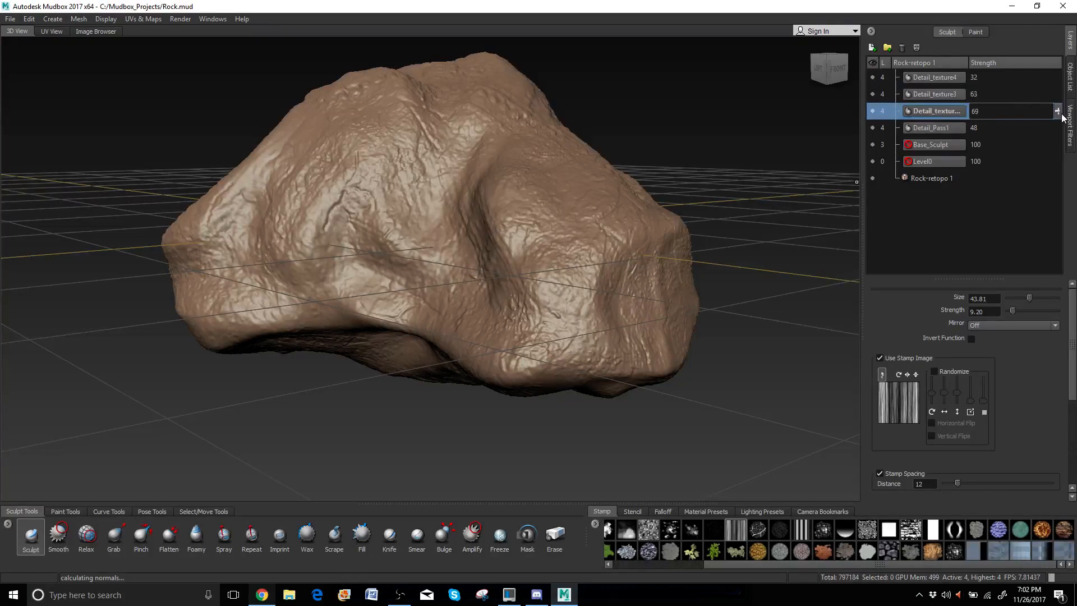
drag(1060, 112, 1060, 118)
Lower Detail_Pass1 strength to 36 and inspect the rock from the front and below.
alt+drag(716, 193, 423, 170)
click(934, 129)
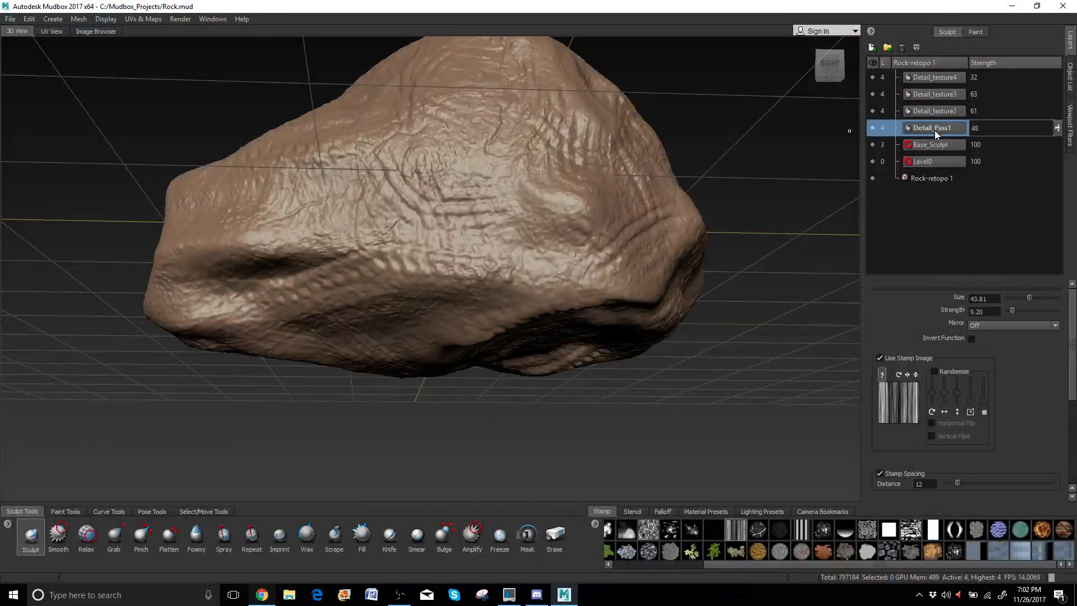
drag(1057, 132, 1057, 129)
mouse_move(850, 130)
alt+mouse_down()
mouse_move(453, 152)
mouse_move(595, 206)
alt+mouse_up()
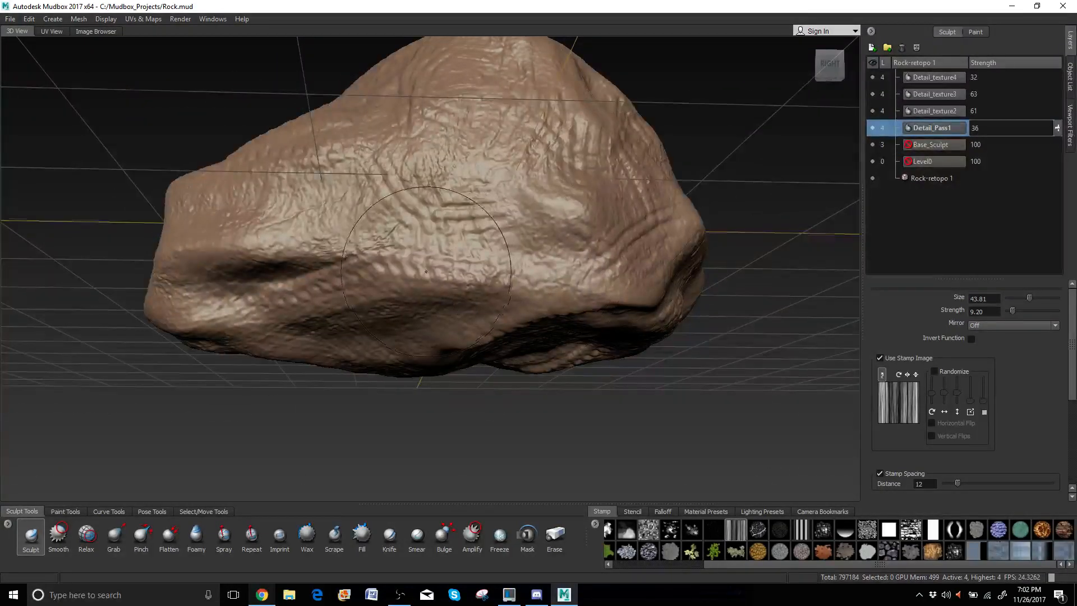
alt+drag(421, 230, 454, 202)
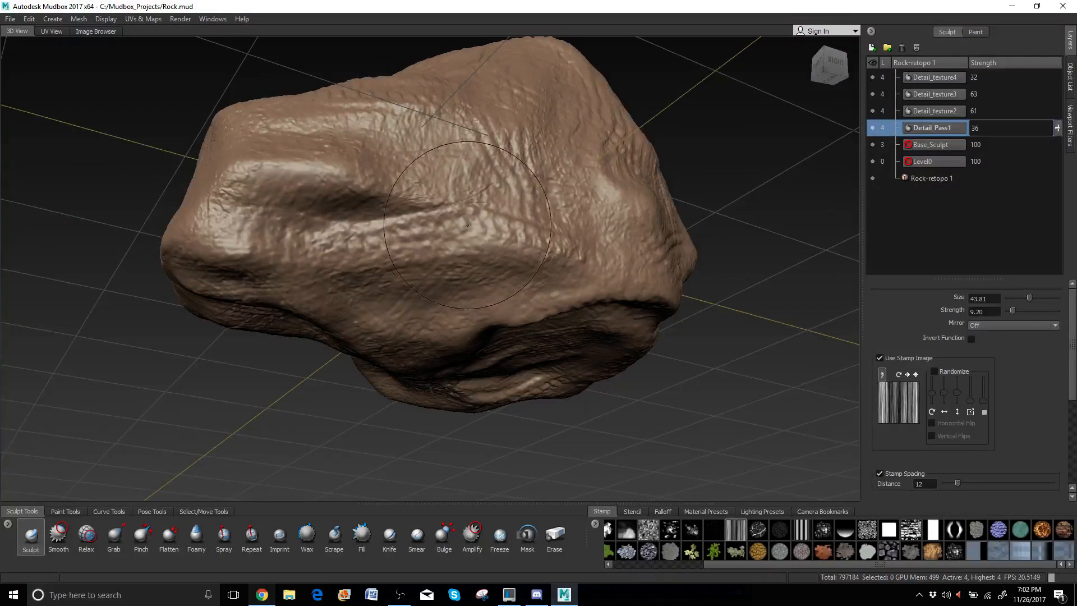
Shrink the brush from 43.81 to 31.29 while using the Smooth brush.
key(shift)
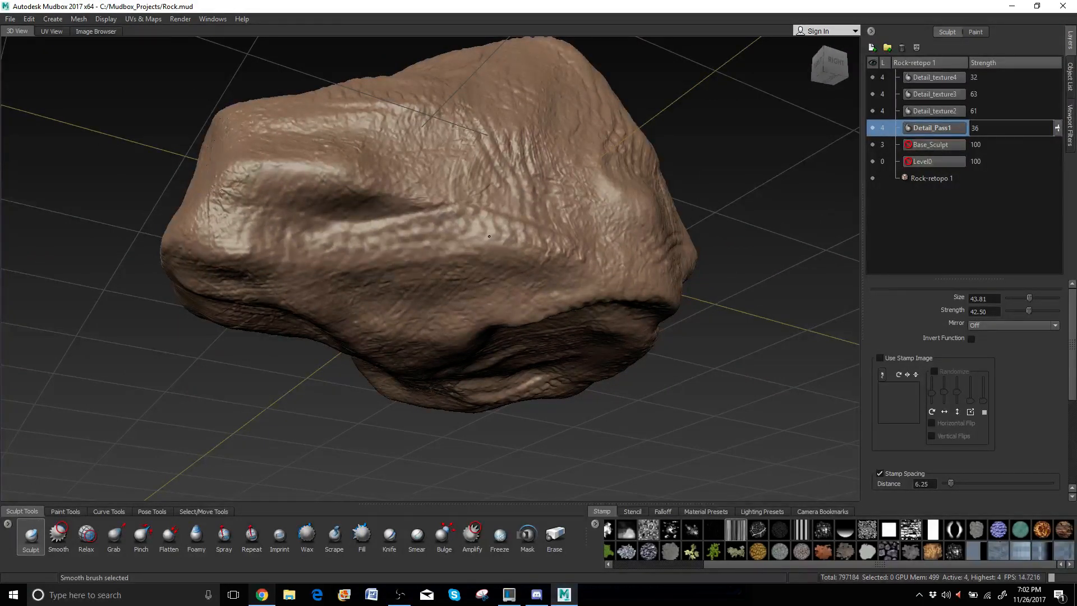
mouse_move(410, 237)
alt+mouse_down()
mouse_move(558, 179)
mouse_move(507, 203)
alt+mouse_up()
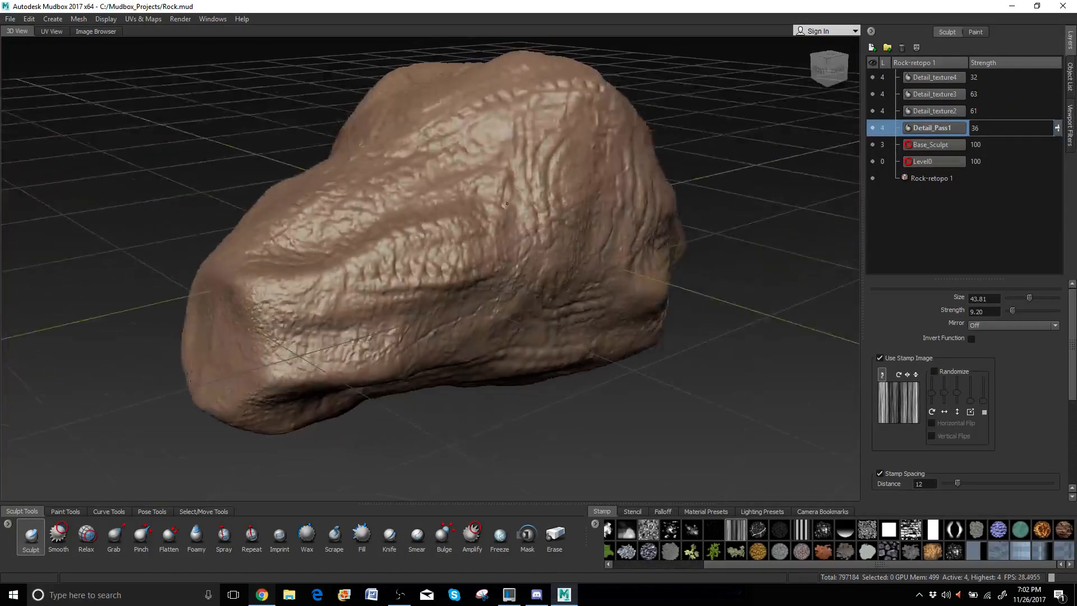
drag(448, 263, 450, 263)
key(shift)
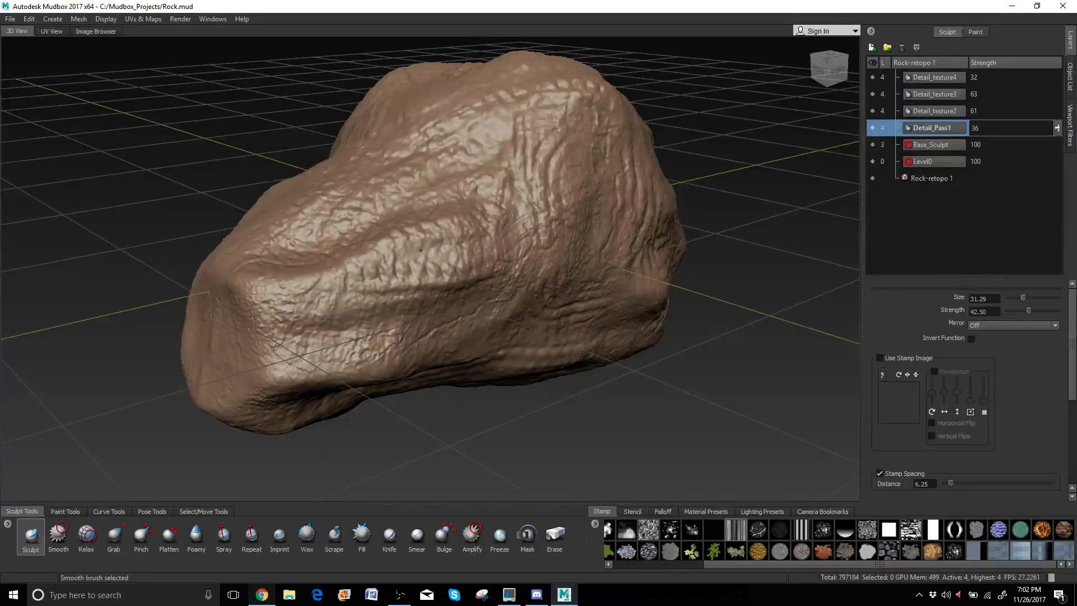
Orbit and zoom around the rock to a low side view to review the softened detail.
alt+drag(389, 252, 531, 91)
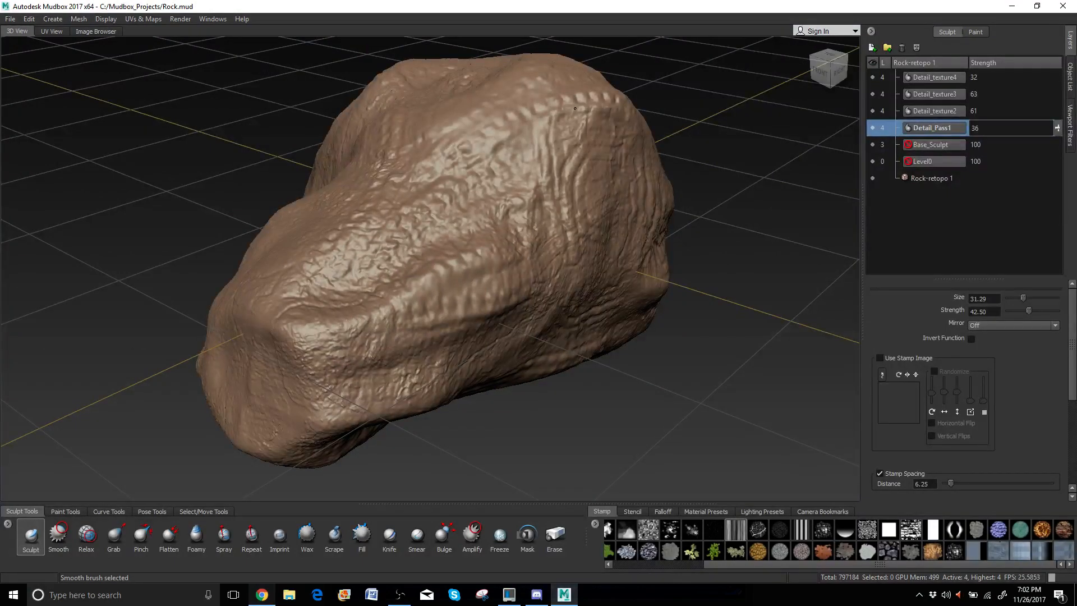
mouse_move(445, 196)
alt+mouse_down()
mouse_move(266, 222)
mouse_move(634, 292)
alt+mouse_up()
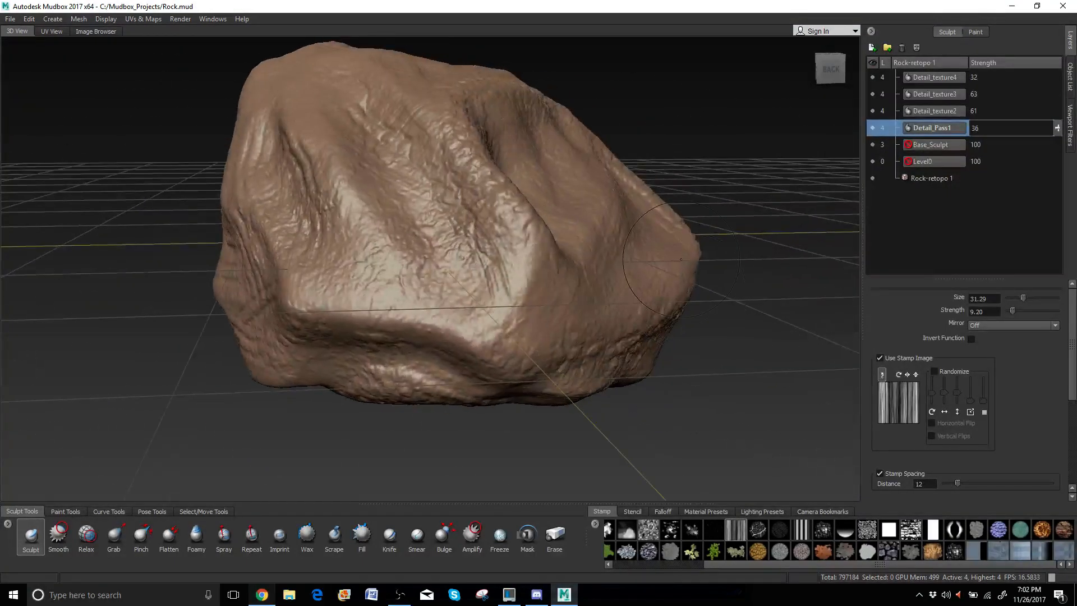
alt+drag(644, 362, 403, 328)
scroll(404, 328, up, 4)
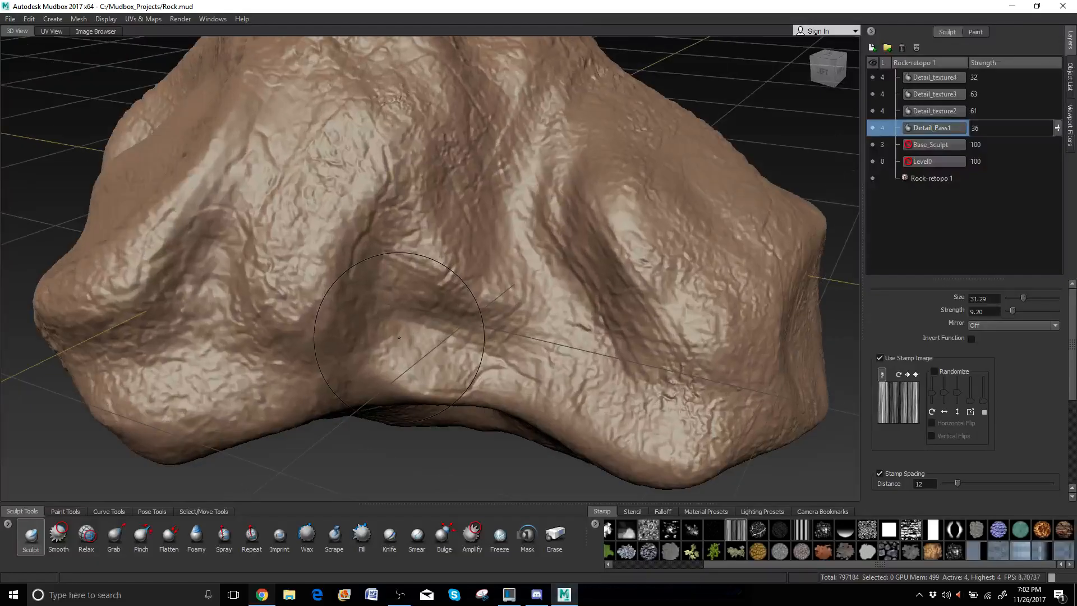
scroll(403, 328, up, 5)
scroll(408, 328, down, 8)
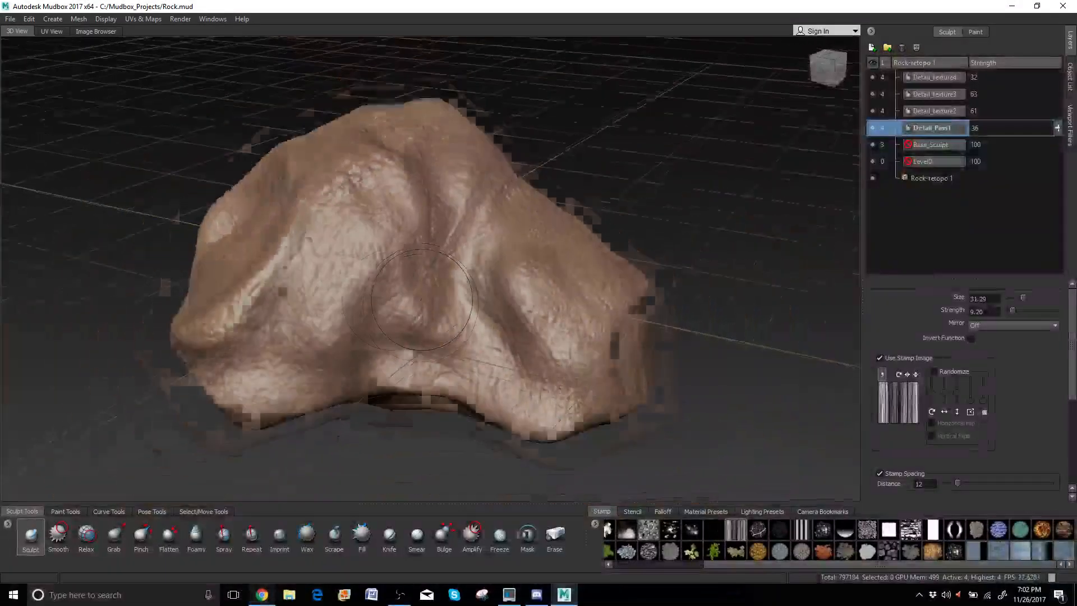
alt+drag(408, 328, 448, 310)
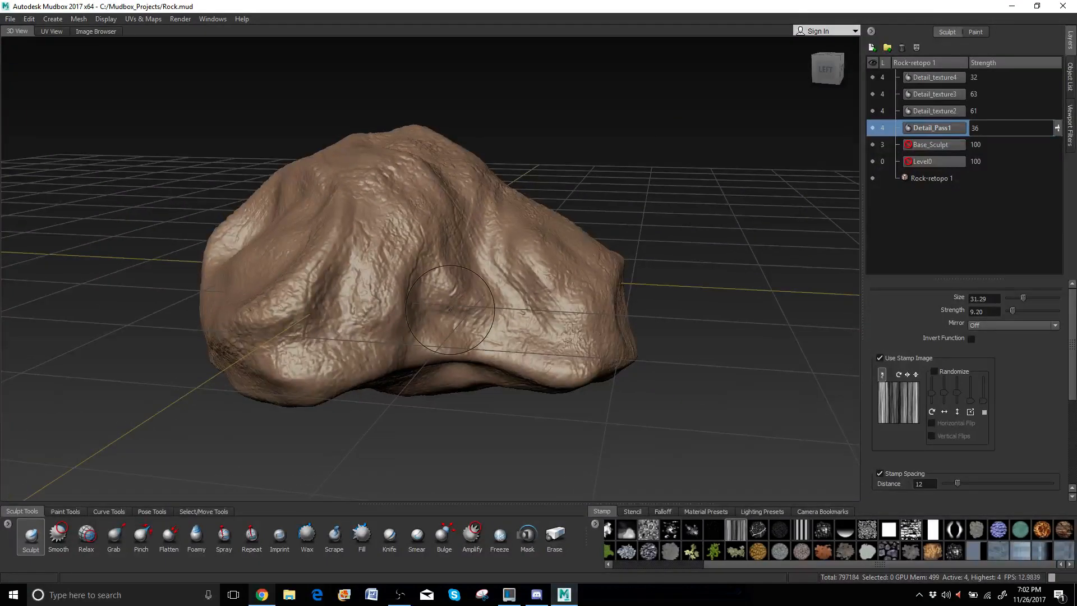